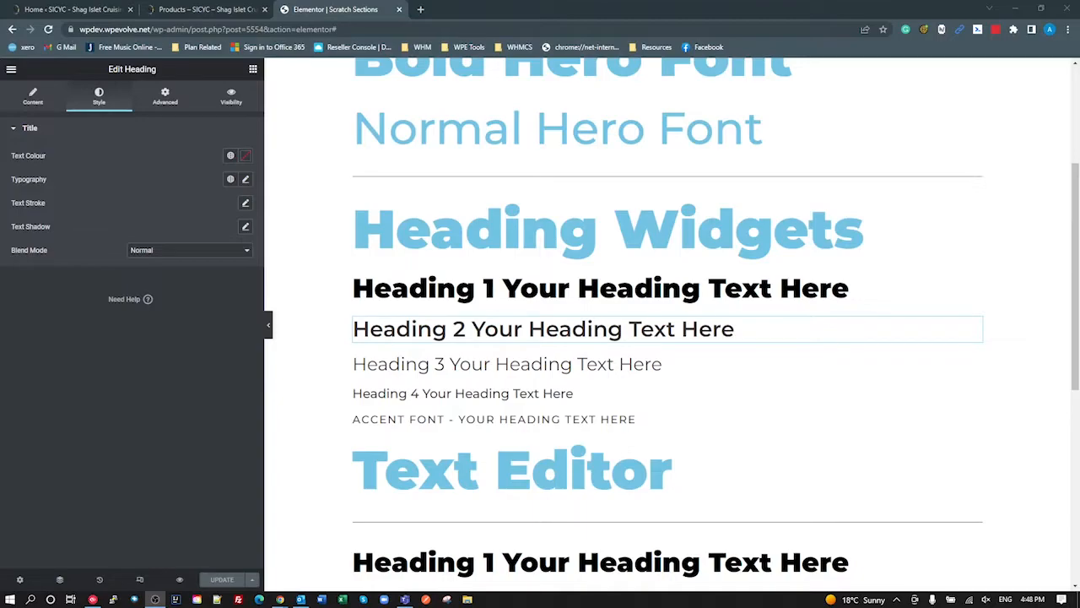
Inspect the content settings of the Bold Hero Font, Normal Hero Font and Heading Widgets headings
{"action": "scroll", "coordinate": [919, 417], "scroll_direction": "up", "scroll_amount": 2}
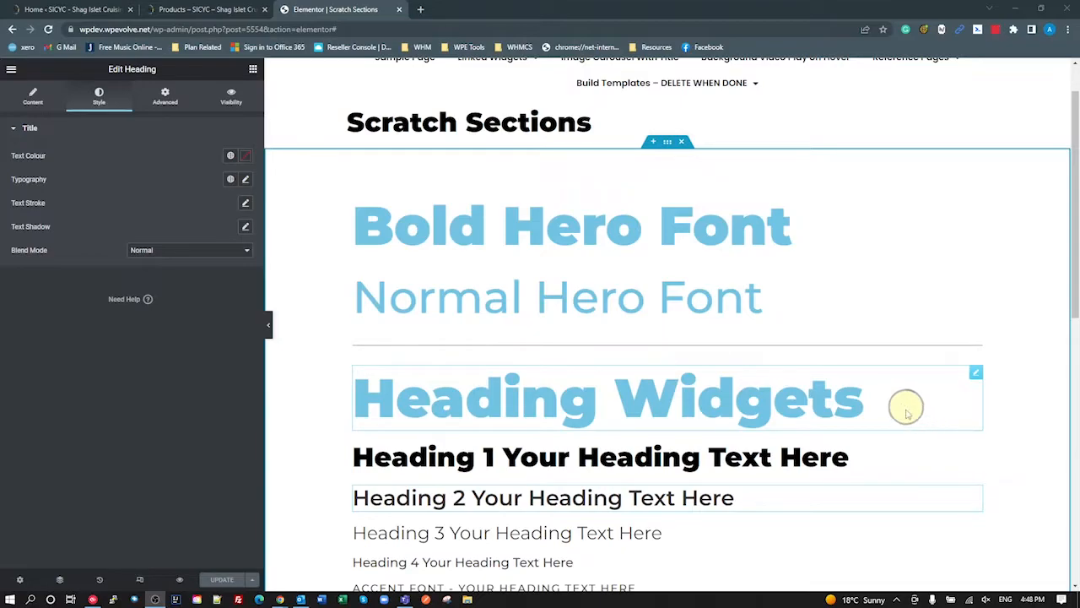
{"action": "left_click", "coordinate": [743, 240]}
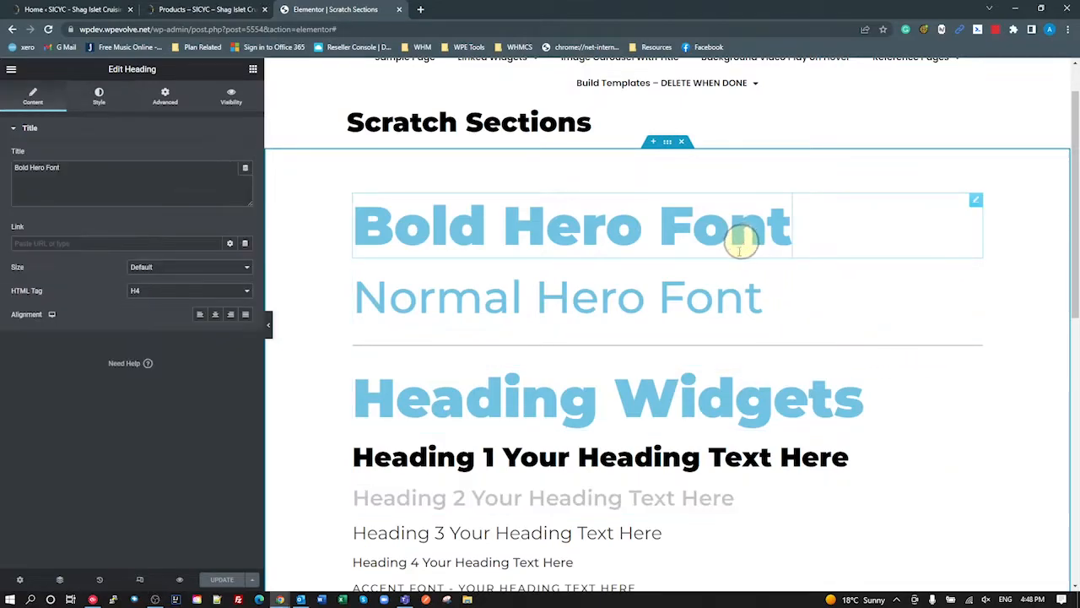
{"action": "left_click", "coordinate": [731, 295]}
{"action": "left_click", "coordinate": [713, 223]}
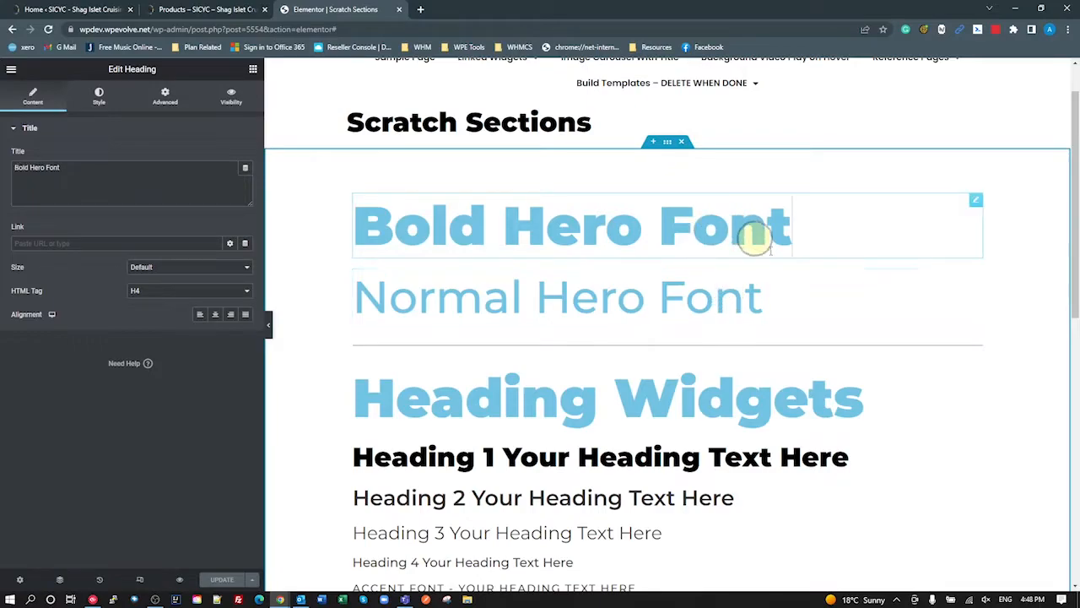
{"action": "left_click", "coordinate": [731, 314]}
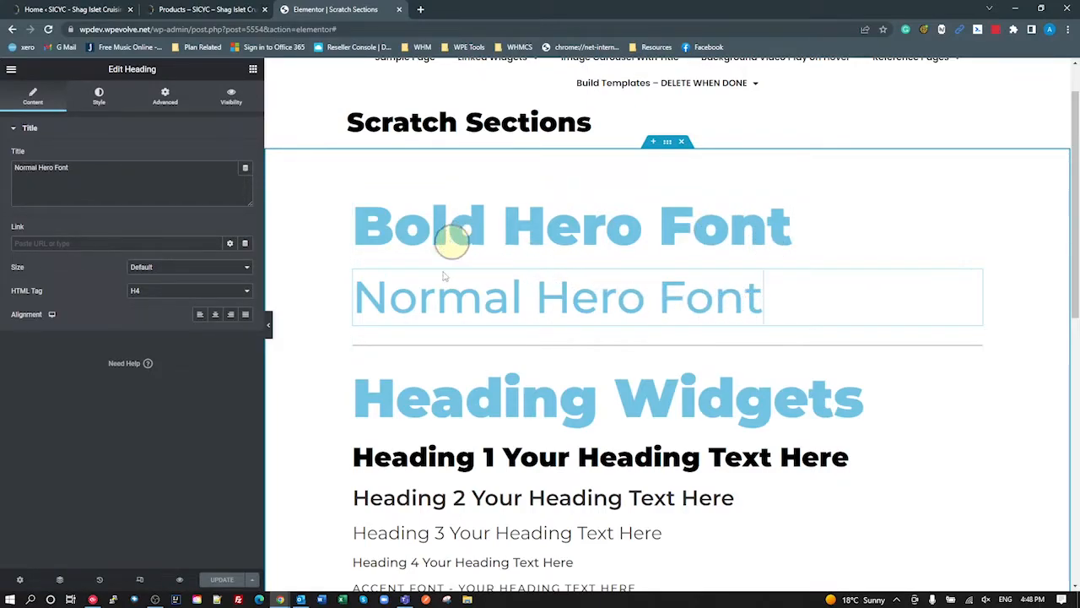
{"action": "left_click", "coordinate": [639, 407]}
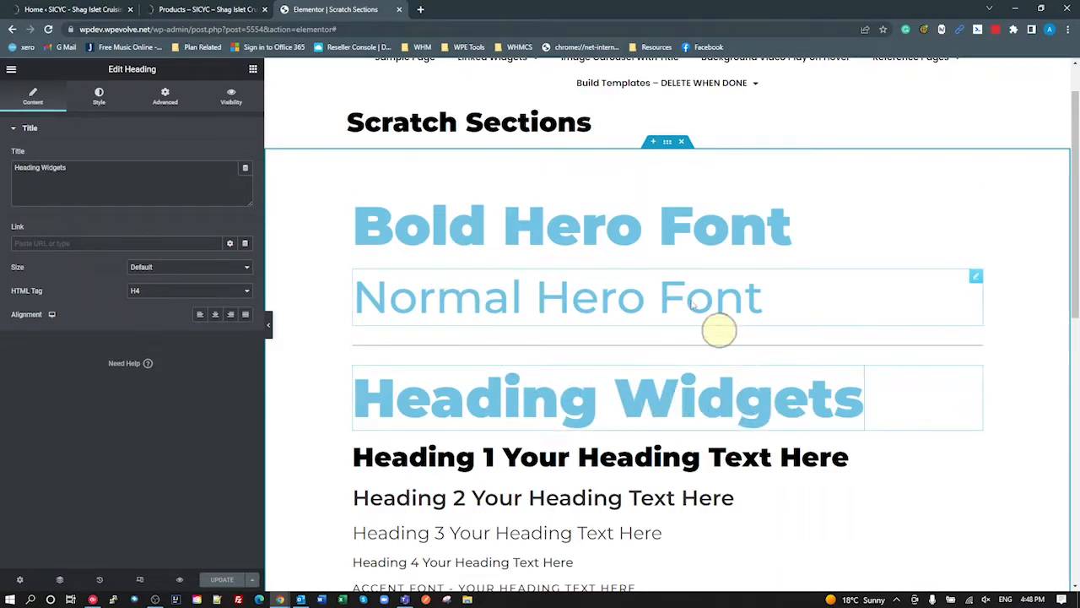
Inspect the content settings and HTML tags of the sample headings from Heading 1 through Heading 4 and the accent font heading
{"action": "scroll", "coordinate": [697, 365], "scroll_direction": "down", "scroll_amount": 1}
{"action": "left_click", "coordinate": [635, 355]}
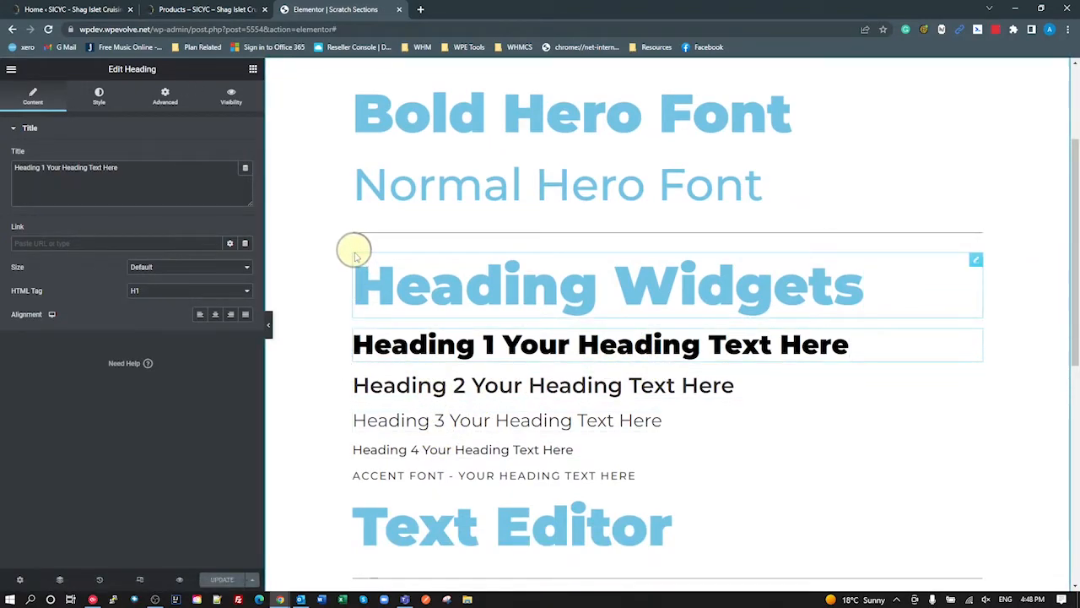
{"action": "left_click", "coordinate": [374, 379]}
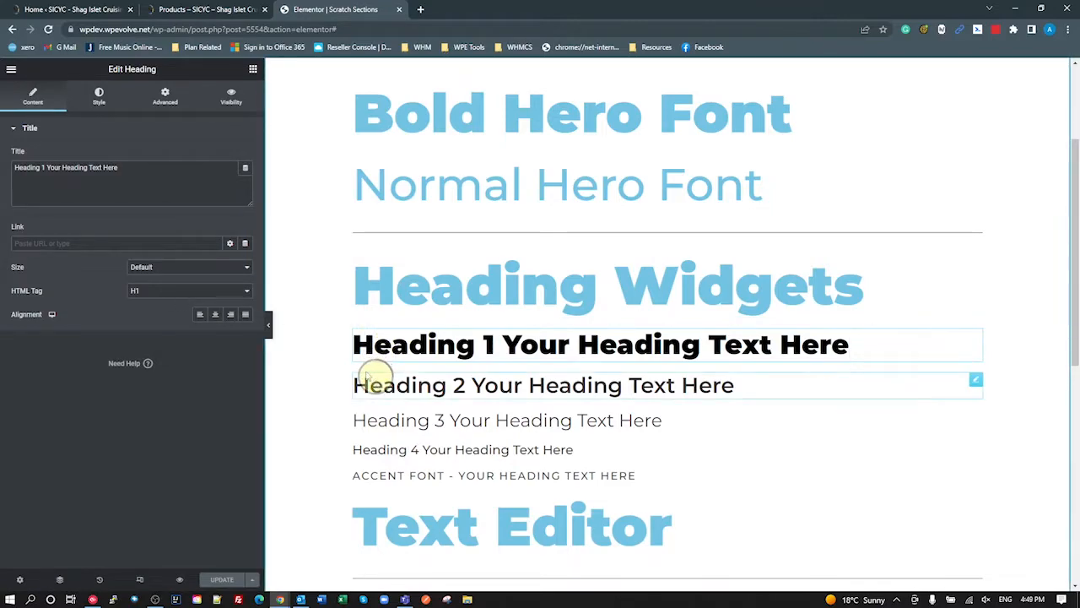
{"action": "left_click", "coordinate": [34, 97]}
{"action": "left_click", "coordinate": [395, 414]}
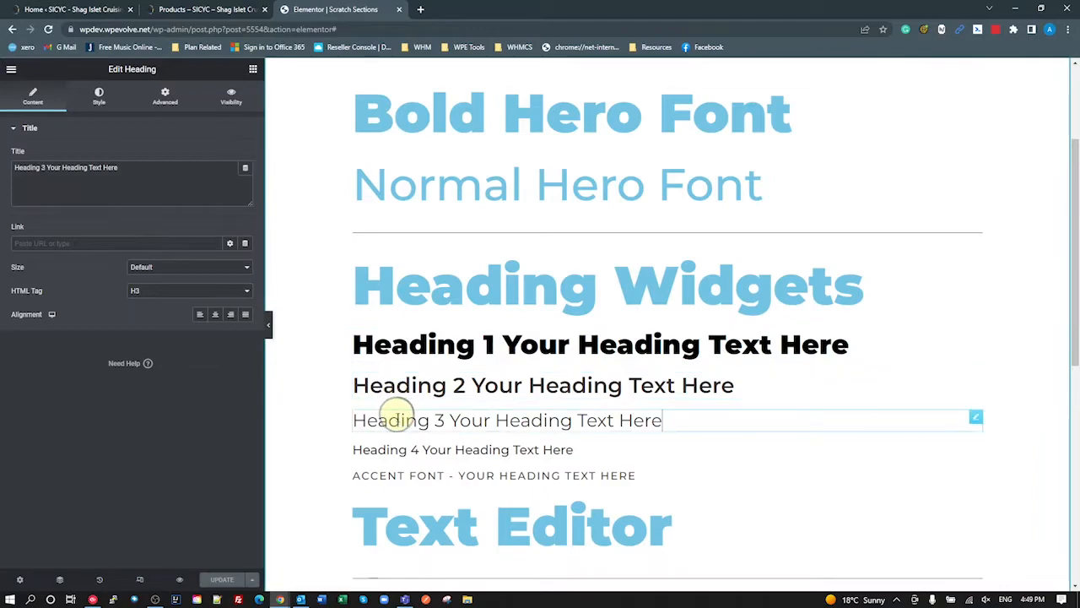
{"action": "left_click", "coordinate": [410, 449]}
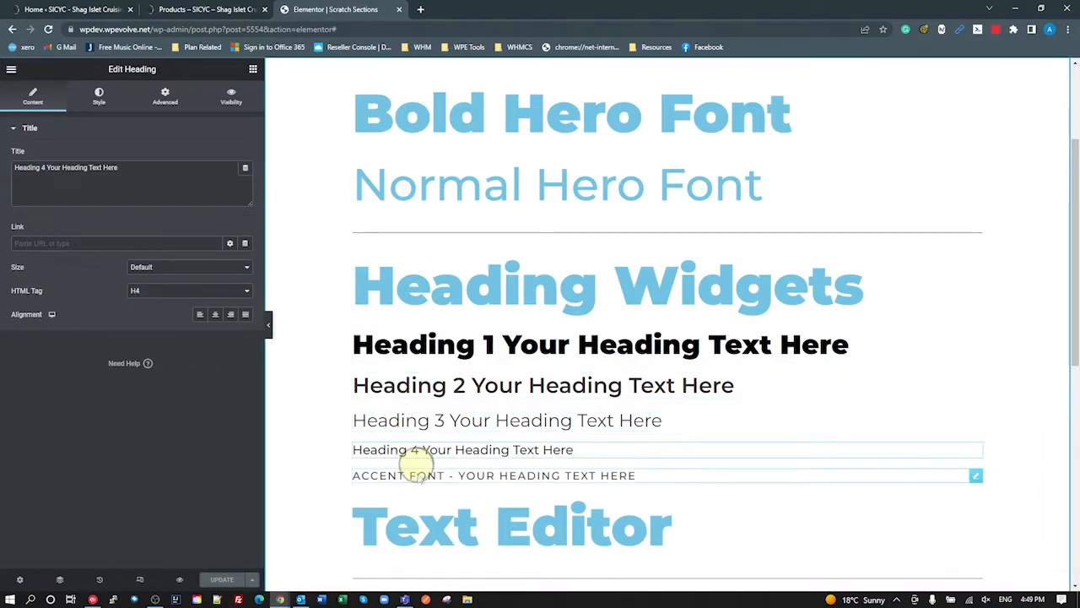
{"action": "left_click", "coordinate": [417, 477]}
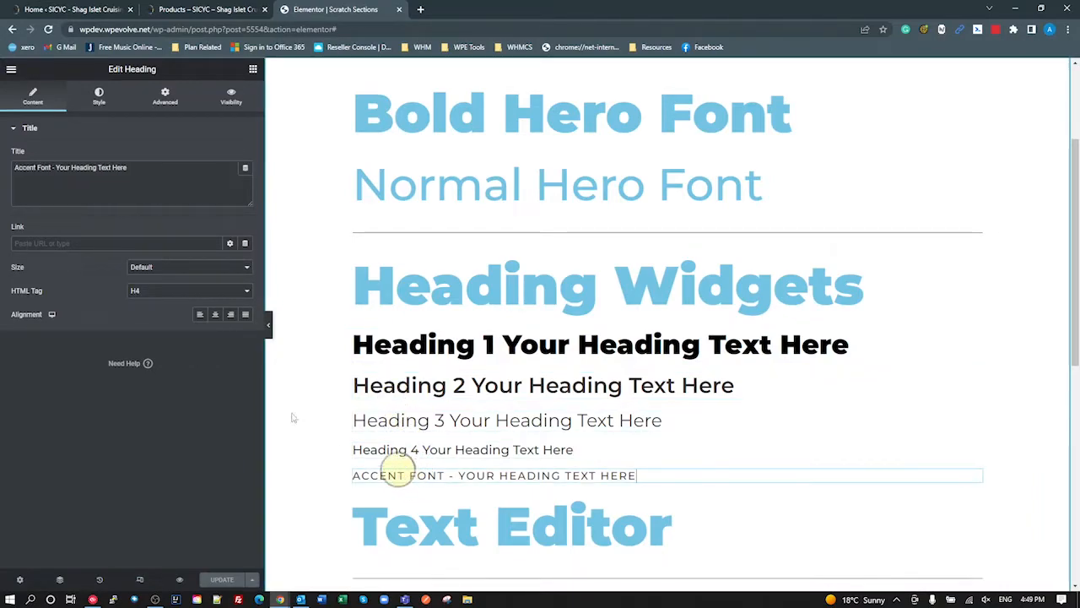
Check which global font is assigned to the accent font heading's typography
{"action": "left_click", "coordinate": [98, 96]}
{"action": "left_click", "coordinate": [230, 179]}
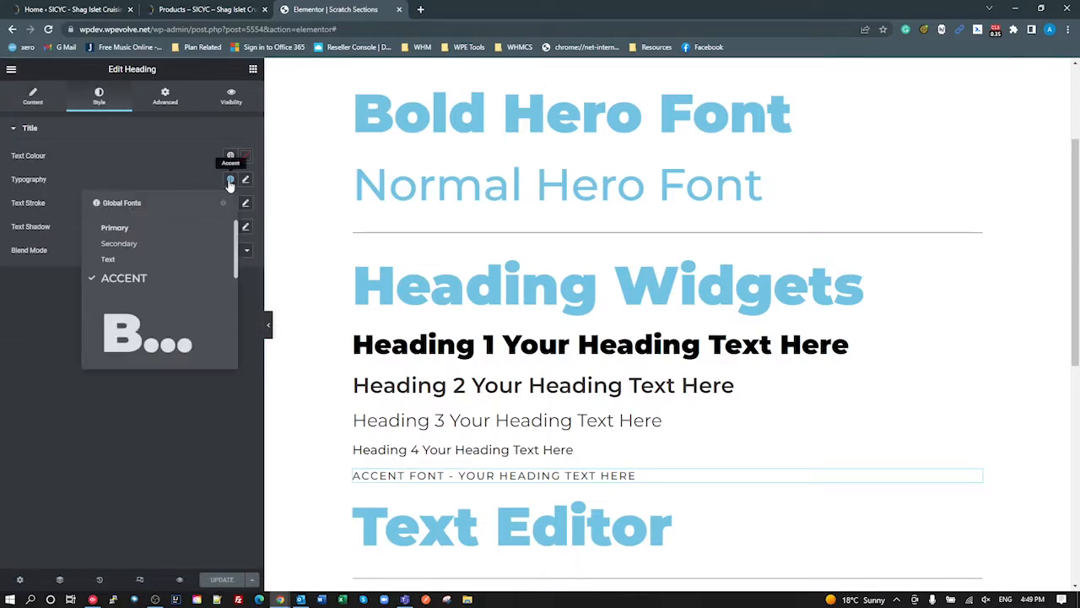
{"action": "left_click", "coordinate": [145, 289]}
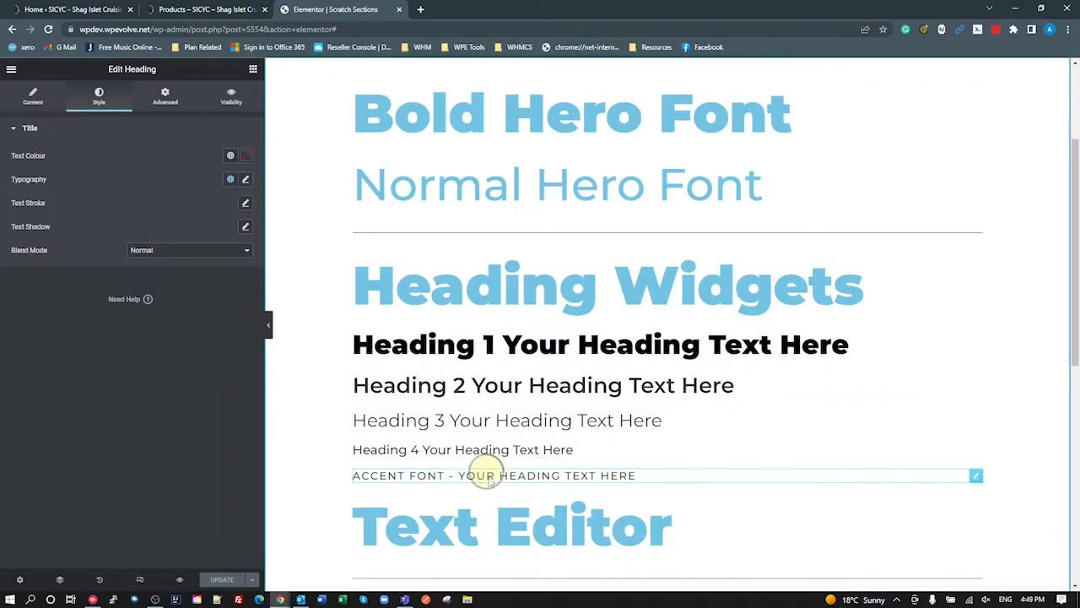
Examine the text editor widget's headings and body copy as HTML code and in the visual view
{"action": "scroll", "coordinate": [675, 435], "scroll_direction": "down", "scroll_amount": 1}
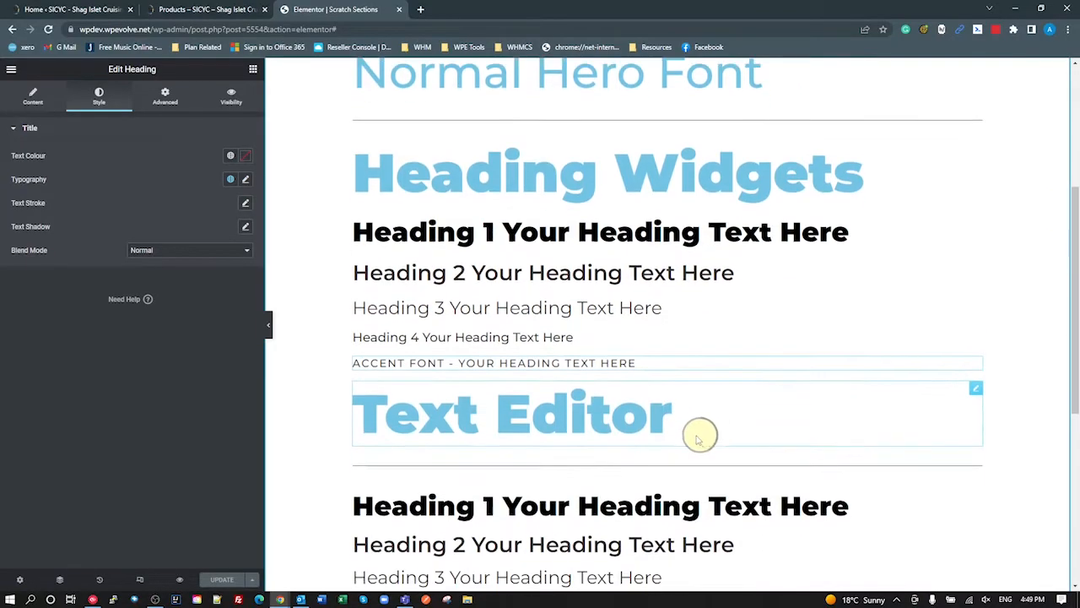
{"action": "scroll", "coordinate": [692, 435], "scroll_direction": "down", "scroll_amount": 2}
{"action": "left_click", "coordinate": [558, 375]}
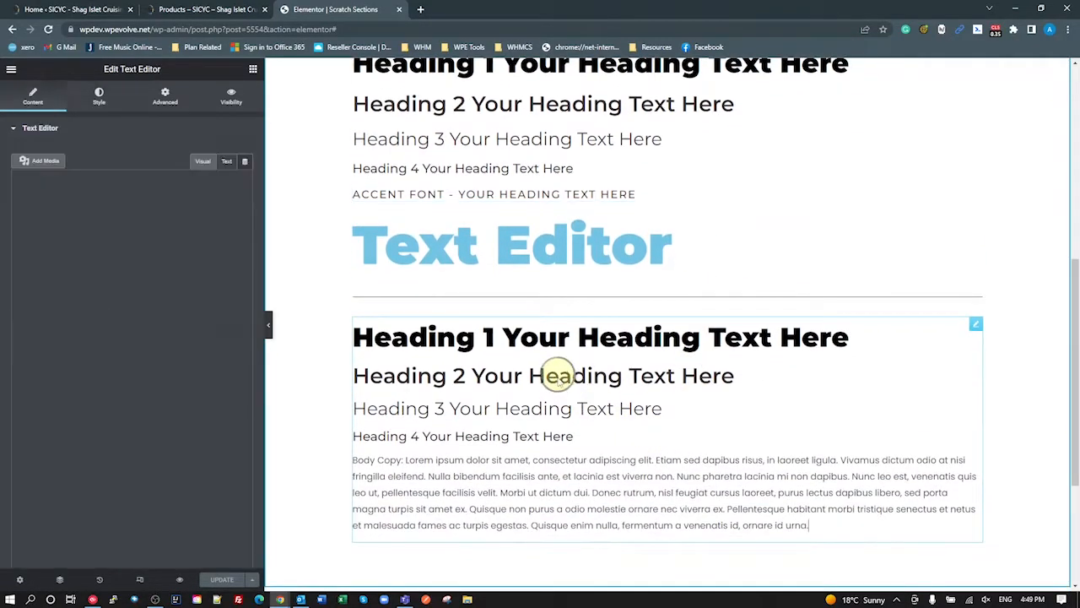
{"action": "left_click", "coordinate": [226, 162]}
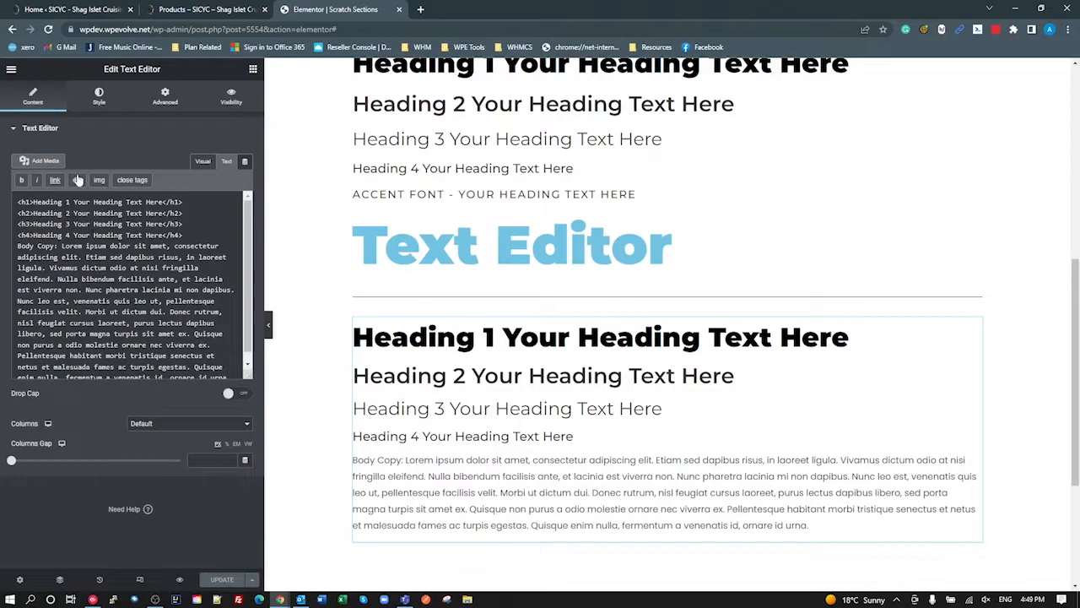
{"action": "left_click", "coordinate": [201, 161]}
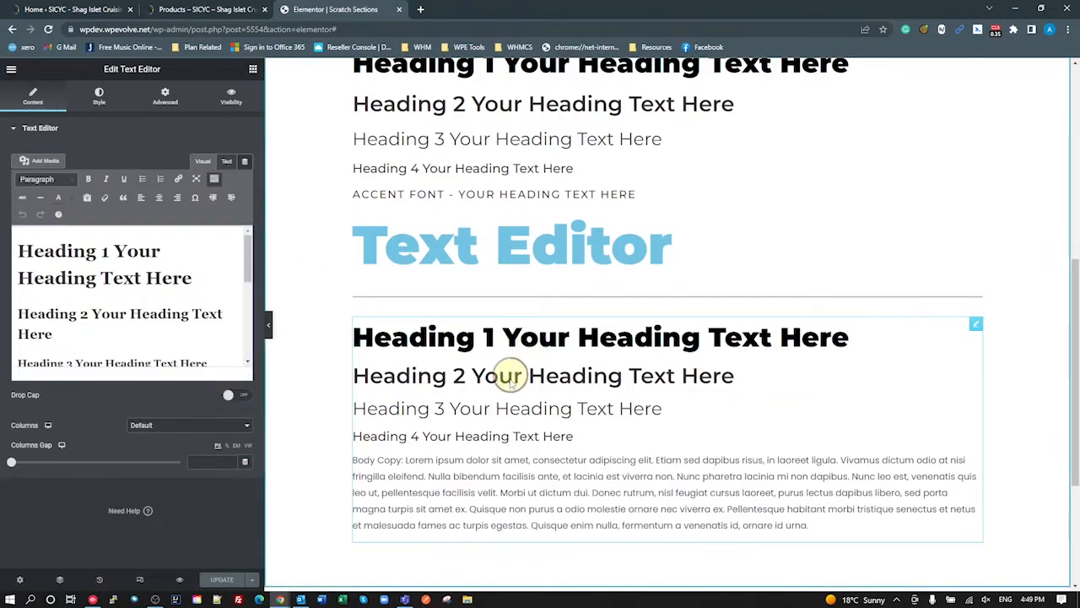
Open the Global Fonts in the site settings and review the system and custom font entries
{"action": "scroll", "coordinate": [524, 397], "scroll_direction": "down", "scroll_amount": 1}
{"action": "scroll", "coordinate": [530, 404], "scroll_direction": "down", "scroll_amount": 2}
{"action": "scroll", "coordinate": [531, 405], "scroll_direction": "up", "scroll_amount": 6}
{"action": "scroll", "coordinate": [532, 408], "scroll_direction": "down", "scroll_amount": 2}
{"action": "scroll", "coordinate": [532, 409], "scroll_direction": "up", "scroll_amount": 4}
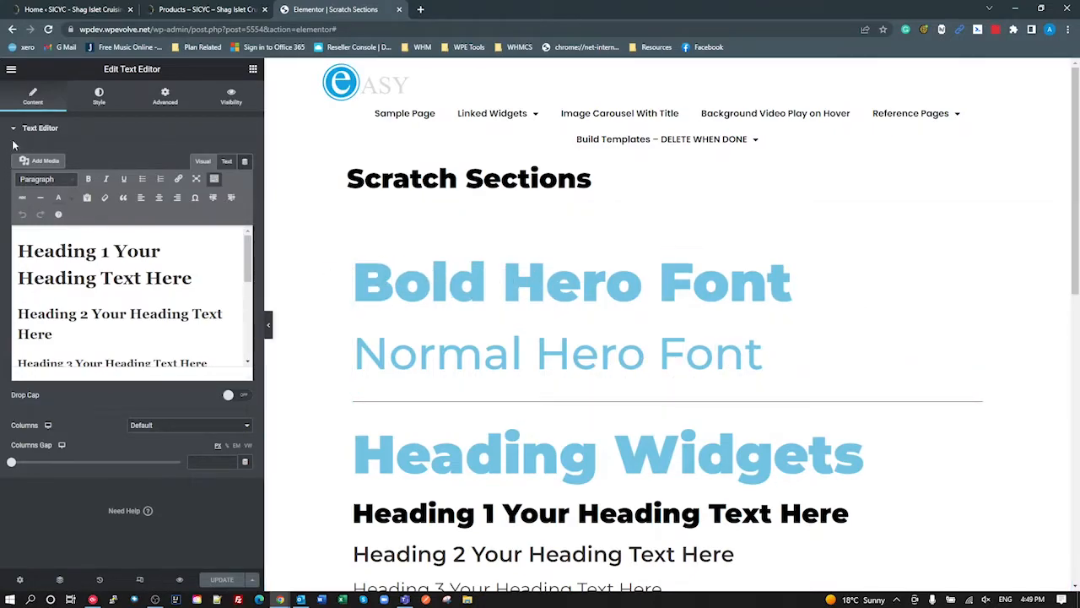
{"action": "left_click", "coordinate": [11, 70]}
{"action": "left_click", "coordinate": [57, 120]}
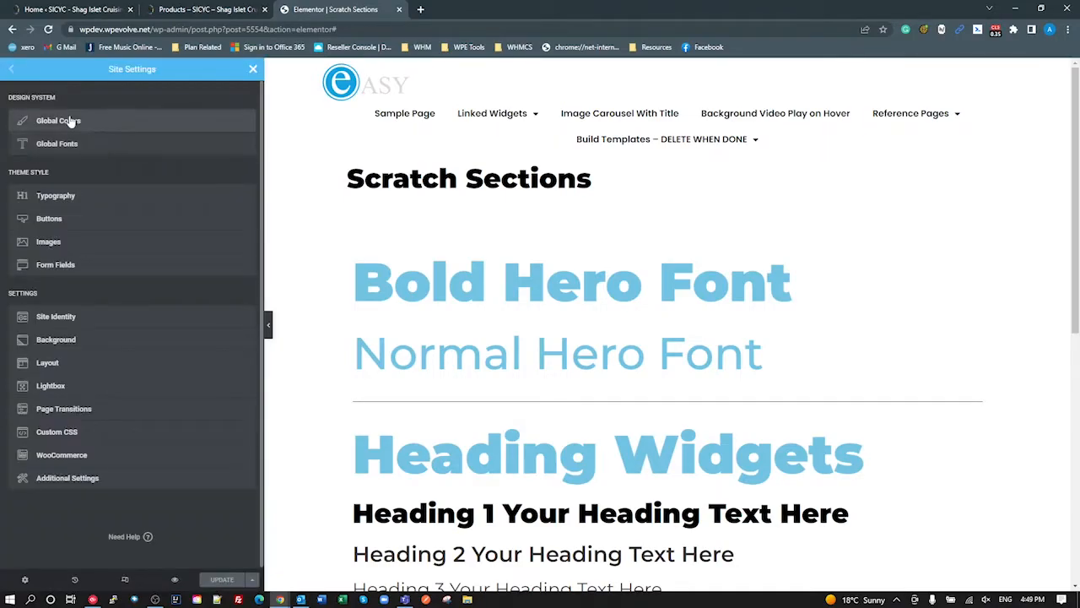
{"action": "left_click", "coordinate": [78, 144]}
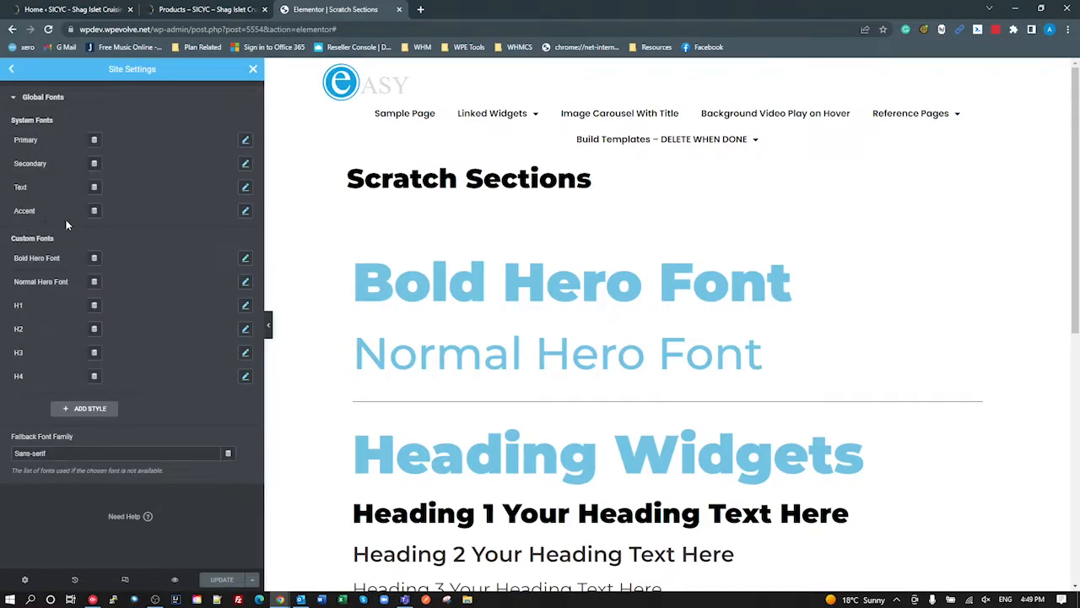
{"action": "left_click", "coordinate": [40, 281]}
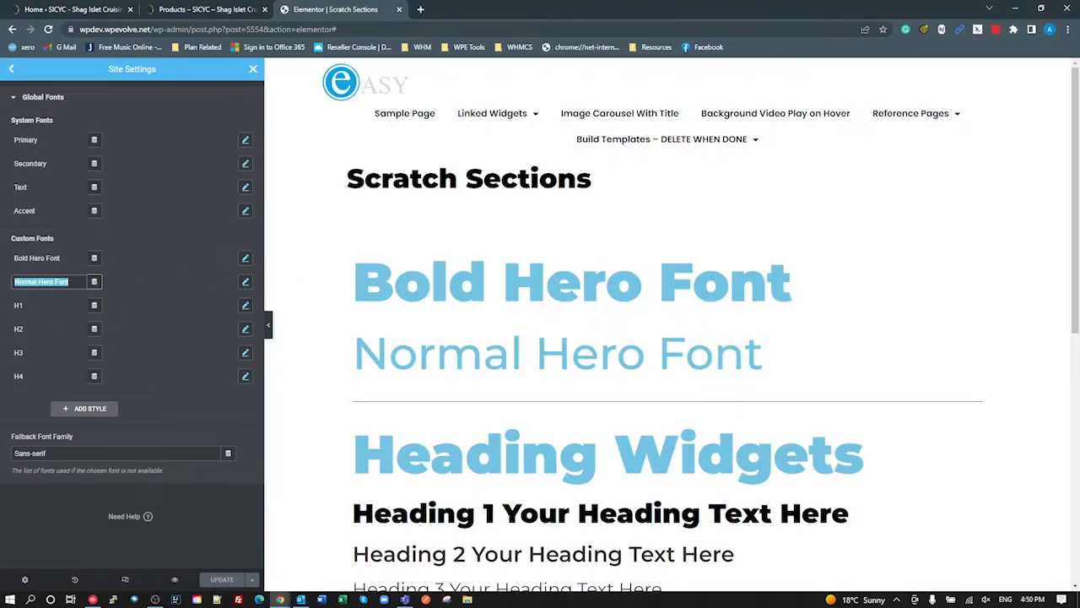
{"action": "left_click", "coordinate": [166, 341]}
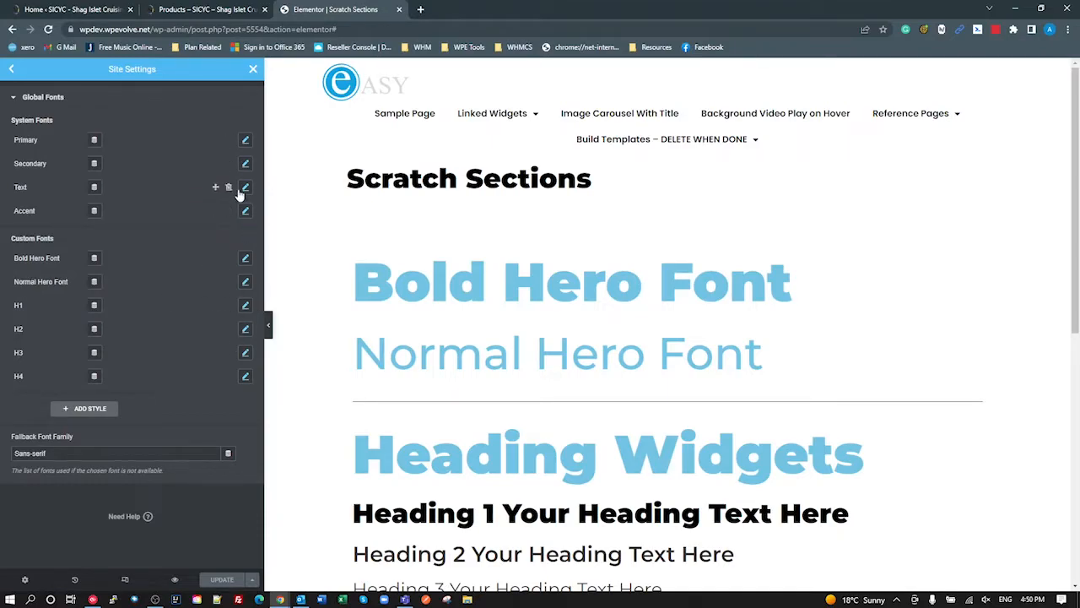
Inspect the typography settings of the Primary system font and compare them with the page's menu and headings
{"action": "left_click", "coordinate": [246, 142]}
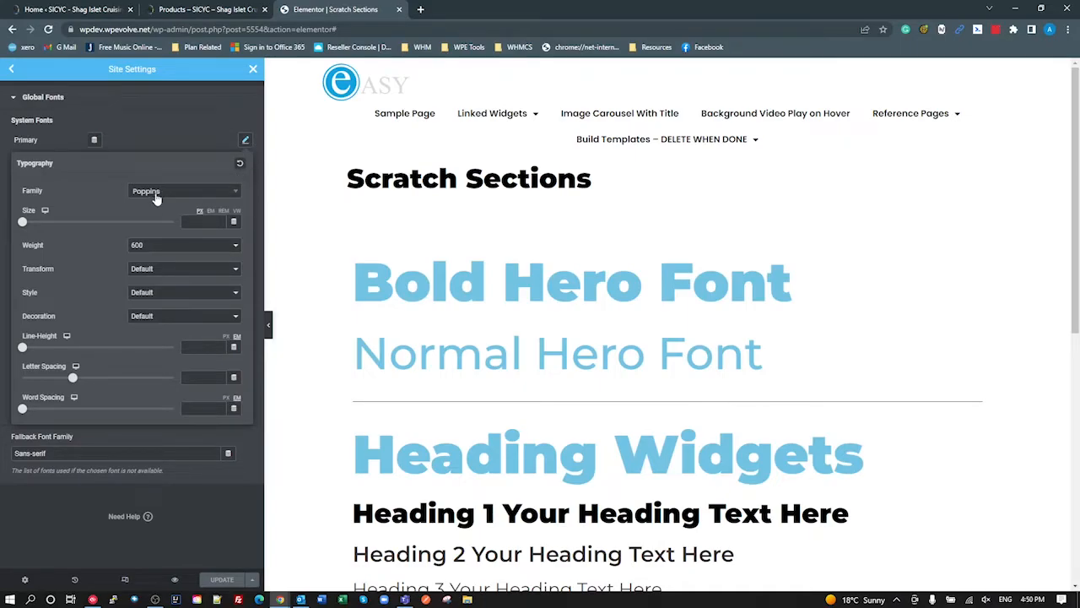
{"action": "scroll", "coordinate": [512, 388], "scroll_direction": "down", "scroll_amount": 3}
{"action": "scroll", "coordinate": [446, 506], "scroll_direction": "down", "scroll_amount": 2}
{"action": "scroll", "coordinate": [426, 472], "scroll_direction": "up", "scroll_amount": 4}
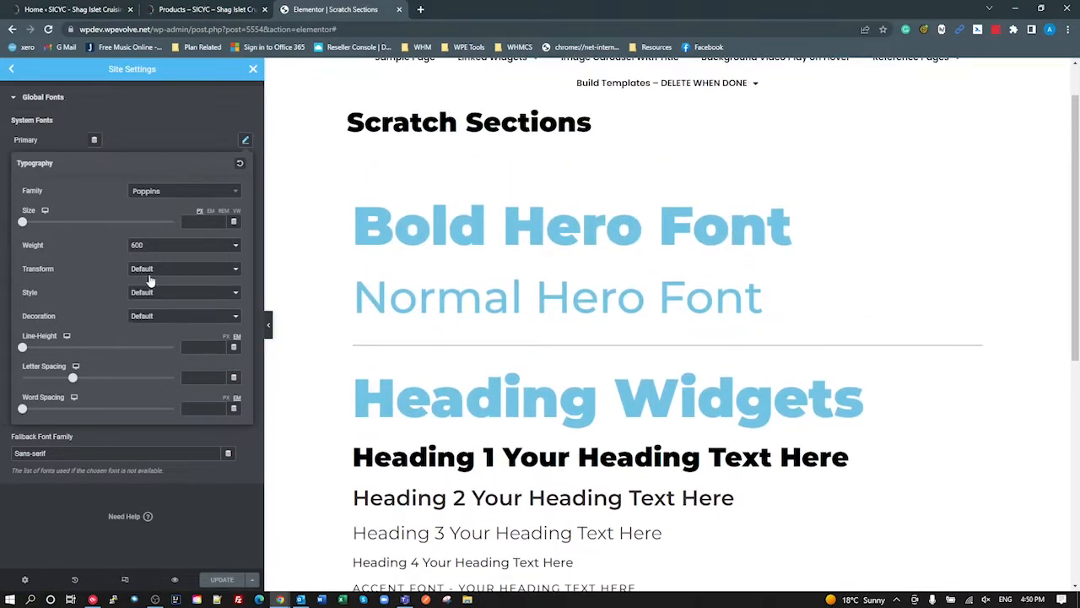
{"action": "scroll", "coordinate": [494, 150], "scroll_direction": "up", "scroll_amount": 1}
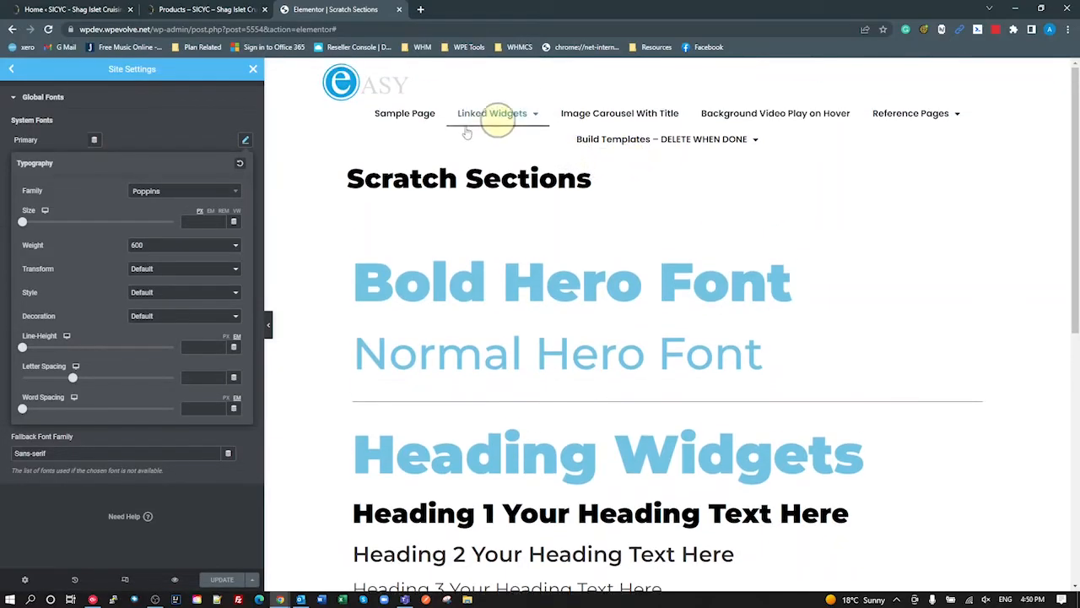
{"action": "mouse_move", "coordinate": [708, 142]}
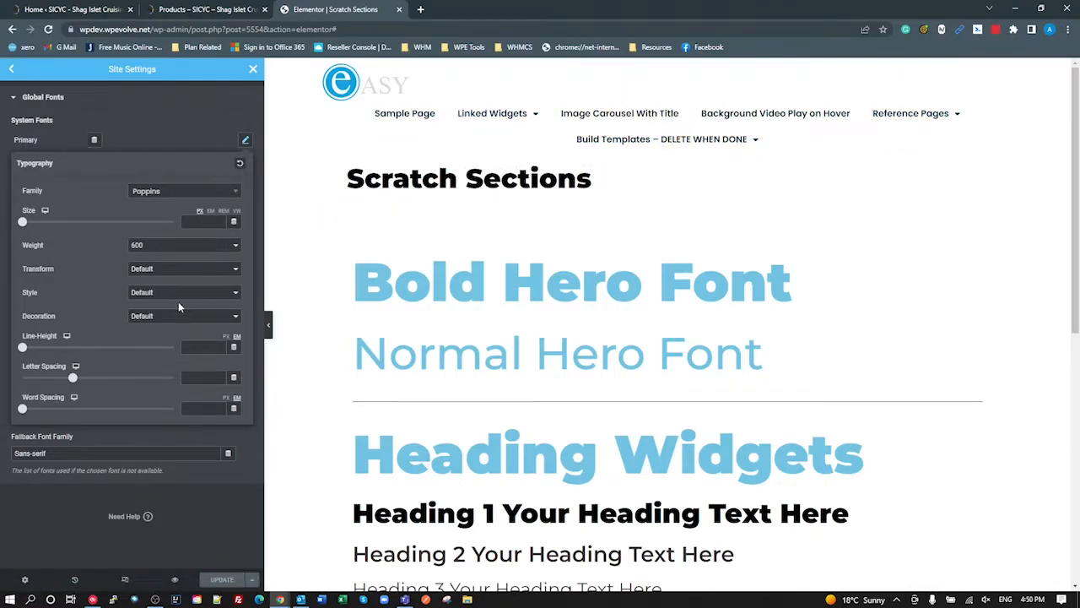
Inspect the Secondary system font's typography, including its available weight options
{"action": "left_click", "coordinate": [179, 144]}
{"action": "left_click", "coordinate": [245, 163]}
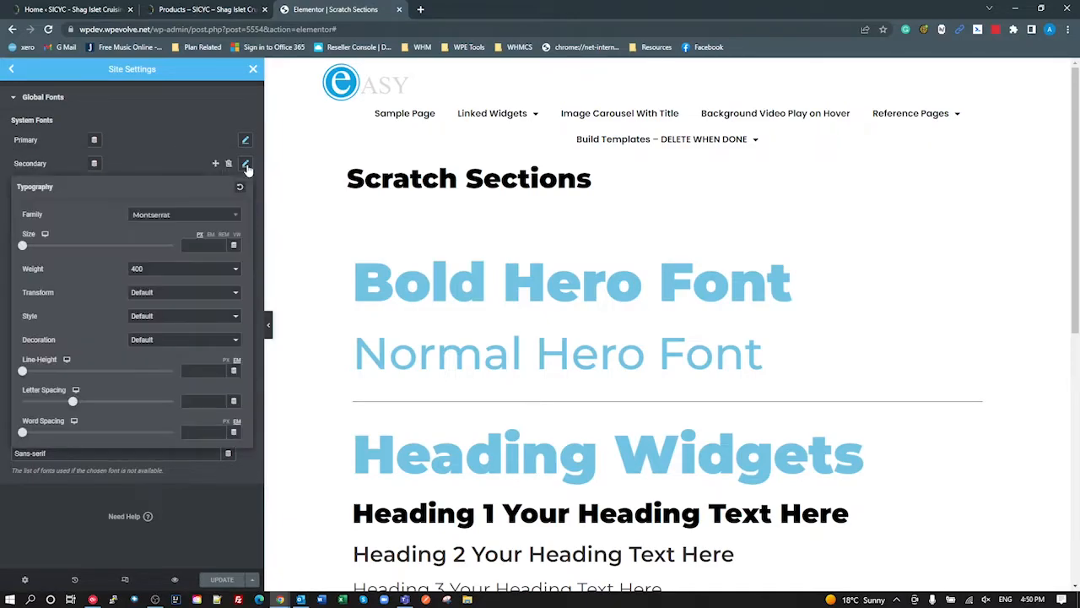
{"action": "left_click", "coordinate": [146, 271]}
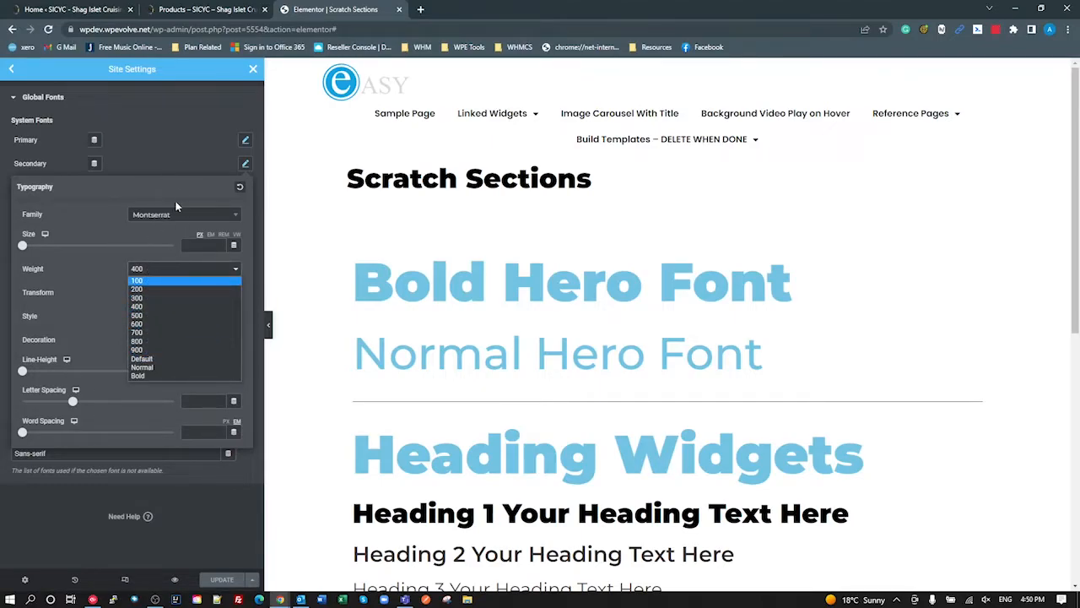
{"action": "left_click", "coordinate": [172, 163]}
Compare the sample headings on the page, and inspect the Text system font's typography and weight options
{"action": "scroll", "coordinate": [411, 307], "scroll_direction": "down", "scroll_amount": 5}
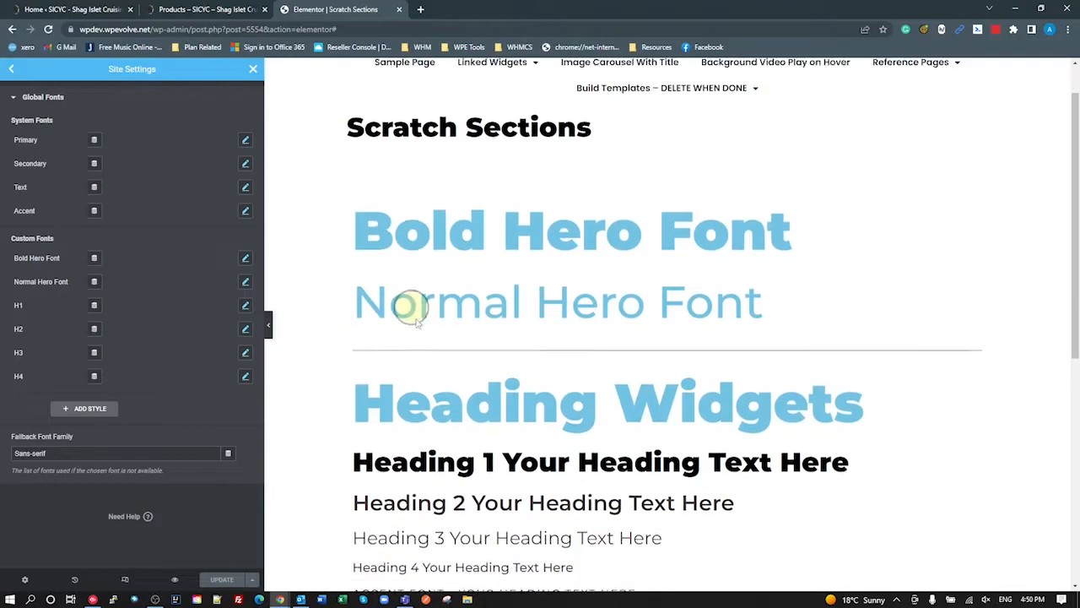
{"action": "scroll", "coordinate": [417, 337], "scroll_direction": "up", "scroll_amount": 2}
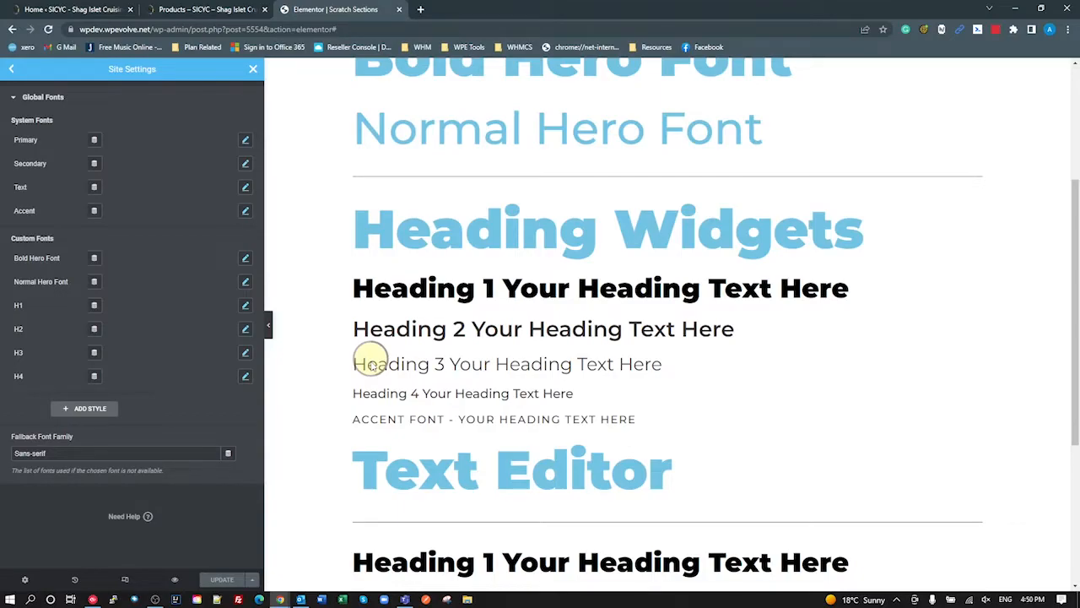
{"action": "scroll", "coordinate": [371, 363], "scroll_direction": "up", "scroll_amount": 3}
{"action": "scroll", "coordinate": [378, 405], "scroll_direction": "down", "scroll_amount": 1}
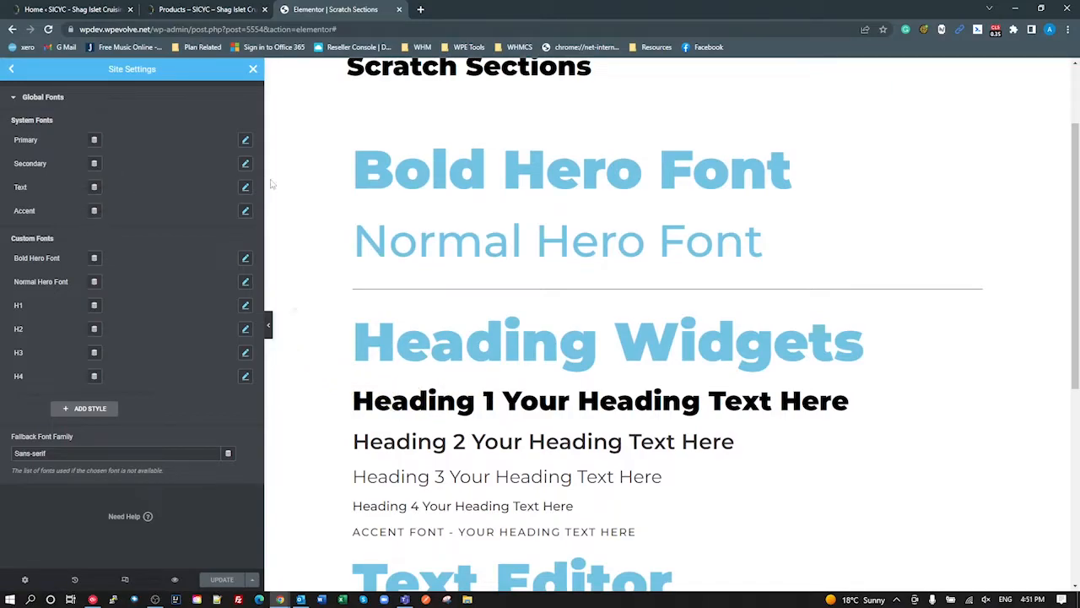
{"action": "left_click", "coordinate": [245, 187]}
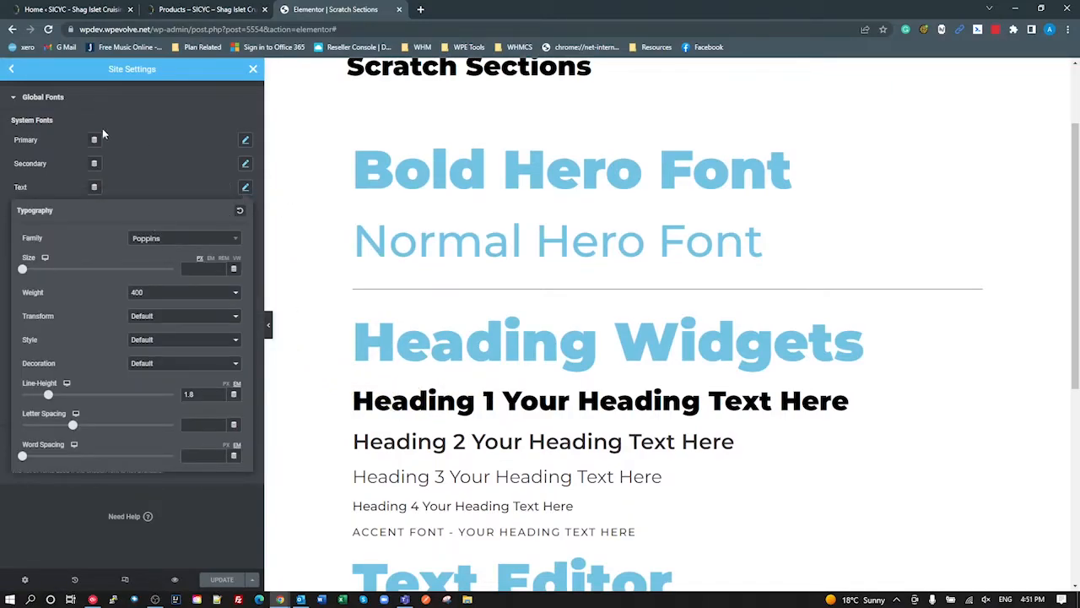
{"action": "left_click", "coordinate": [143, 293]}
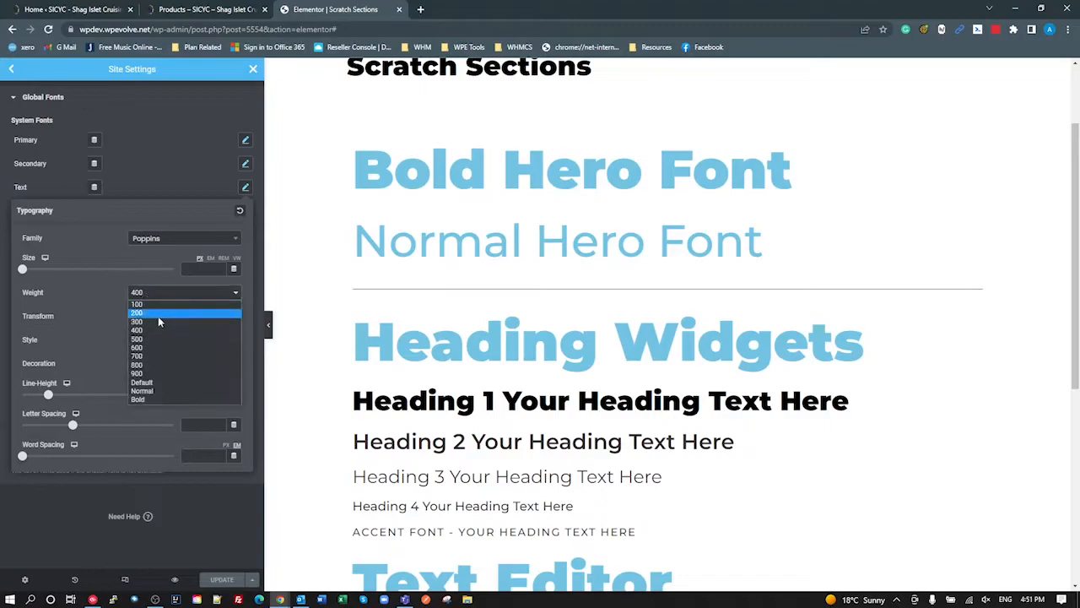
{"action": "left_click", "coordinate": [172, 183]}
{"action": "left_click", "coordinate": [176, 165]}
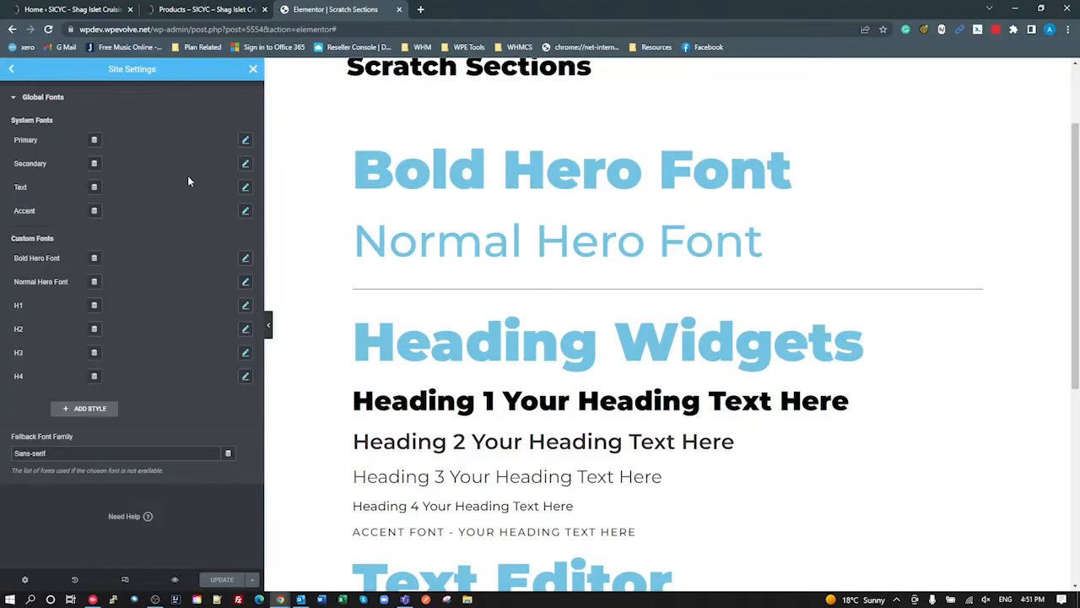
Inspect the Accent system font's typography settings and compare them with the accent font heading on the page
{"action": "left_click", "coordinate": [245, 210]}
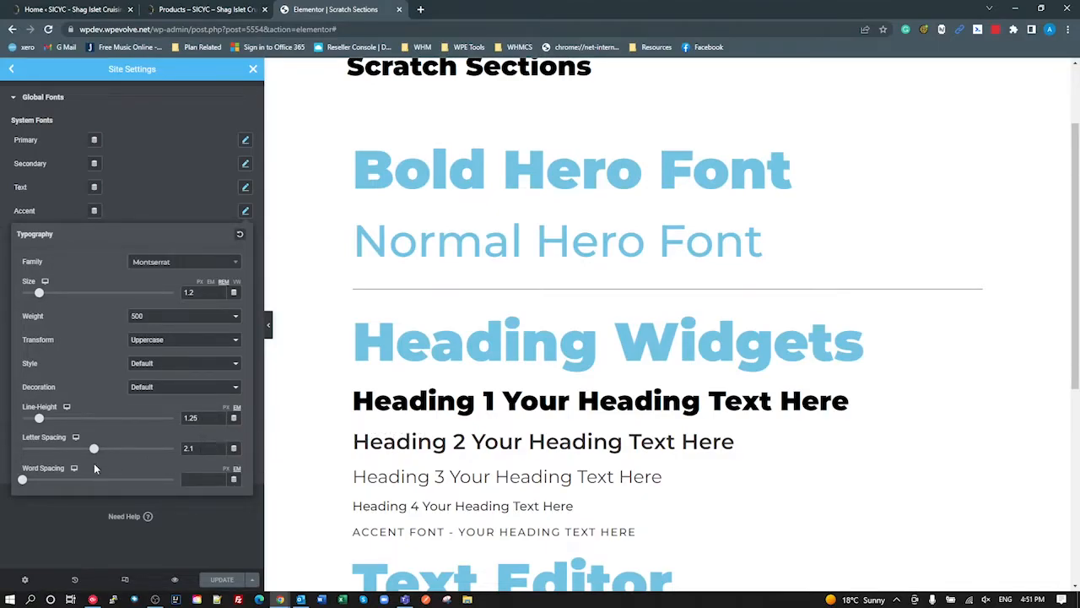
{"action": "scroll", "coordinate": [482, 413], "scroll_direction": "down", "scroll_amount": 2}
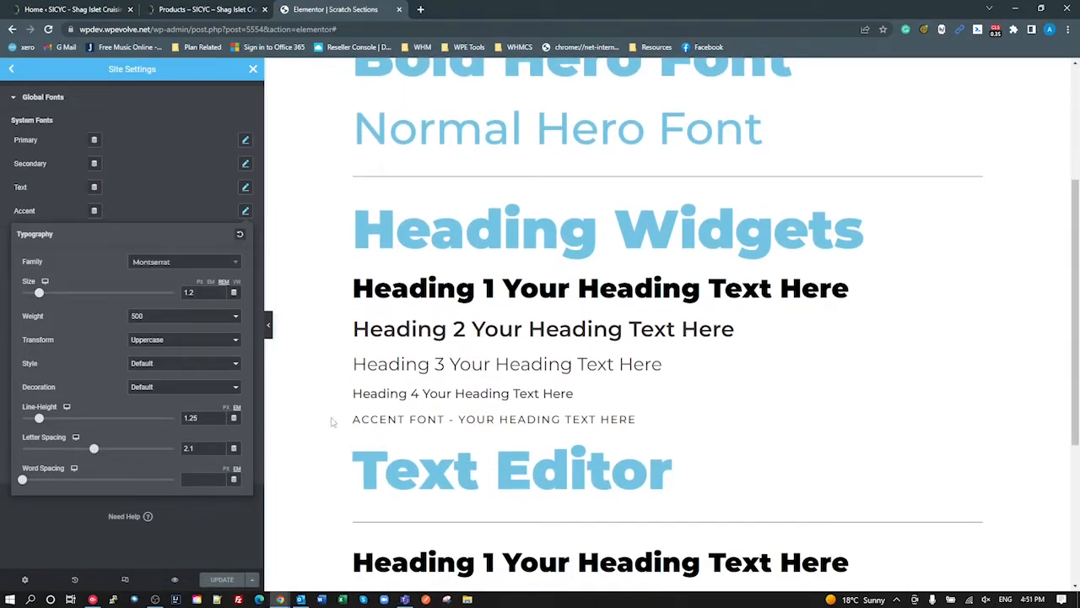
Set the Accent system font's letter spacing to 2.7
{"action": "left_click_drag", "start_coordinate": [98, 453], "coordinate": [115, 458]}
{"action": "left_click_drag", "start_coordinate": [103, 463], "coordinate": [96, 446]}
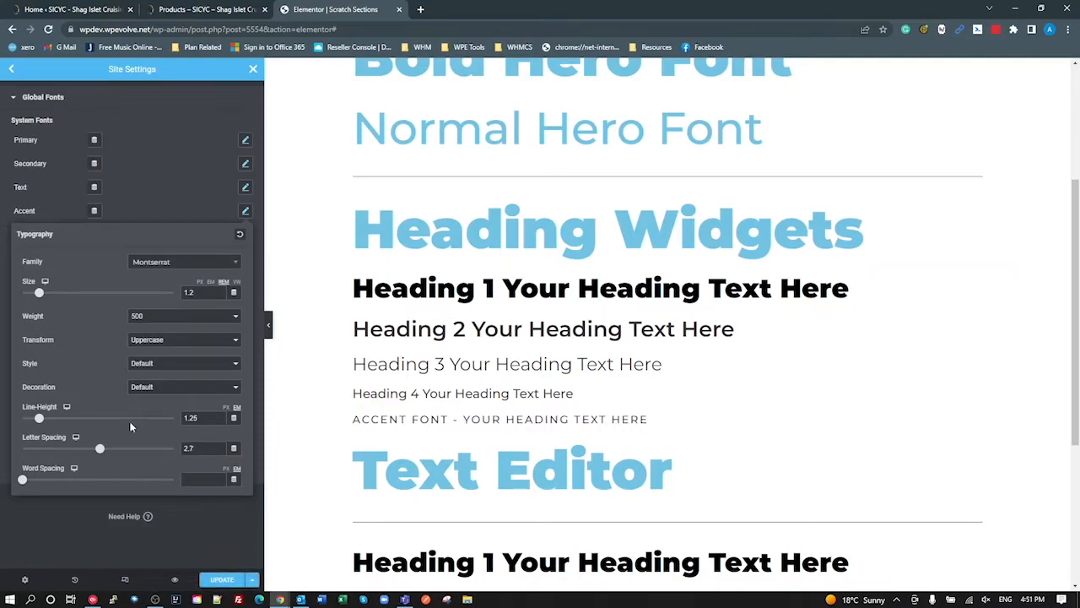
{"action": "left_click", "coordinate": [178, 199]}
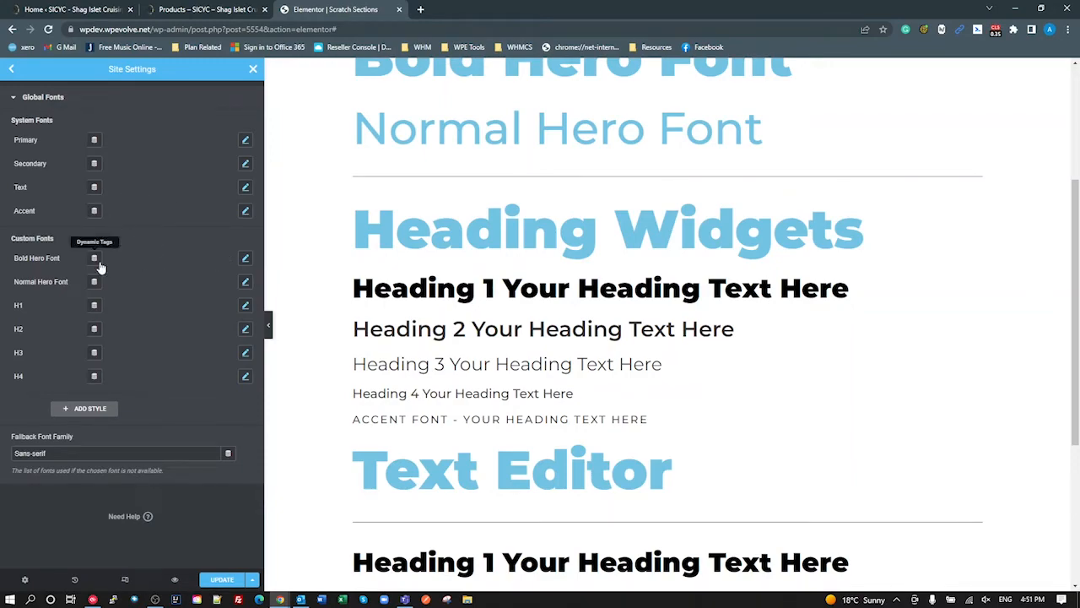
Inspect the typography settings of the Bold Hero Font and Normal Hero Font custom fonts, dismissing the chat notifications
{"action": "left_click", "coordinate": [246, 259]}
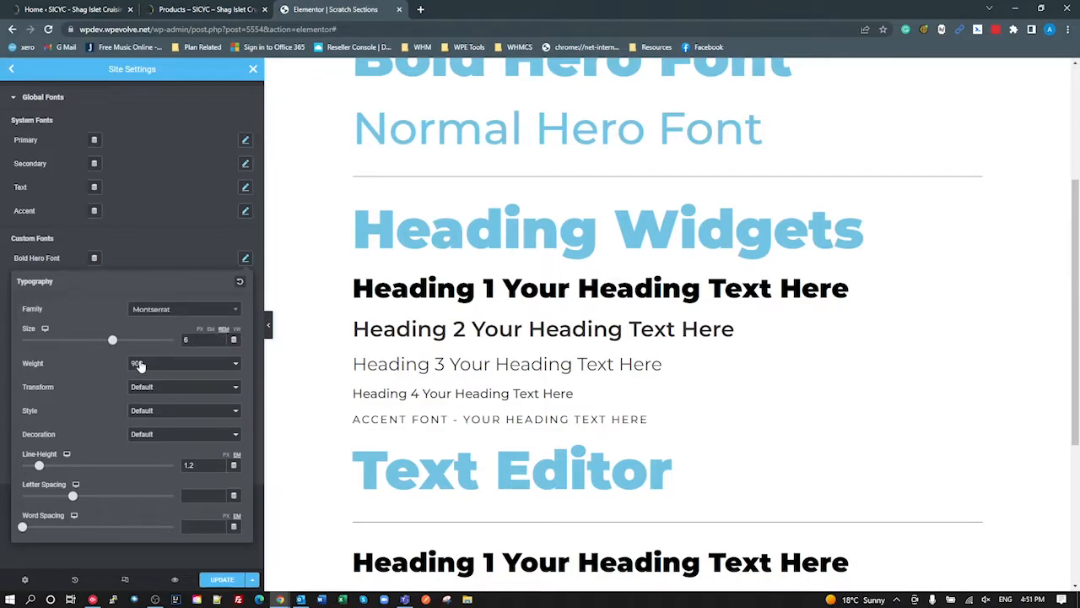
{"action": "left_click", "coordinate": [167, 268]}
{"action": "left_click", "coordinate": [244, 283]}
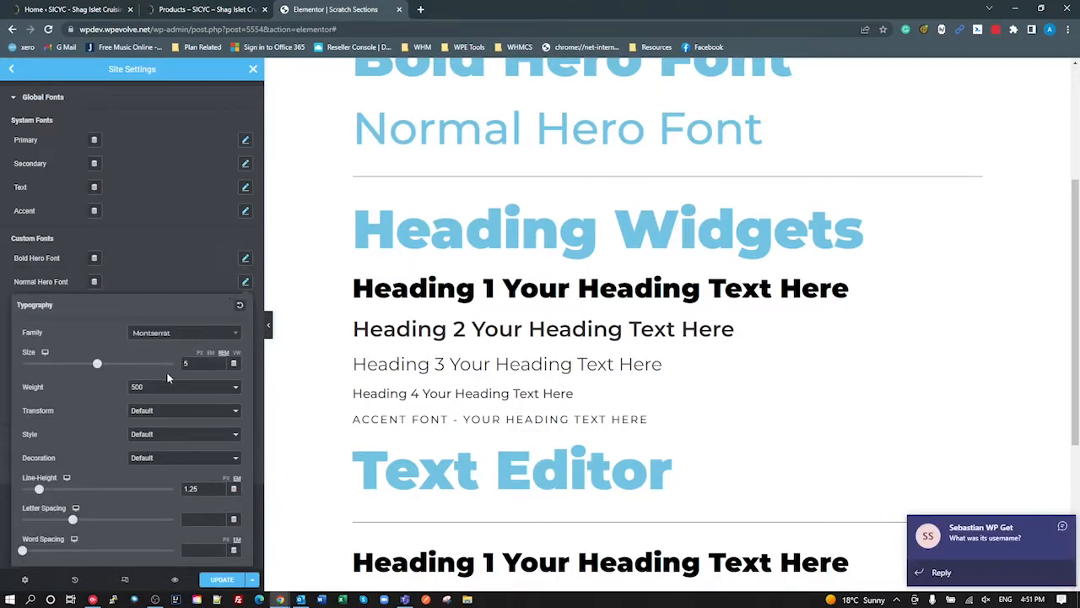
{"action": "left_click", "coordinate": [1065, 527]}
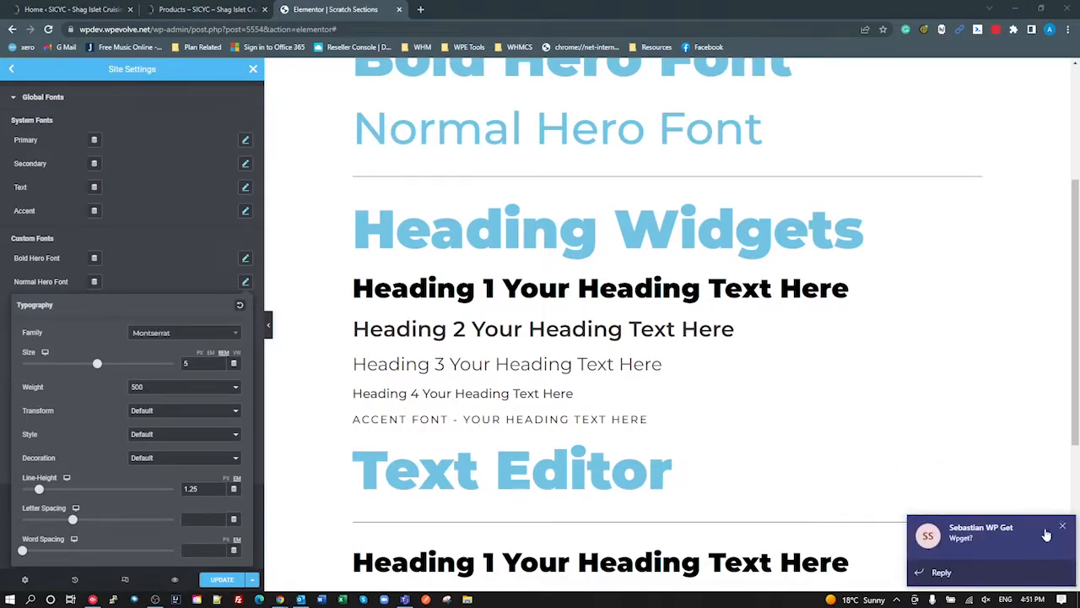
{"action": "left_click", "coordinate": [1063, 527]}
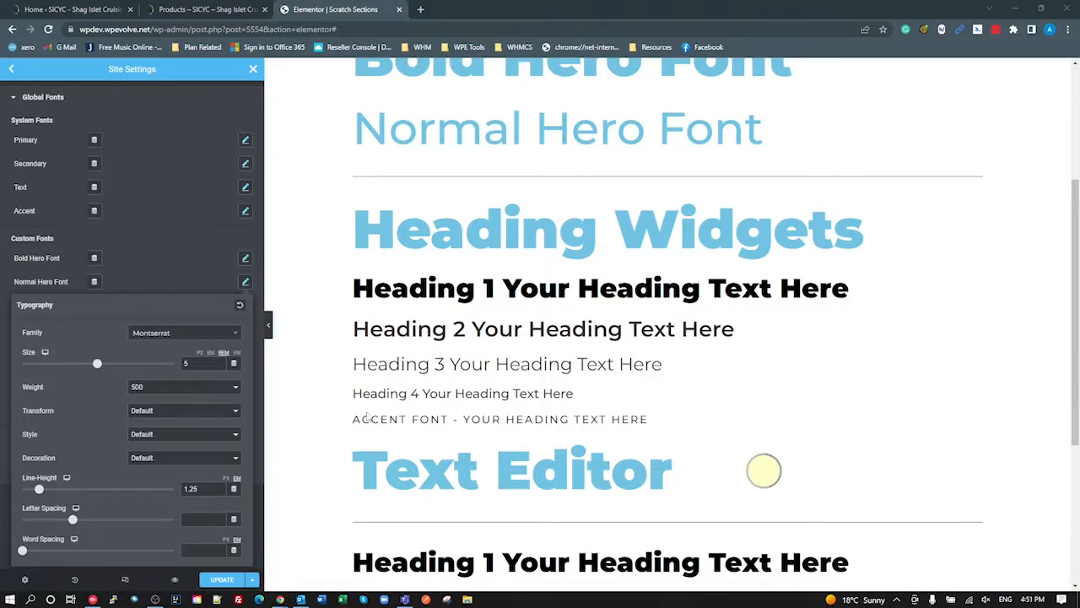
{"action": "left_click", "coordinate": [187, 265]}
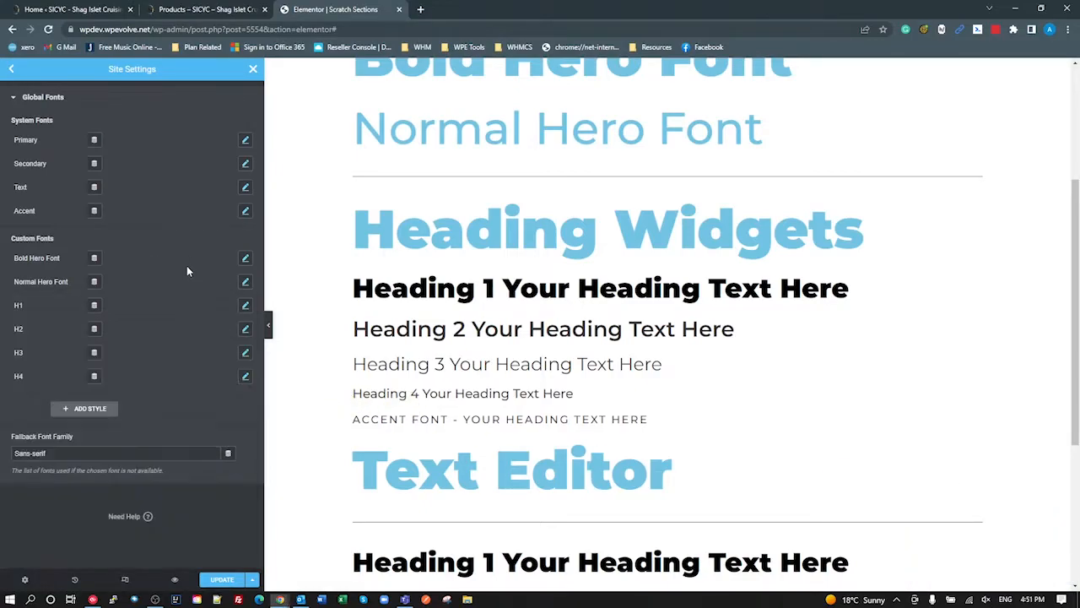
Inspect the size and weight settings of the H1, H2, H3 and H4 custom fonts
{"action": "left_click", "coordinate": [245, 306]}
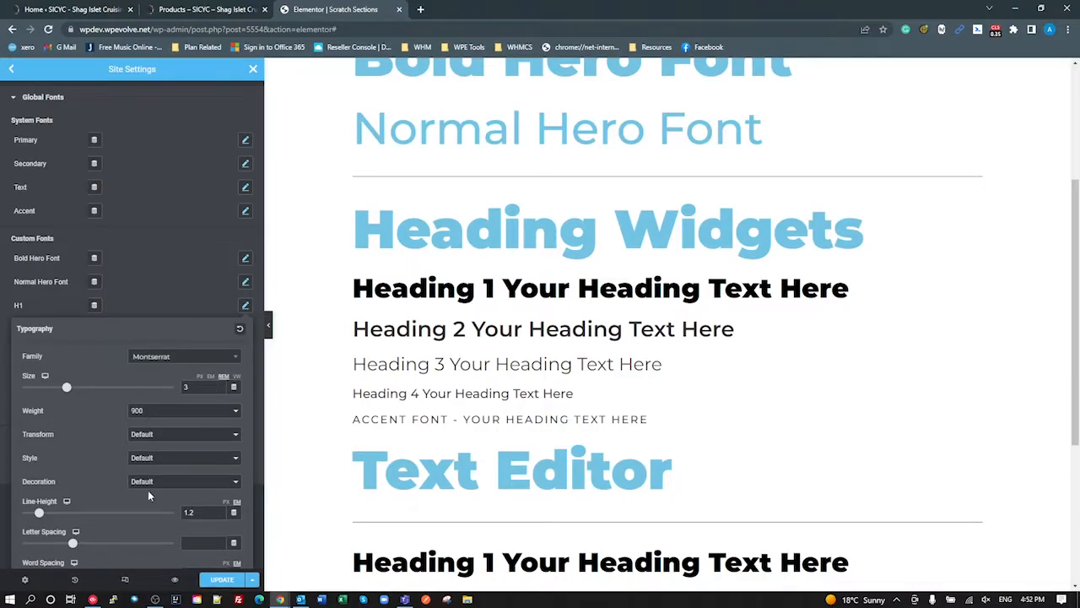
{"action": "left_click", "coordinate": [332, 355]}
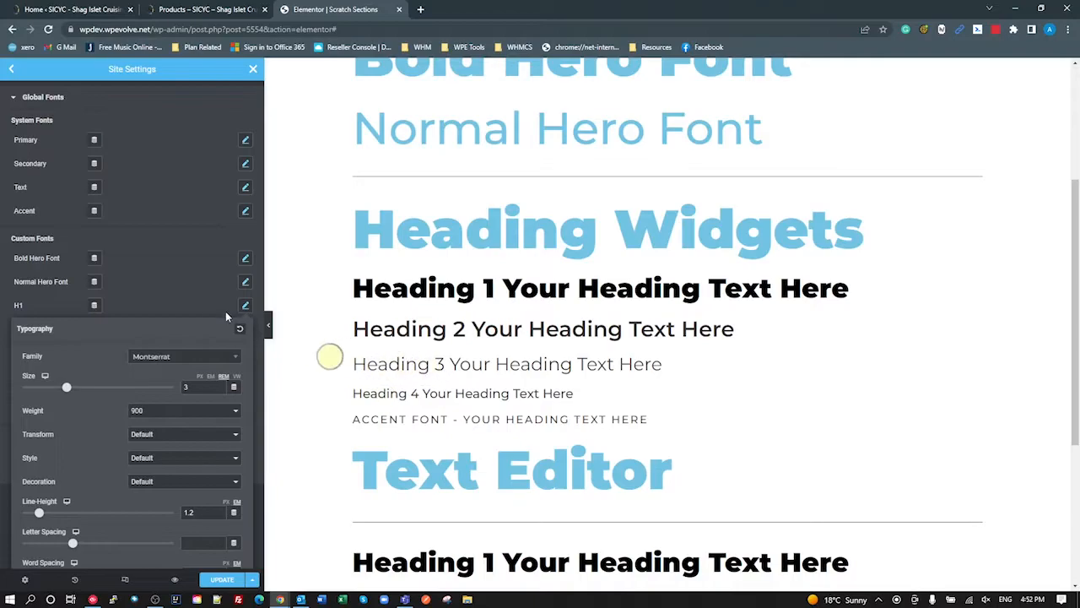
{"action": "left_click", "coordinate": [245, 330]}
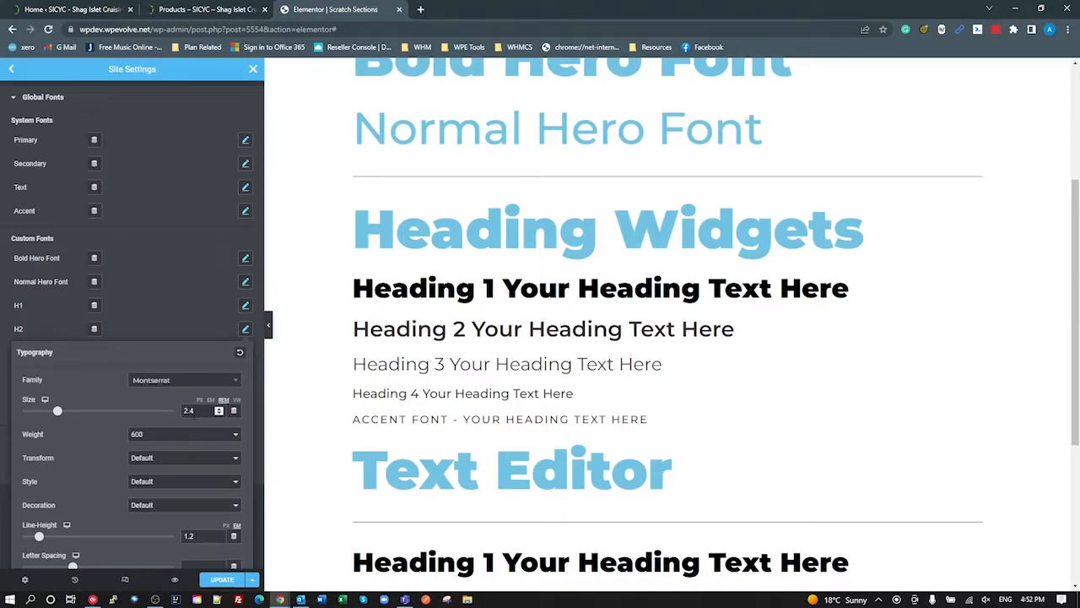
{"action": "left_click", "coordinate": [195, 328]}
{"action": "left_click", "coordinate": [245, 353]}
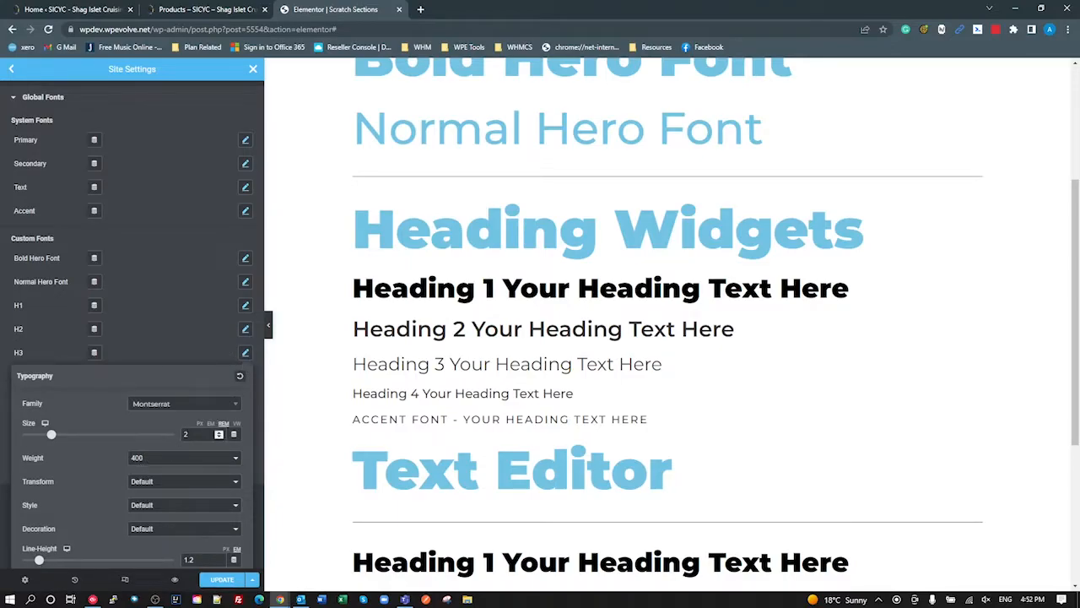
{"action": "left_click", "coordinate": [193, 359]}
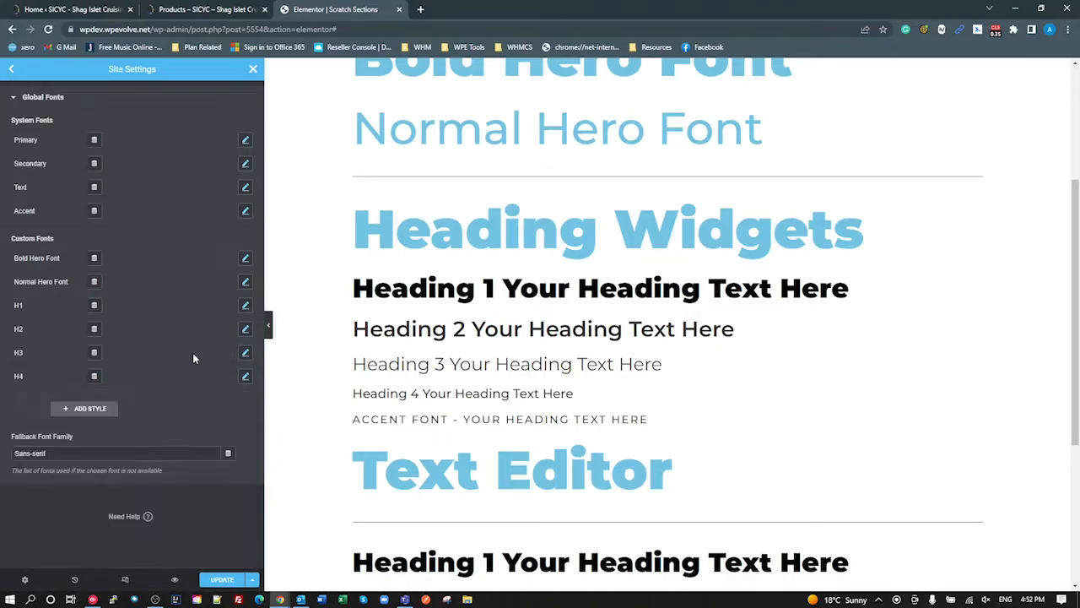
{"action": "left_click", "coordinate": [245, 377]}
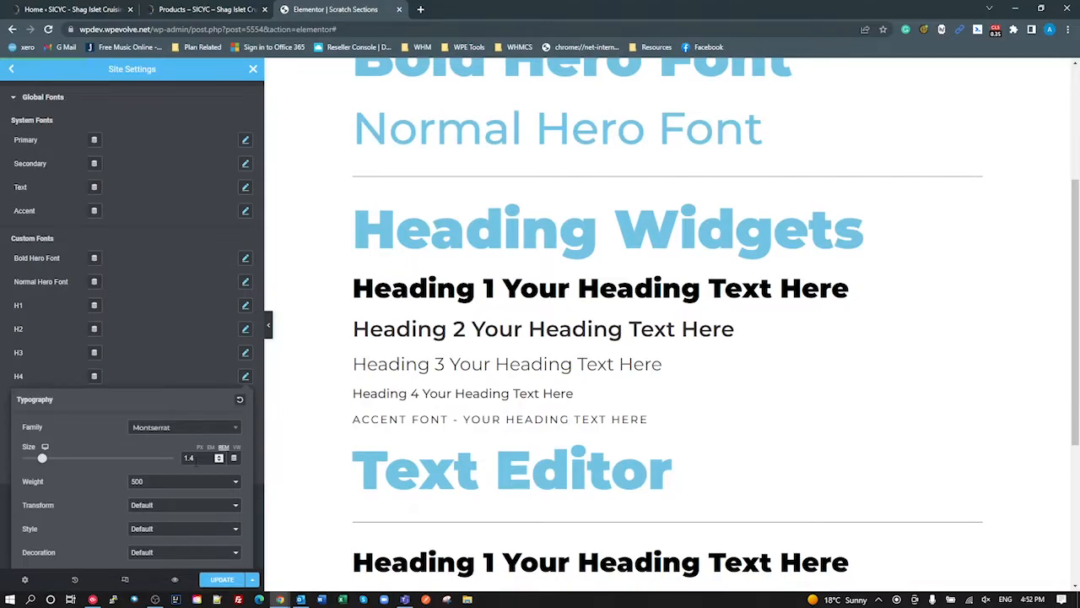
{"action": "left_click", "coordinate": [188, 356]}
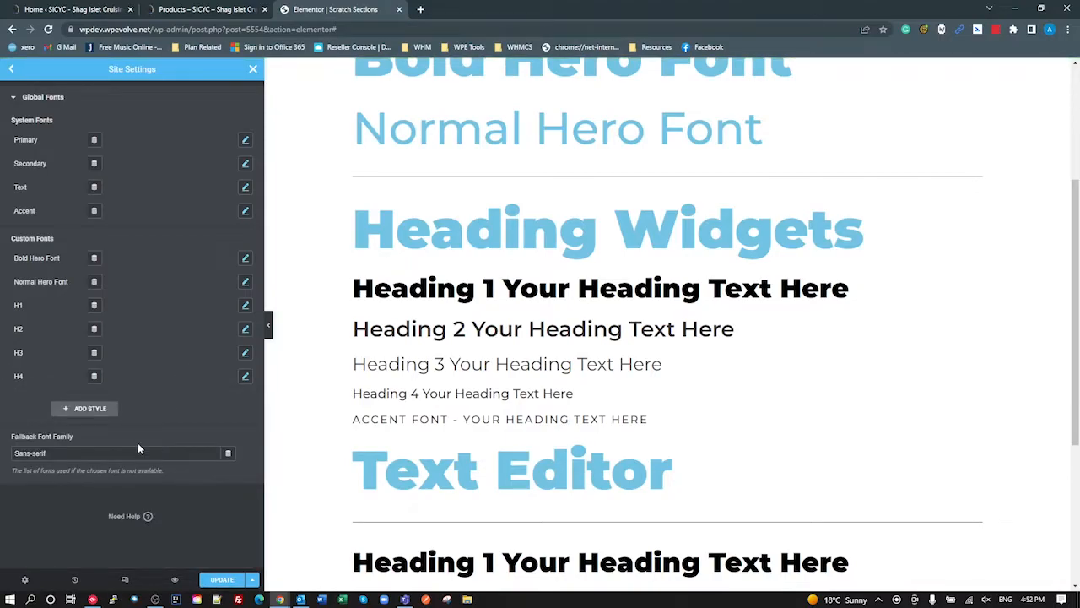
Assign the Text global font to the Body typography in the theme style settings
{"action": "left_click", "coordinate": [12, 68]}
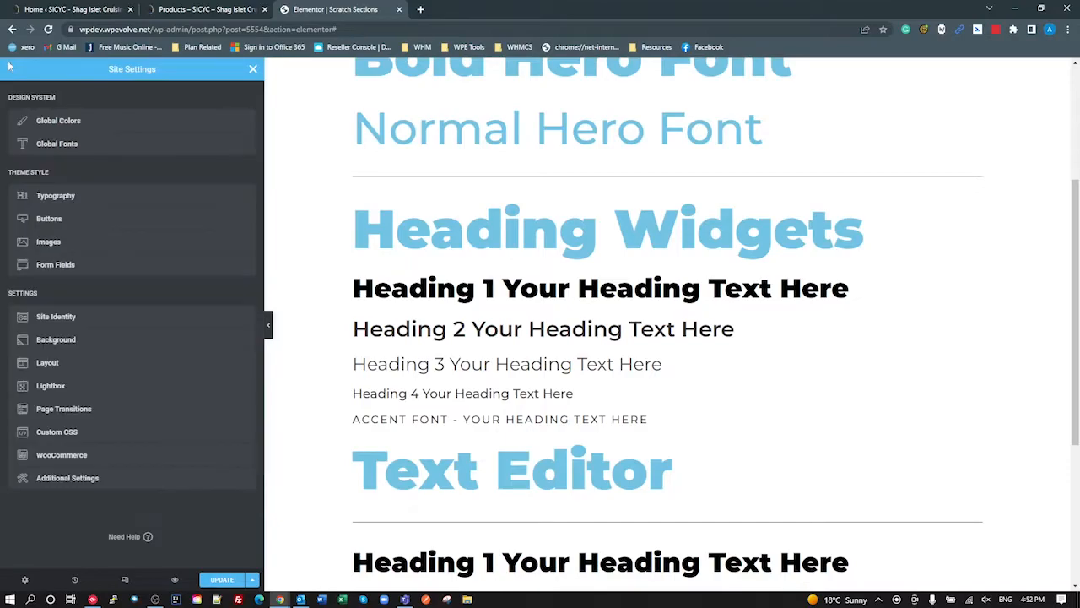
{"action": "left_click", "coordinate": [73, 145]}
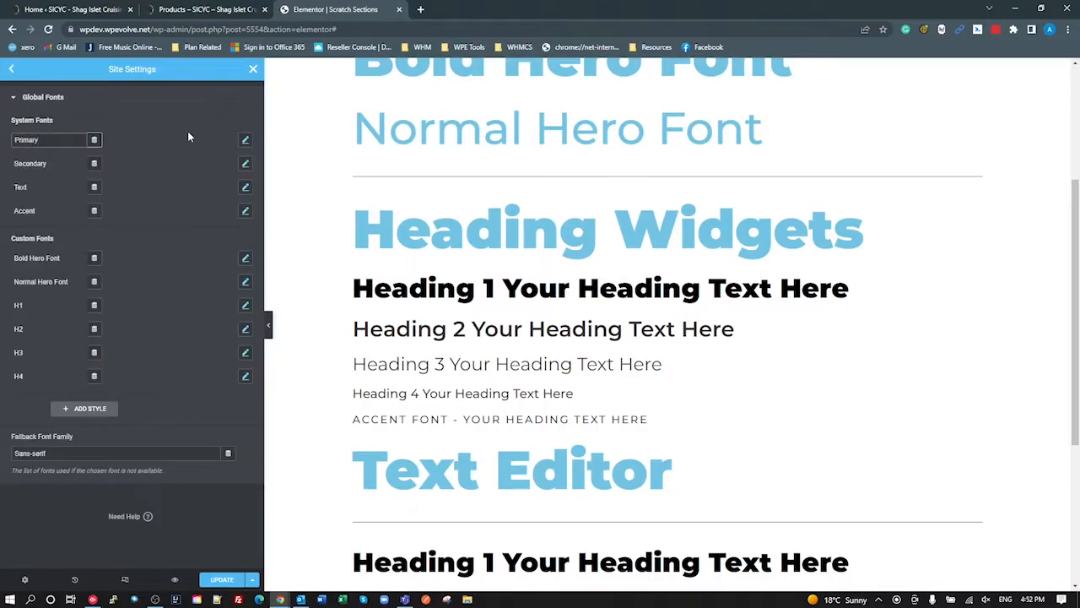
{"action": "left_click", "coordinate": [10, 76]}
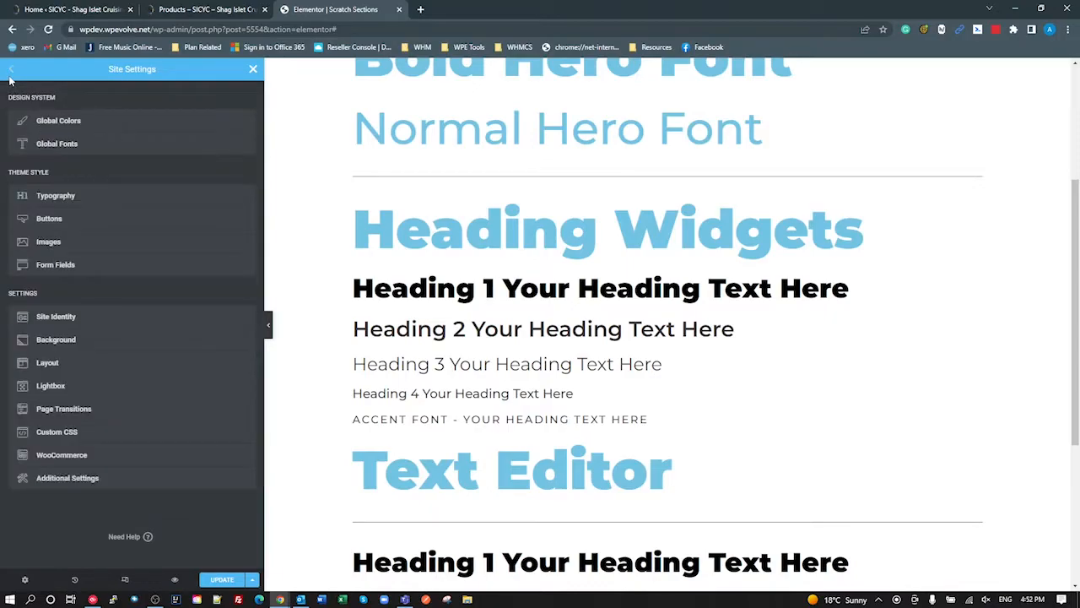
{"action": "left_click", "coordinate": [67, 202]}
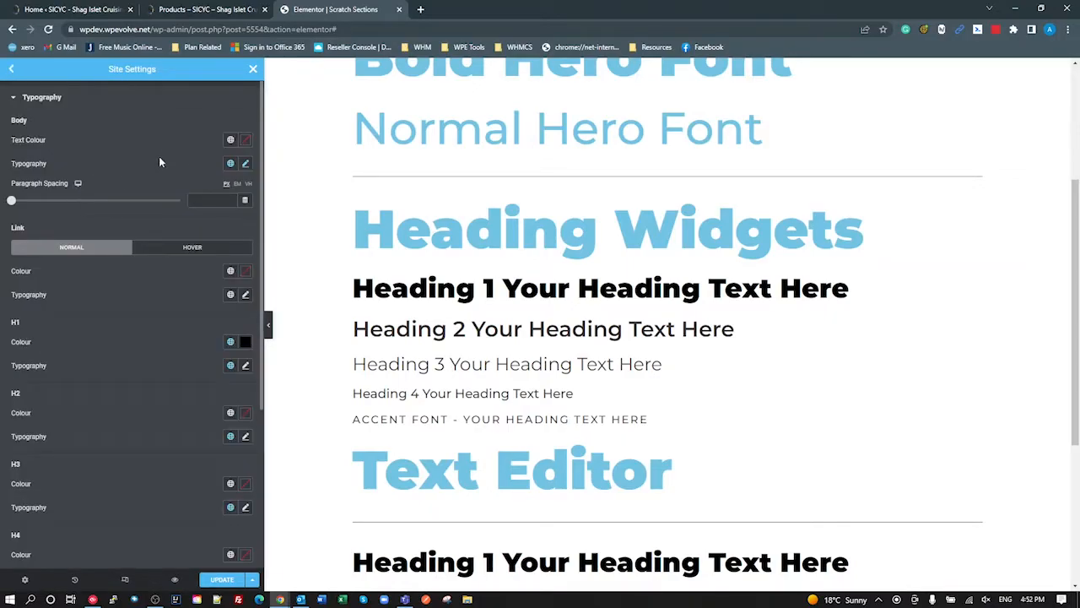
{"action": "left_click", "coordinate": [244, 164]}
{"action": "left_click", "coordinate": [231, 176]}
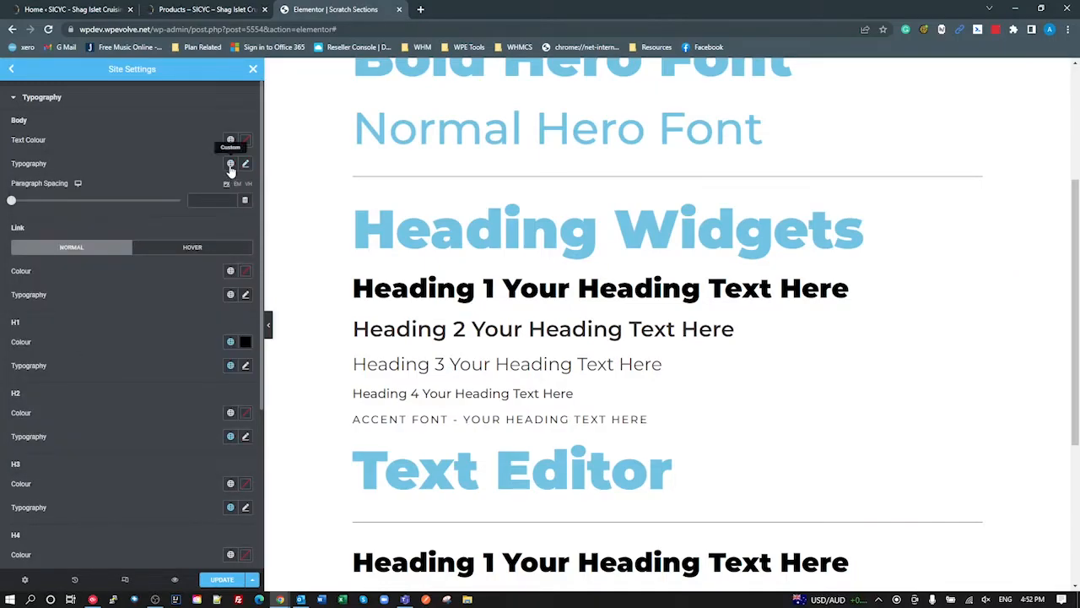
{"action": "left_click", "coordinate": [230, 164]}
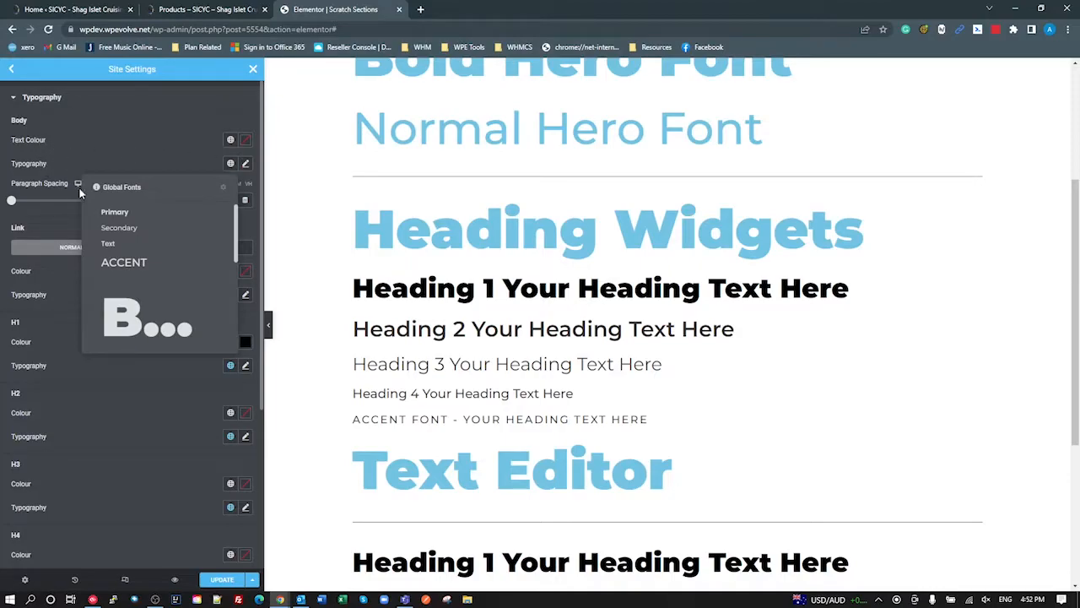
{"action": "left_click", "coordinate": [111, 244]}
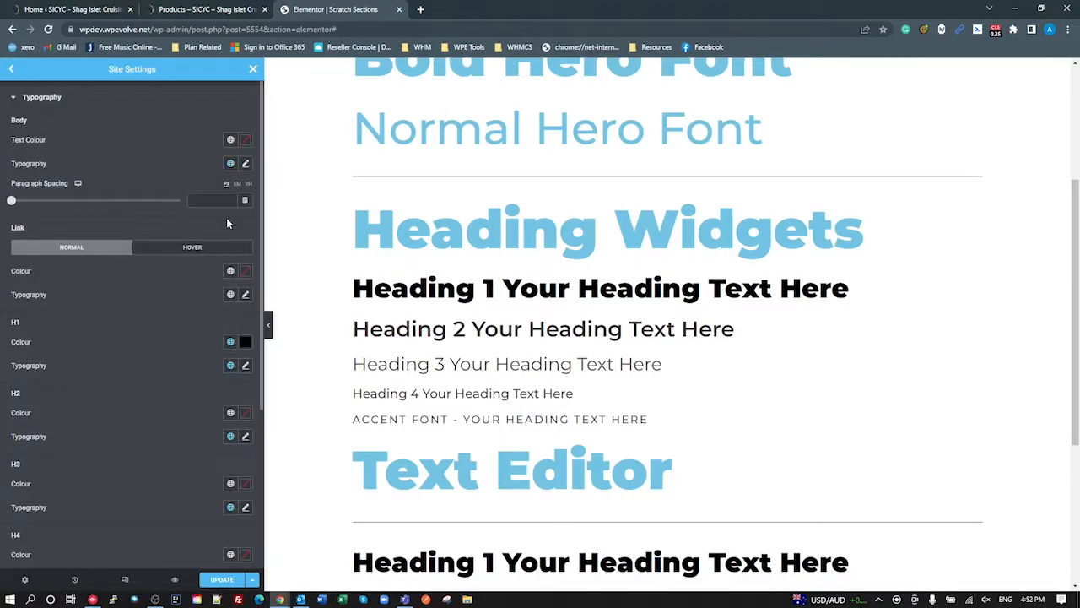
Assign the H1 global font to the H1 heading typography in the theme style
{"action": "scroll", "coordinate": [456, 363], "scroll_direction": "down", "scroll_amount": 4}
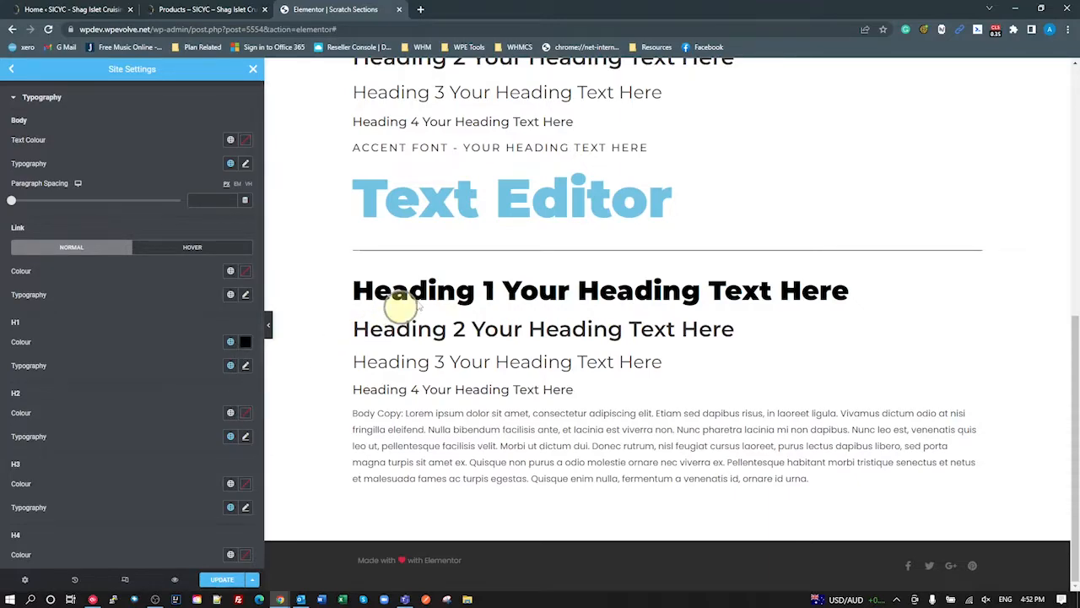
{"action": "left_click", "coordinate": [230, 365]}
{"action": "scroll", "coordinate": [188, 454], "scroll_direction": "down", "scroll_amount": 3}
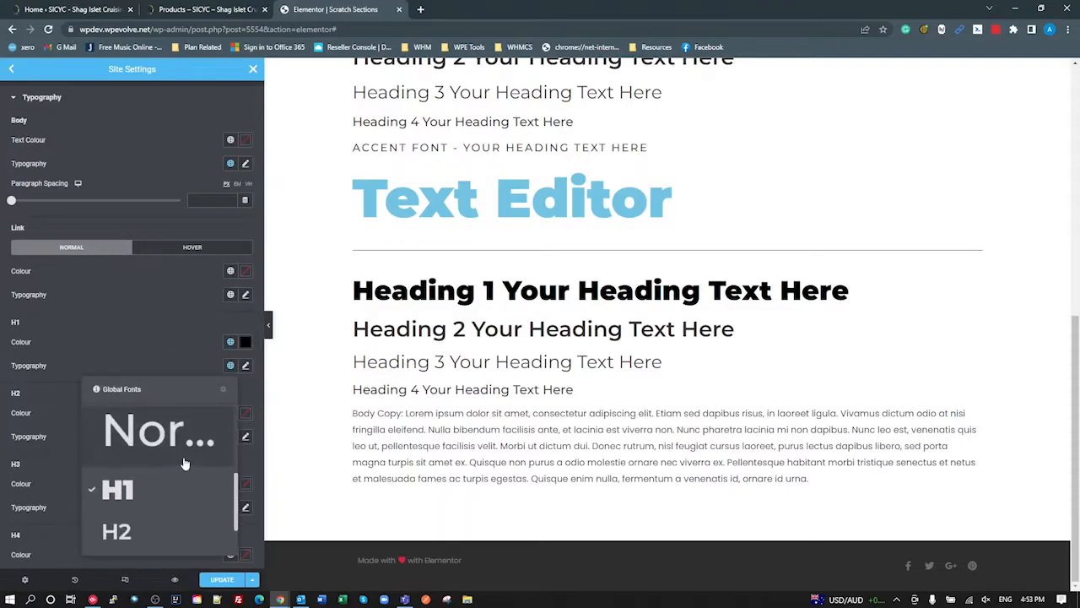
{"action": "left_click", "coordinate": [141, 493]}
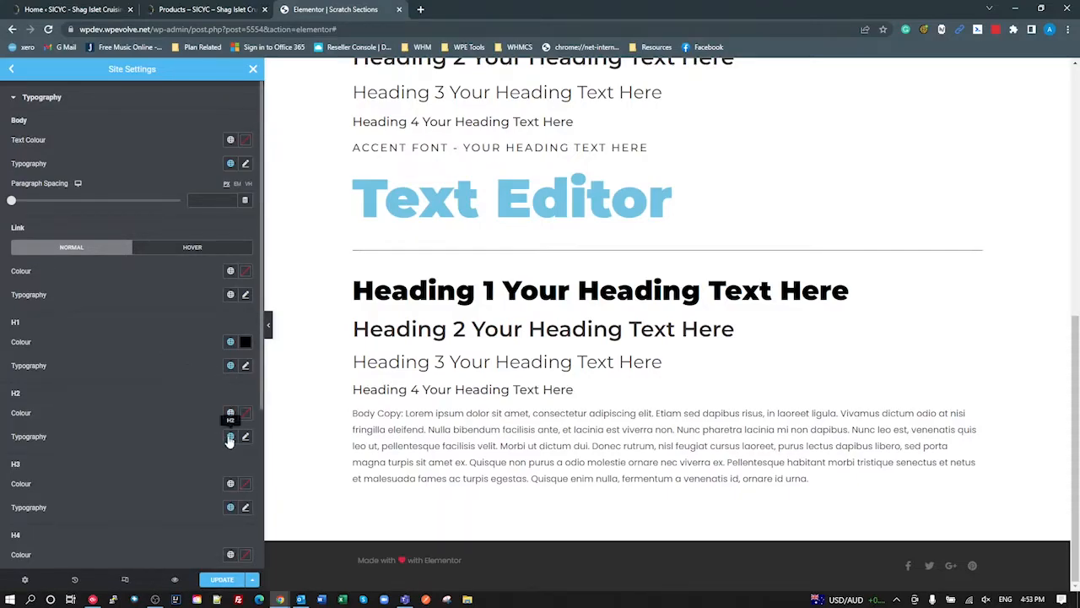
Review the global font choices for the H2 heading typography and look over the remaining heading levels
{"action": "left_click", "coordinate": [230, 436]}
{"action": "scroll", "coordinate": [177, 447], "scroll_direction": "down", "scroll_amount": 3}
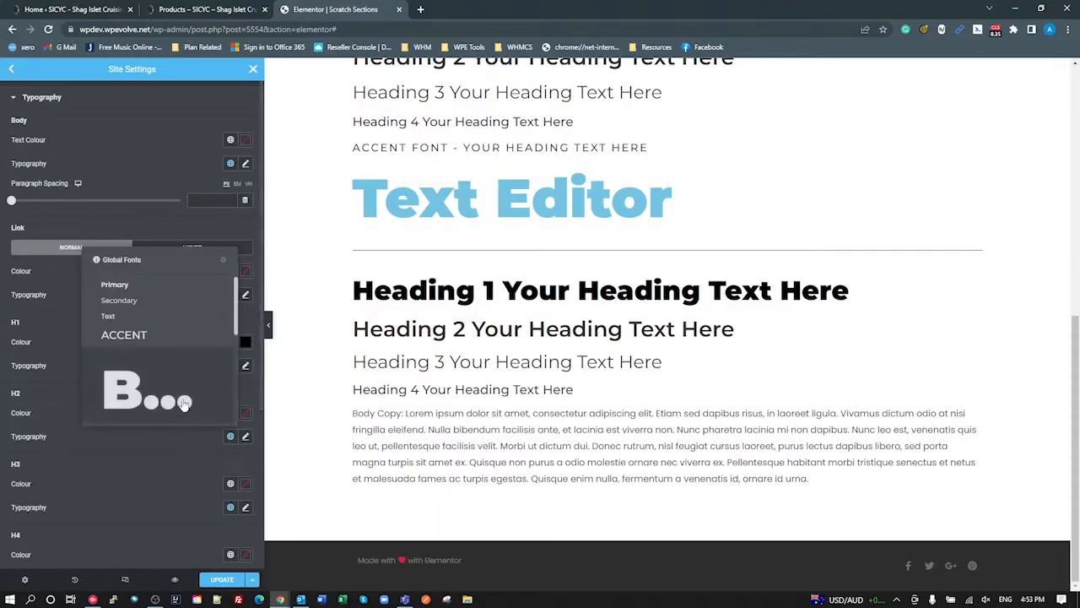
{"action": "left_click", "coordinate": [185, 479]}
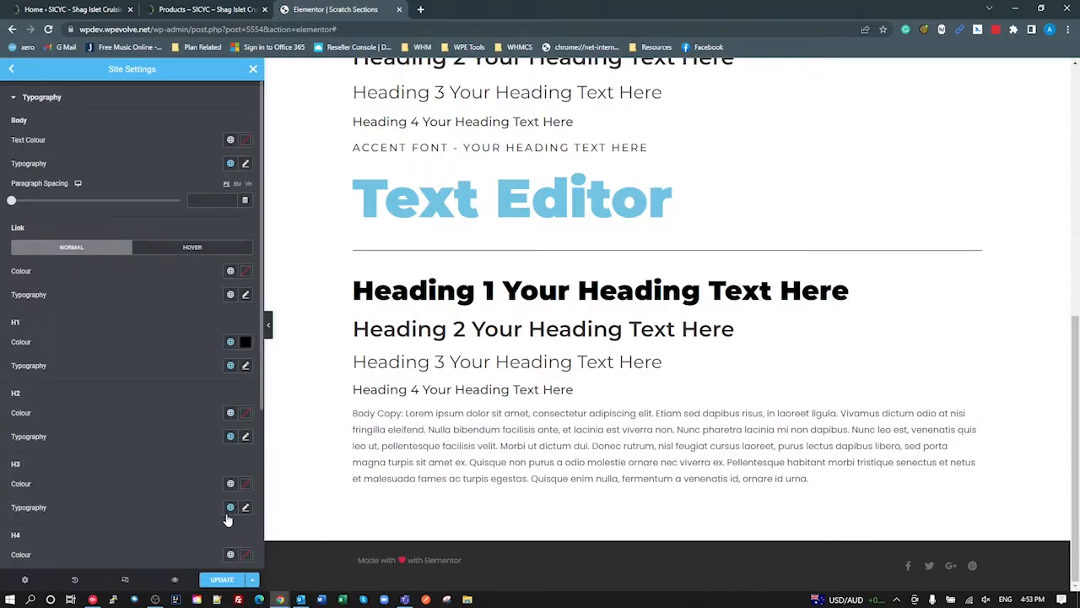
{"action": "scroll", "coordinate": [204, 517], "scroll_direction": "down", "scroll_amount": 1}
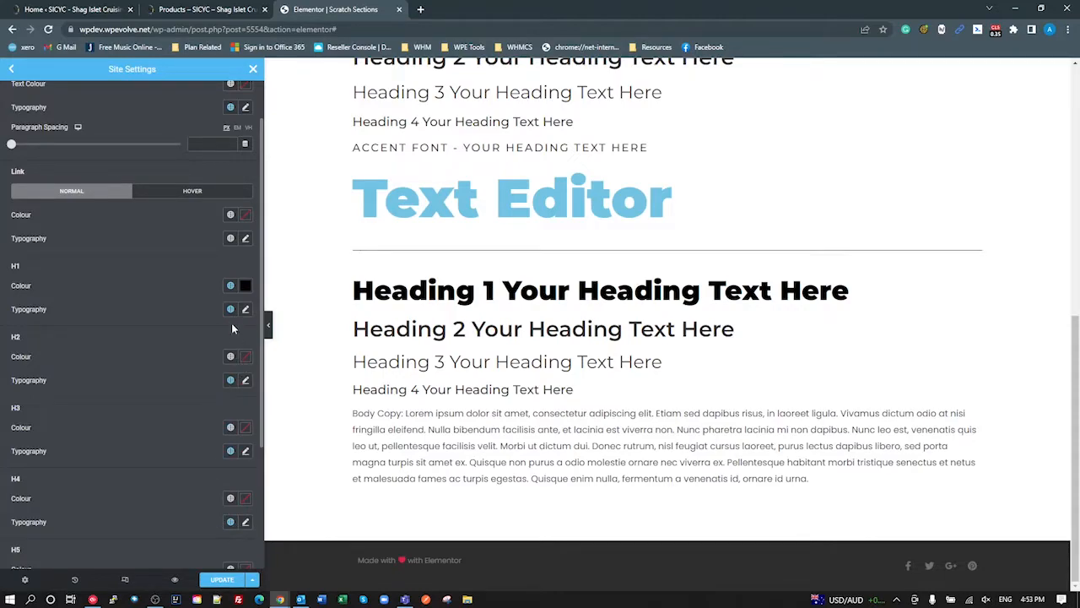
Set the H1 custom font's size to 2.7 rem in the global fonts
{"action": "left_click", "coordinate": [10, 70]}
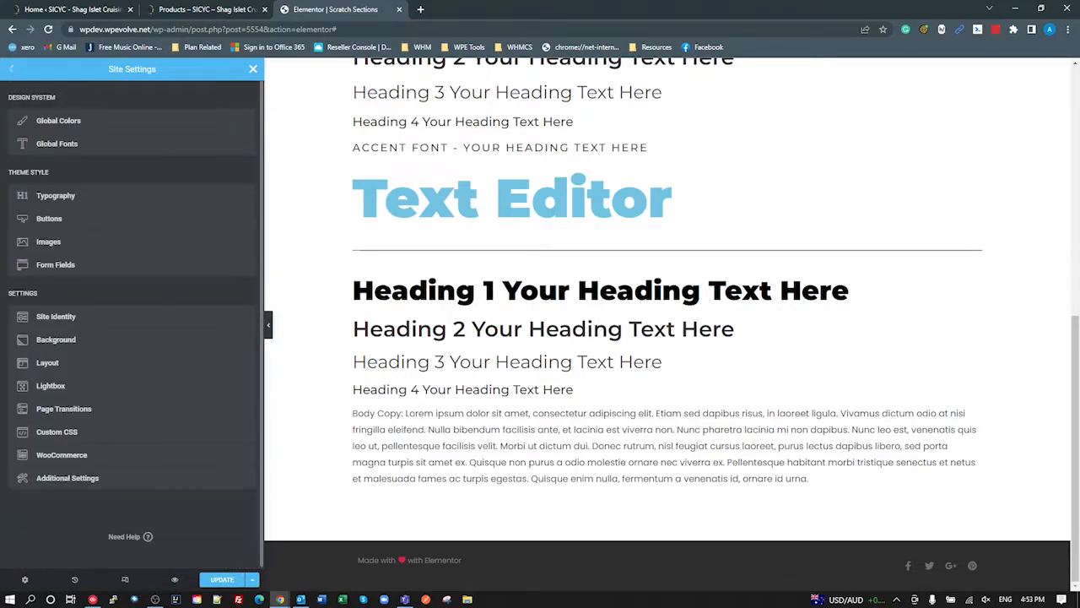
{"action": "left_click", "coordinate": [71, 144]}
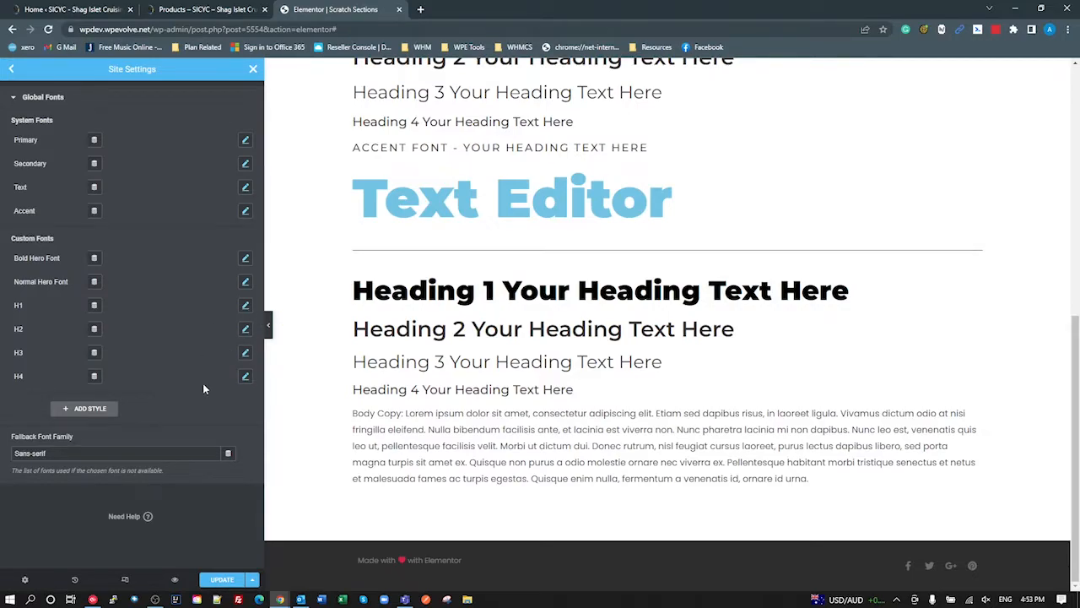
{"action": "left_click", "coordinate": [245, 306]}
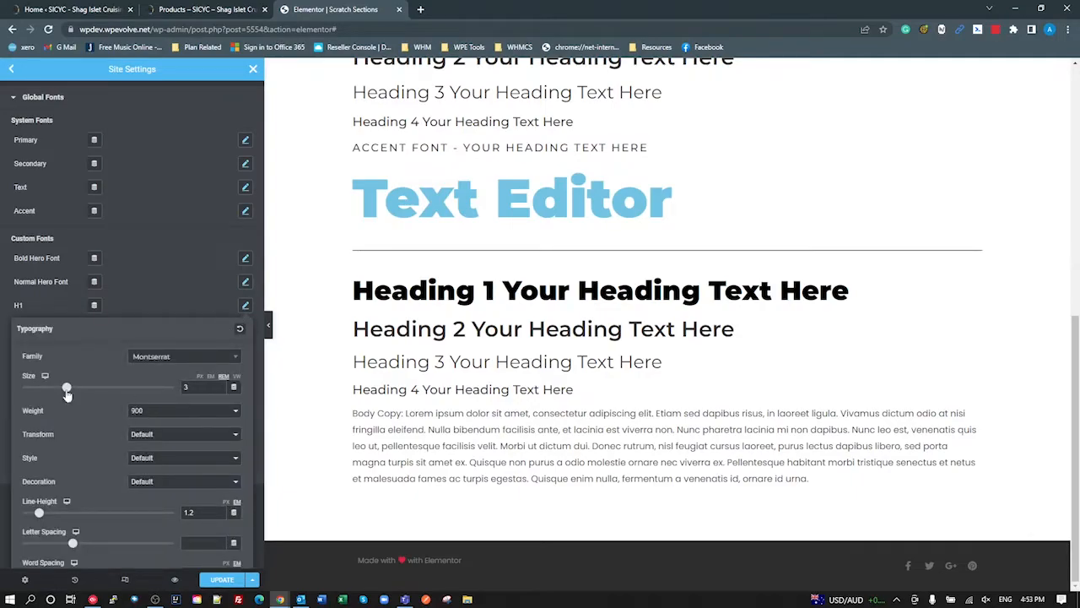
{"action": "mouse_move", "coordinate": [66, 390]}
{"action": "left_mouse_down"}
{"action": "mouse_move", "coordinate": [69, 403]}
{"action": "mouse_move", "coordinate": [60, 398]}
{"action": "left_mouse_up"}
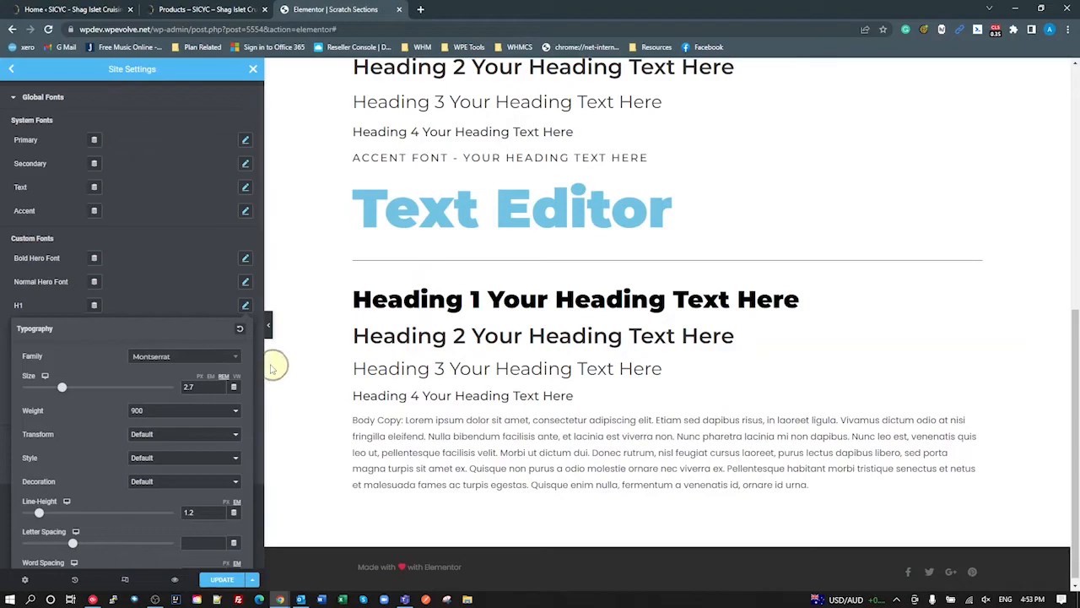
{"action": "left_click", "coordinate": [177, 284]}
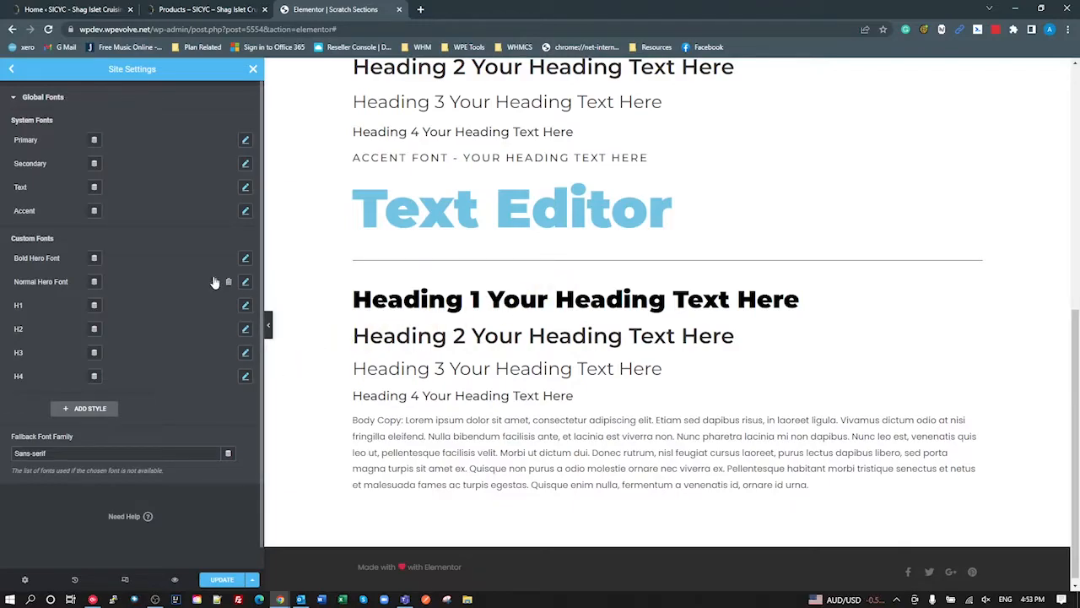
Inspect the H1 custom font's full typography settings, down to its letter and word spacing
{"action": "left_click", "coordinate": [245, 305]}
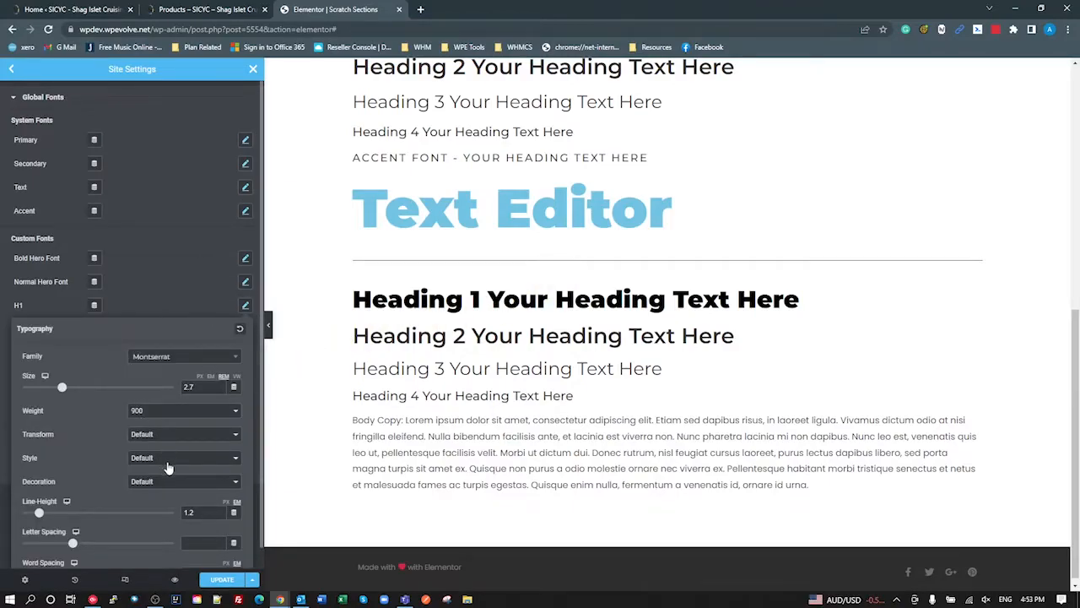
{"action": "scroll", "coordinate": [163, 495], "scroll_direction": "down", "scroll_amount": 1}
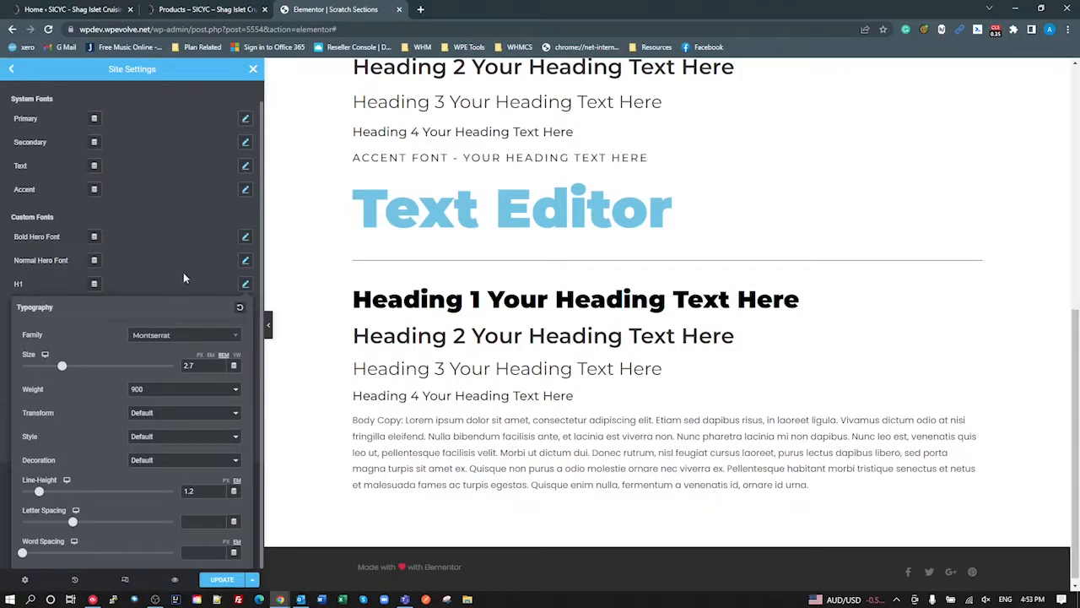
{"action": "left_click", "coordinate": [101, 219]}
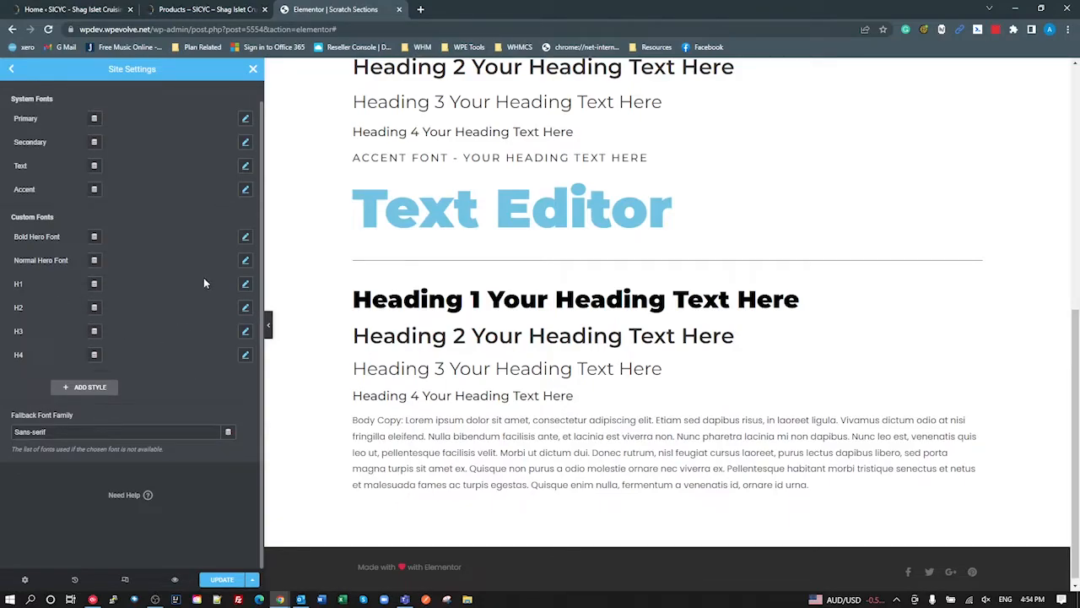
Delete the H1, H4 and H3 custom global fonts, save the site settings and return to the editor
{"action": "left_click", "coordinate": [225, 284]}
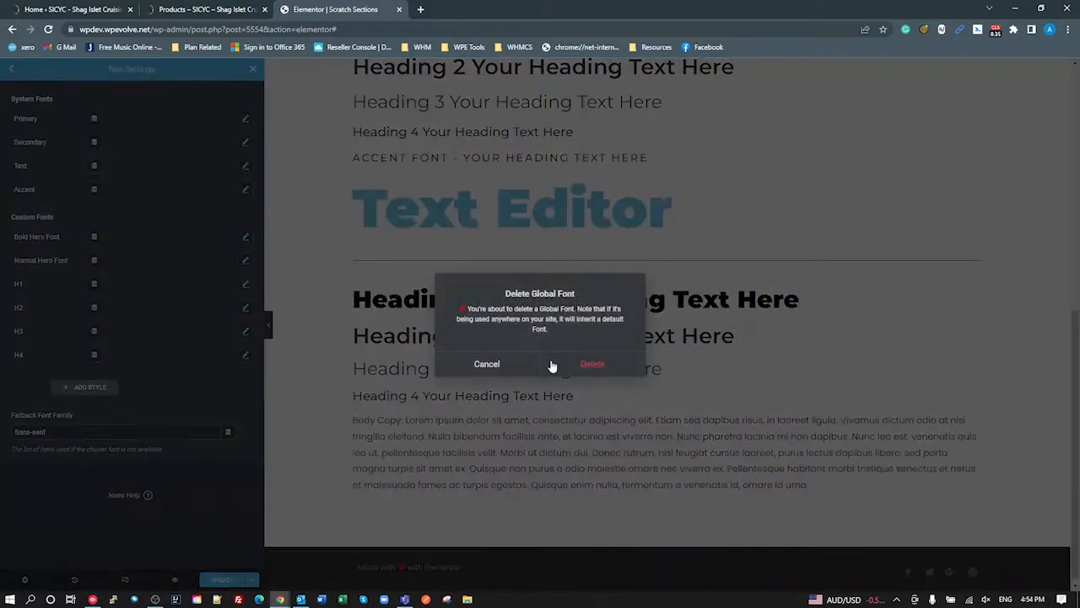
{"action": "left_click", "coordinate": [590, 370]}
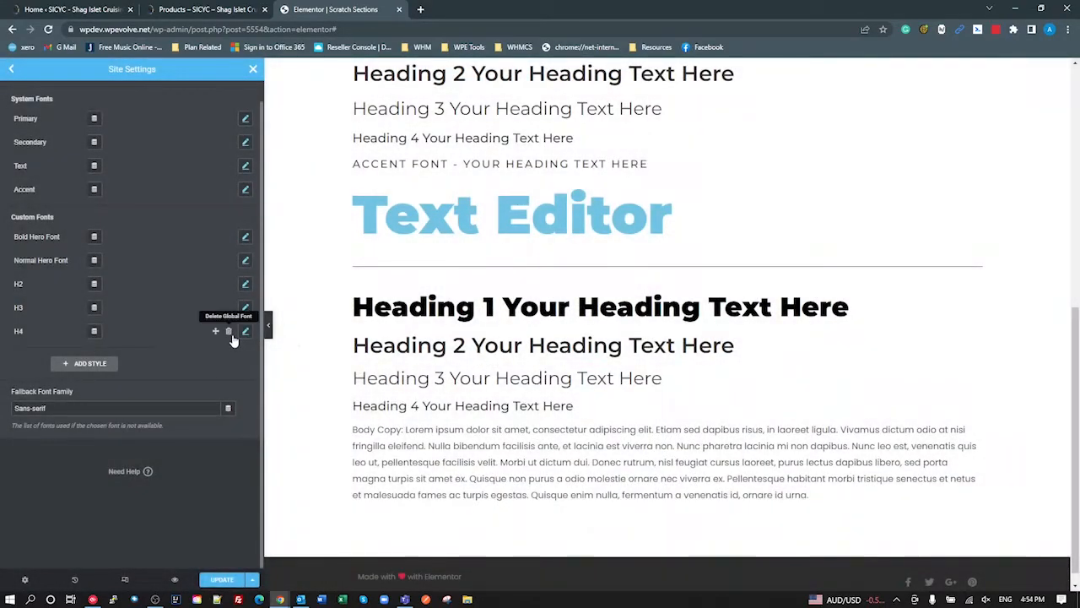
{"action": "left_click", "coordinate": [230, 333]}
{"action": "left_click", "coordinate": [591, 363]}
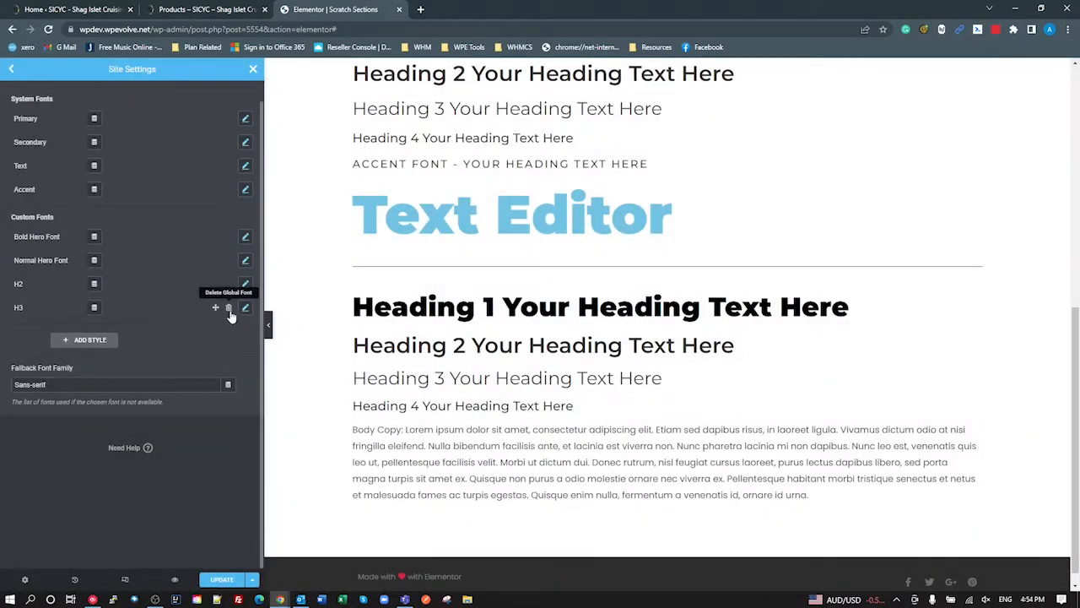
{"action": "left_click", "coordinate": [228, 309]}
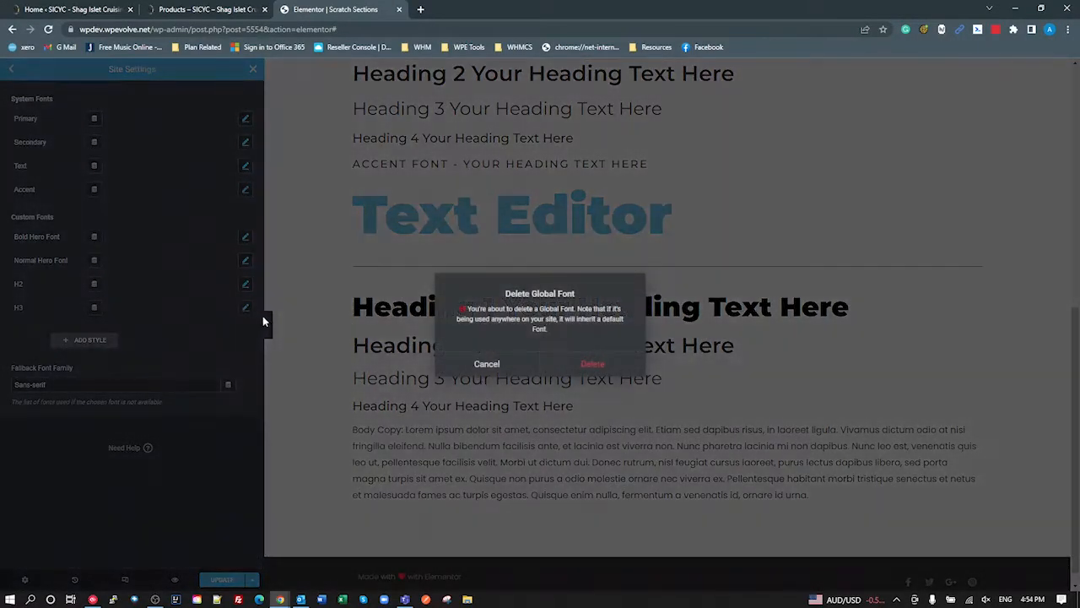
{"action": "left_click", "coordinate": [594, 365]}
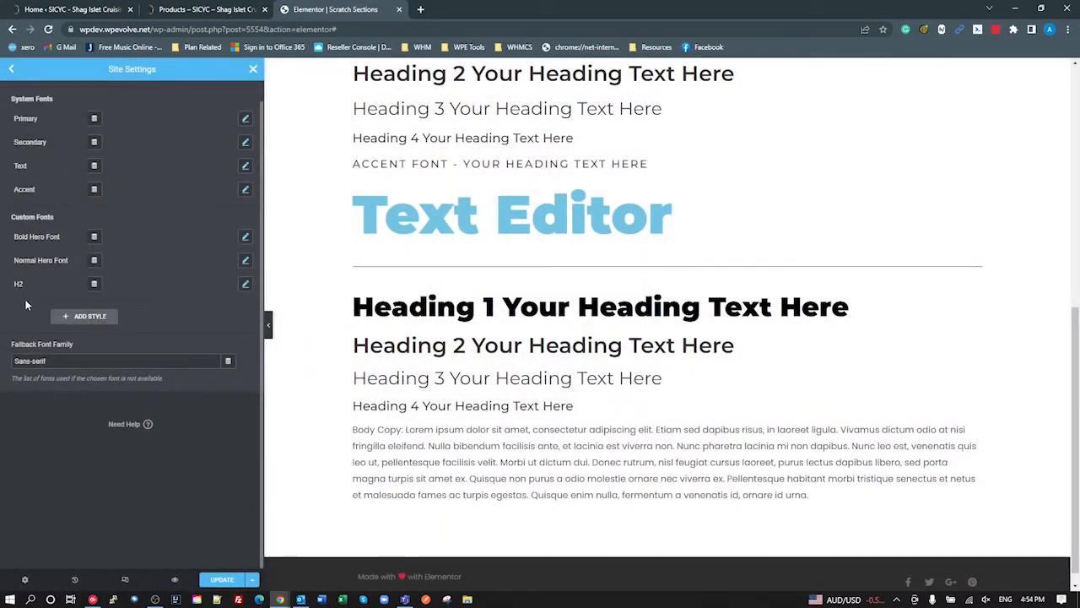
{"action": "left_click", "coordinate": [222, 580]}
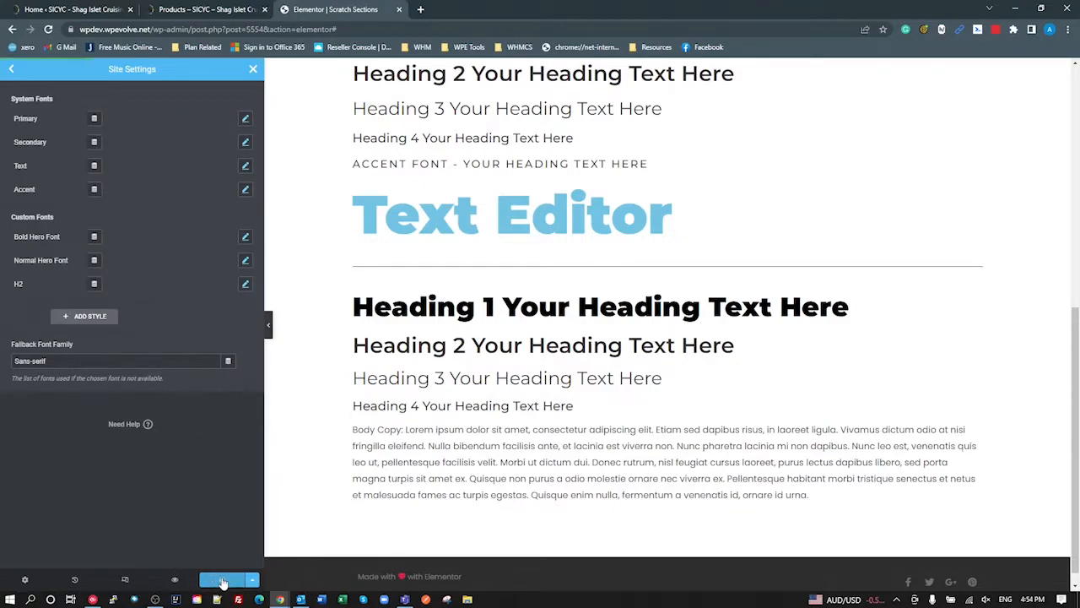
{"action": "left_click", "coordinate": [191, 551]}
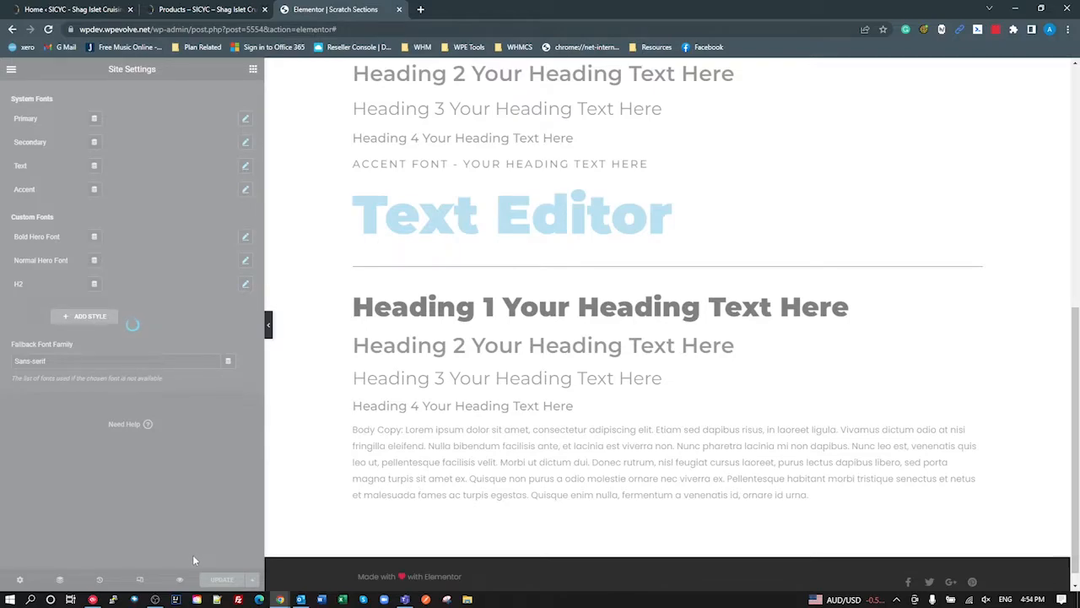
Assign the H2 global font to the typography of the Heading 4 widget
{"action": "scroll", "coordinate": [585, 479], "scroll_direction": "down", "scroll_amount": 3}
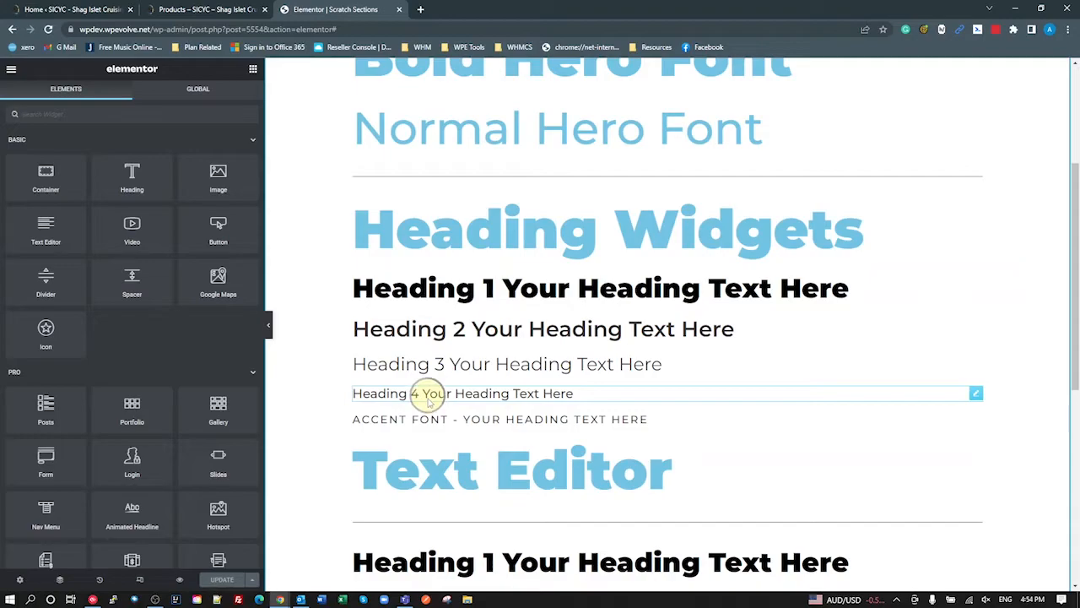
{"action": "left_click", "coordinate": [428, 394]}
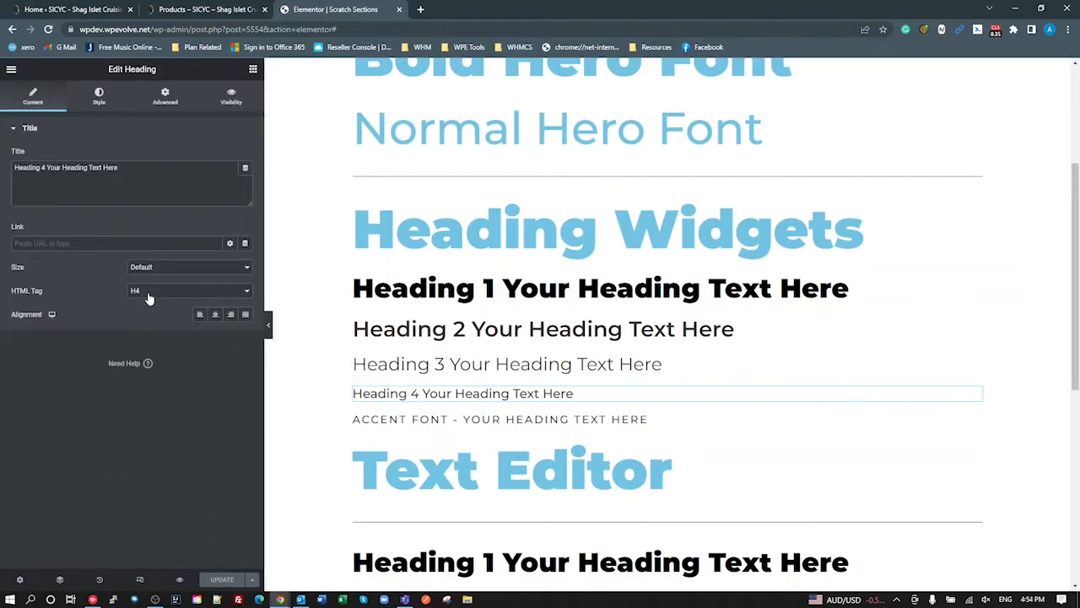
{"action": "left_click", "coordinate": [98, 99]}
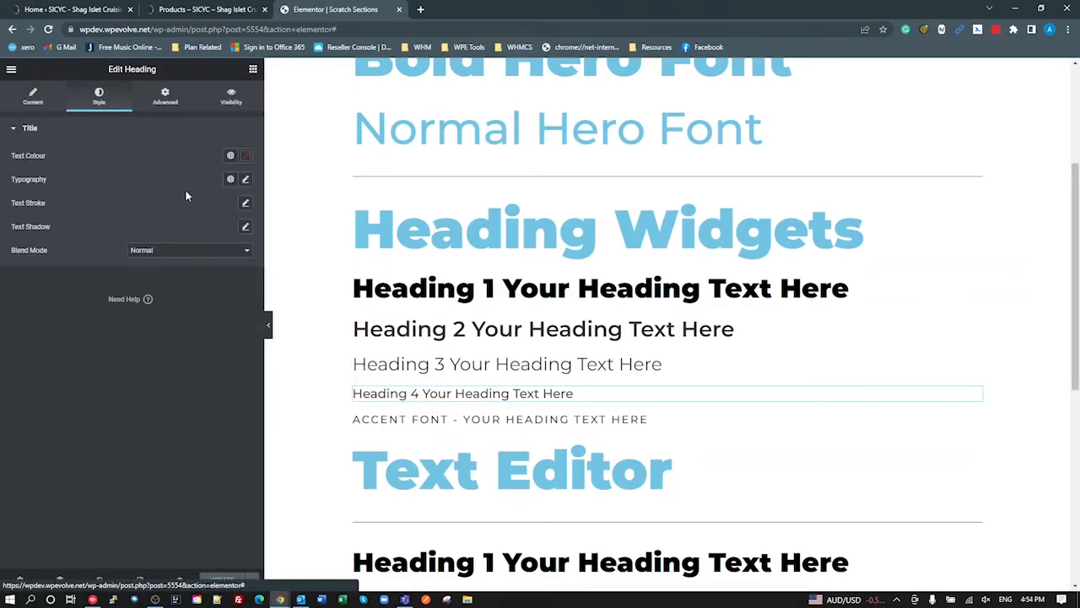
{"action": "left_click", "coordinate": [230, 179]}
{"action": "scroll", "coordinate": [178, 304], "scroll_direction": "down", "scroll_amount": 3}
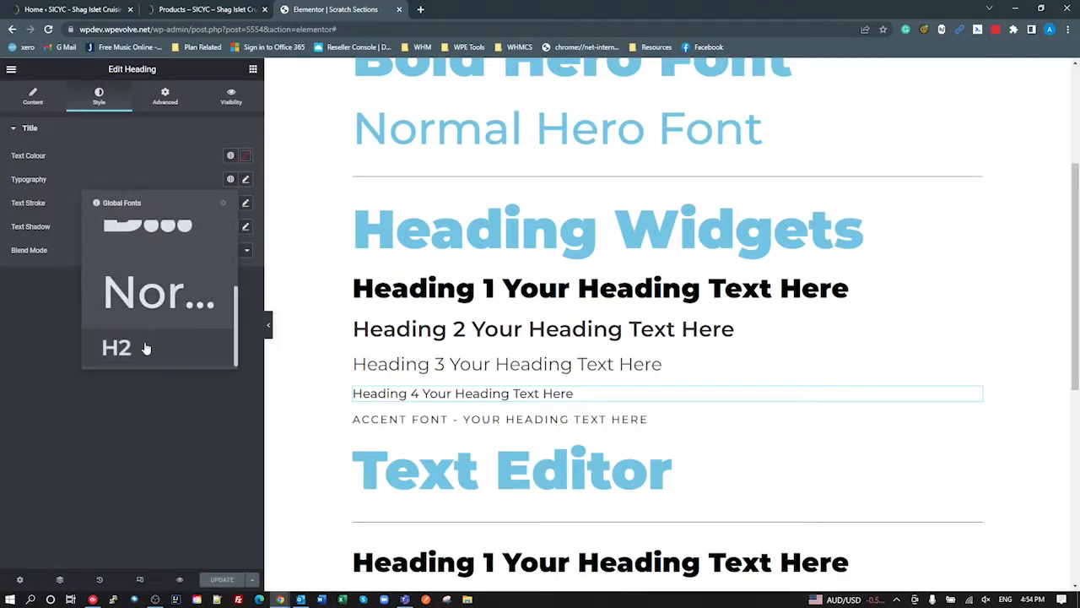
{"action": "left_click", "coordinate": [144, 346]}
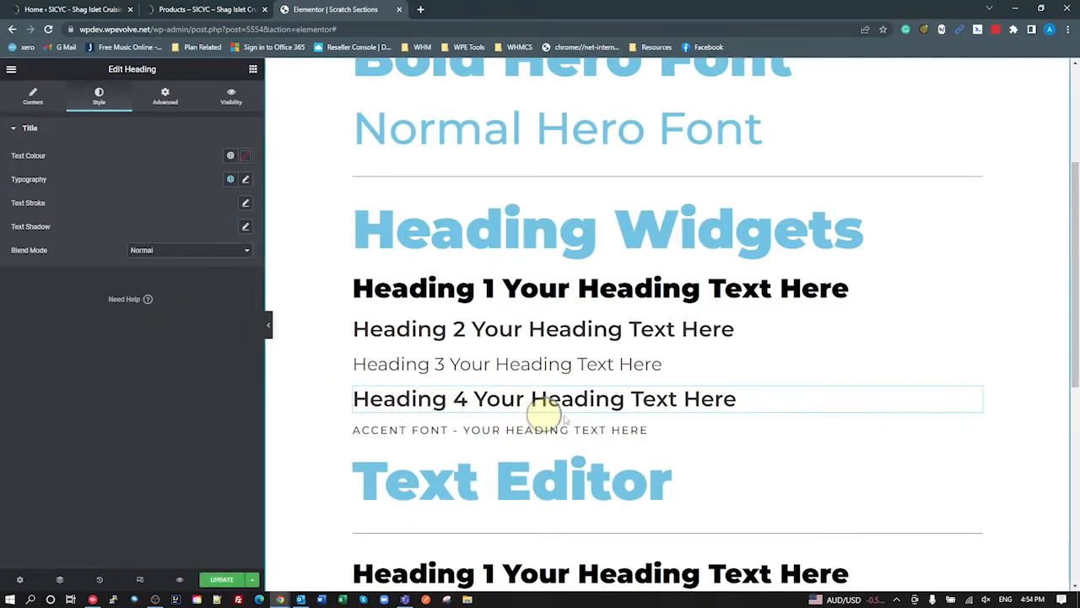
Check the Heading 4 widget's content settings and reset its typography to the default
{"action": "left_click", "coordinate": [33, 98]}
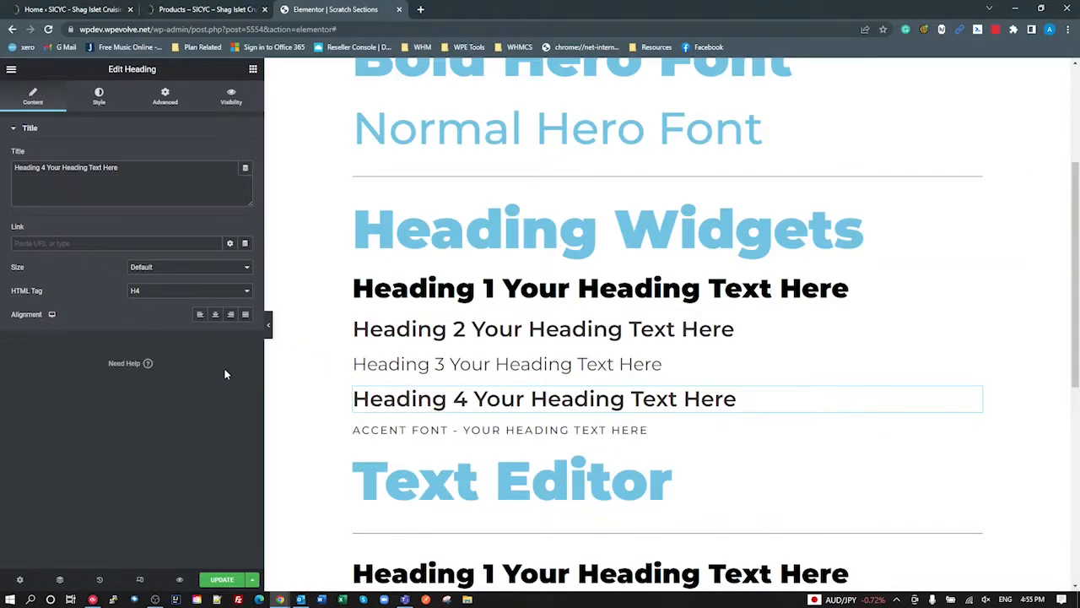
{"action": "left_click", "coordinate": [98, 96]}
{"action": "left_click", "coordinate": [245, 179]}
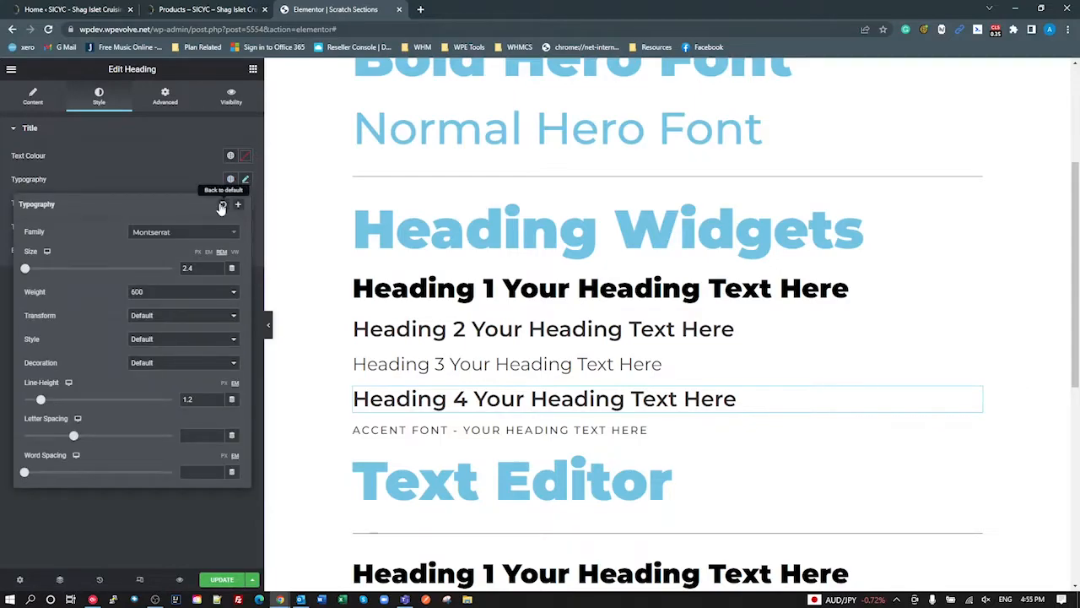
{"action": "left_click", "coordinate": [221, 203]}
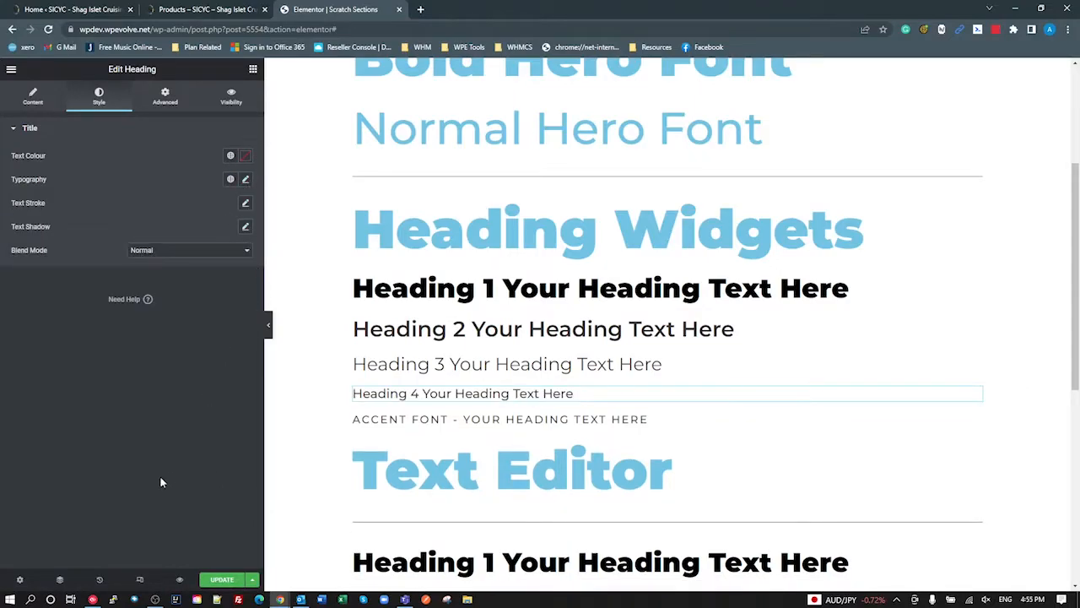
Delete the H2 custom global font, save the site settings and return to the editor
{"action": "left_click", "coordinate": [11, 69]}
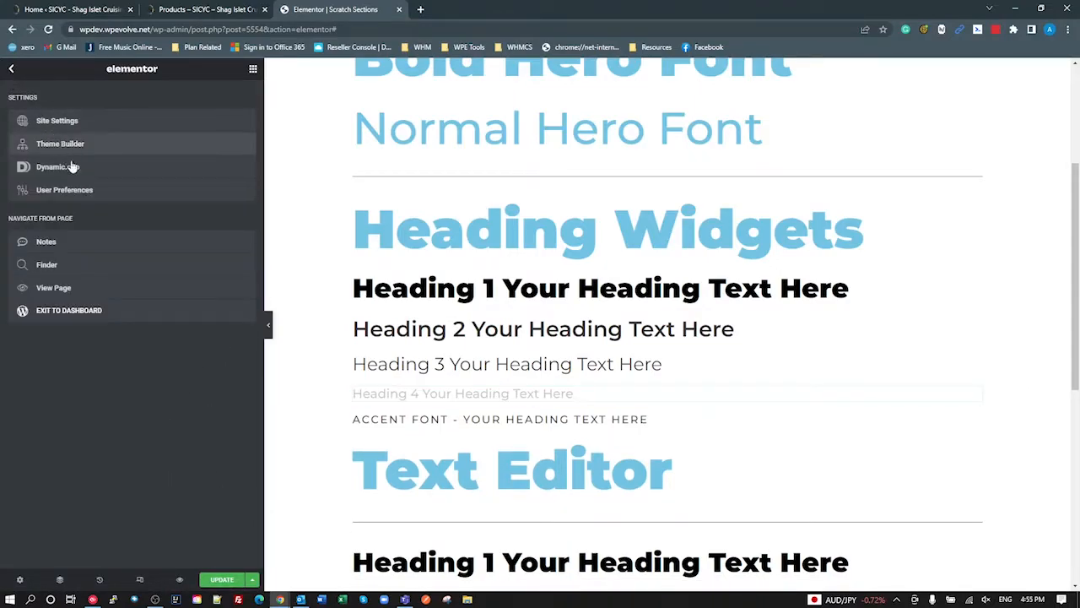
{"action": "left_click", "coordinate": [56, 124]}
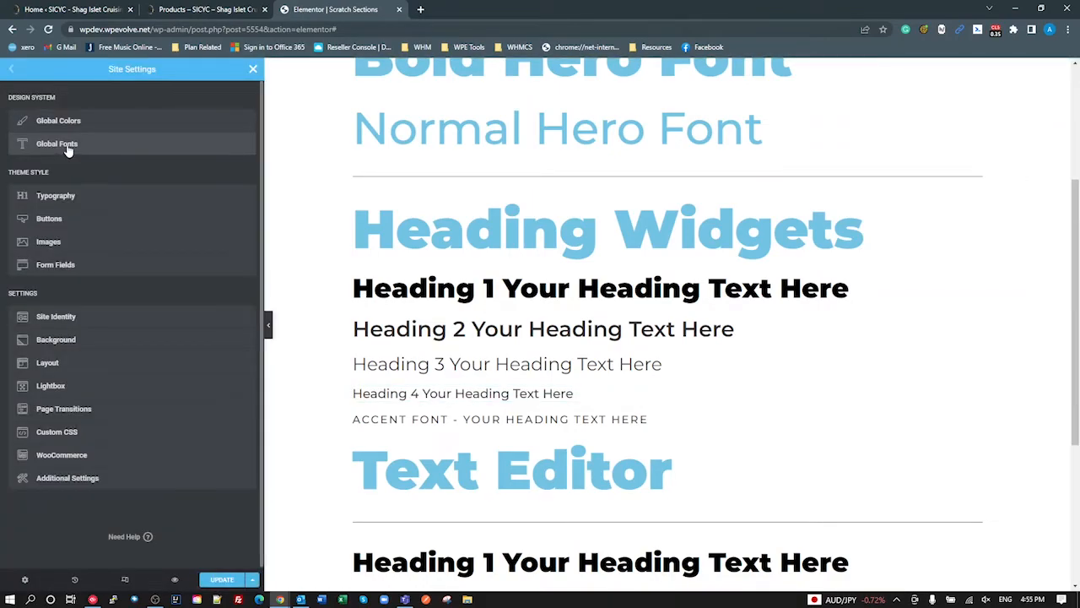
{"action": "left_click", "coordinate": [68, 148]}
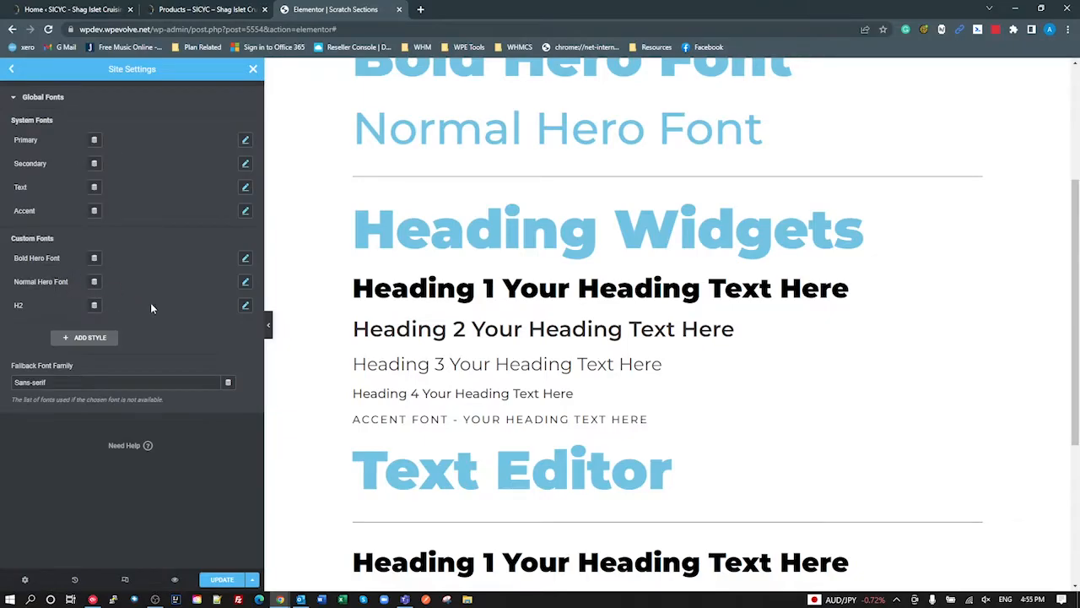
{"action": "left_click", "coordinate": [227, 307]}
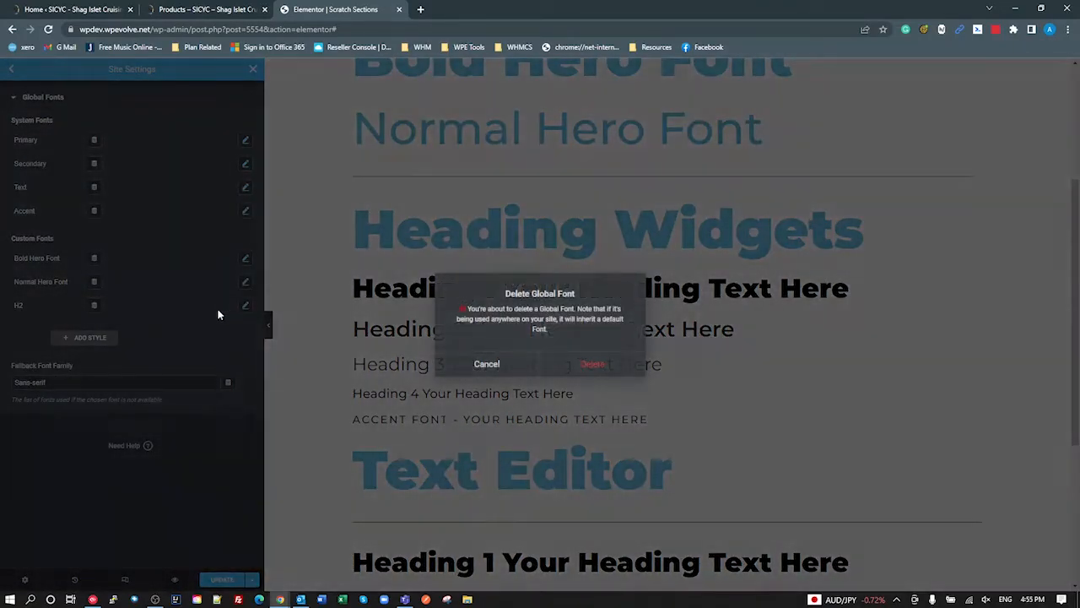
{"action": "left_click", "coordinate": [601, 368]}
{"action": "left_click", "coordinate": [241, 580]}
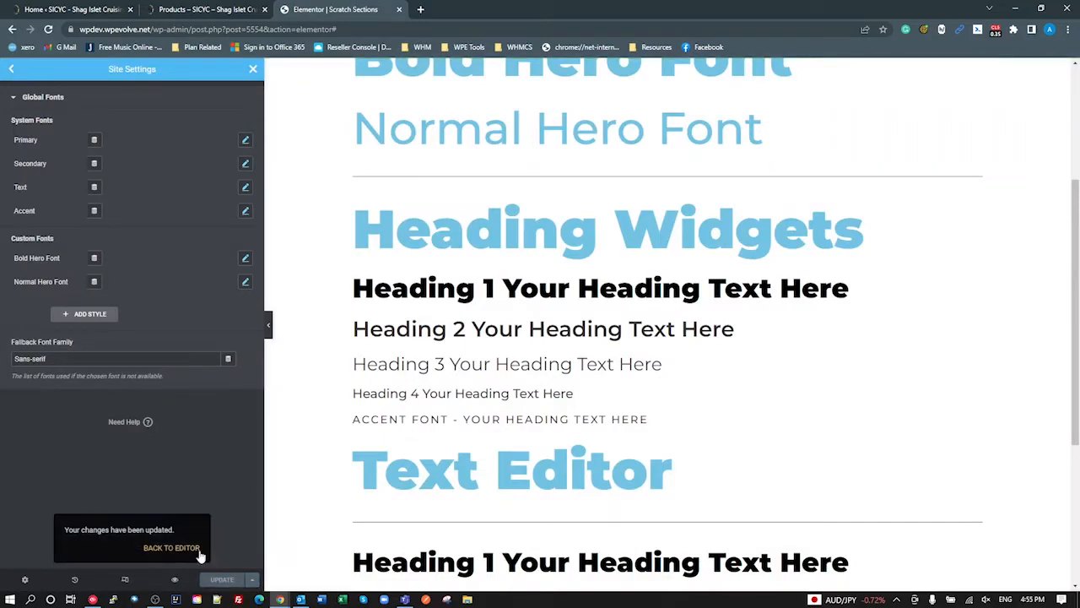
{"action": "left_click", "coordinate": [171, 548]}
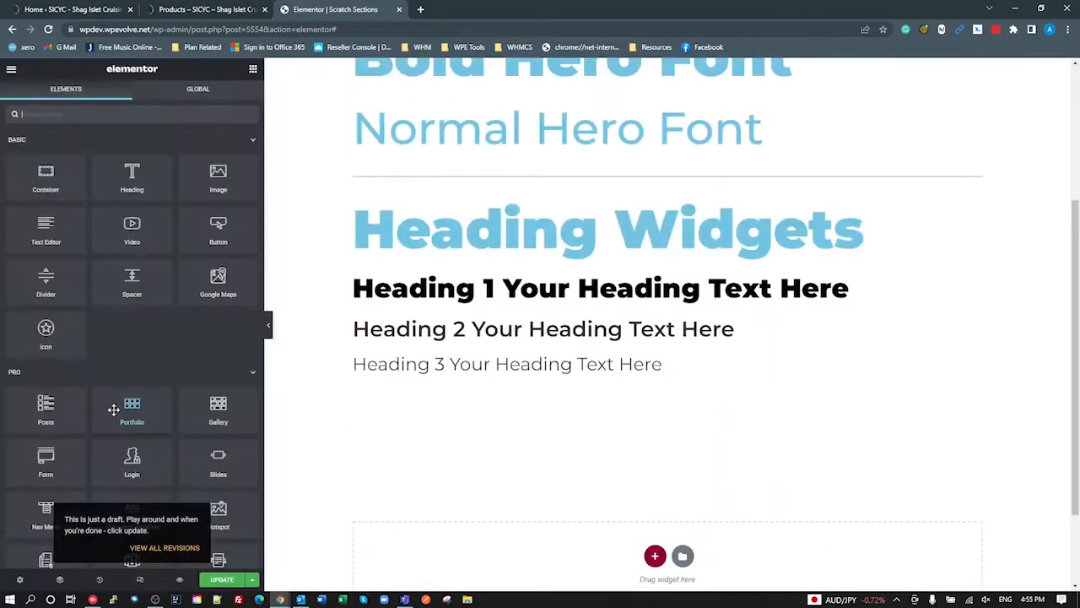
Review the global font choices for the H1 theme typography and look over the list of system and custom global fonts
{"action": "left_click", "coordinate": [11, 71]}
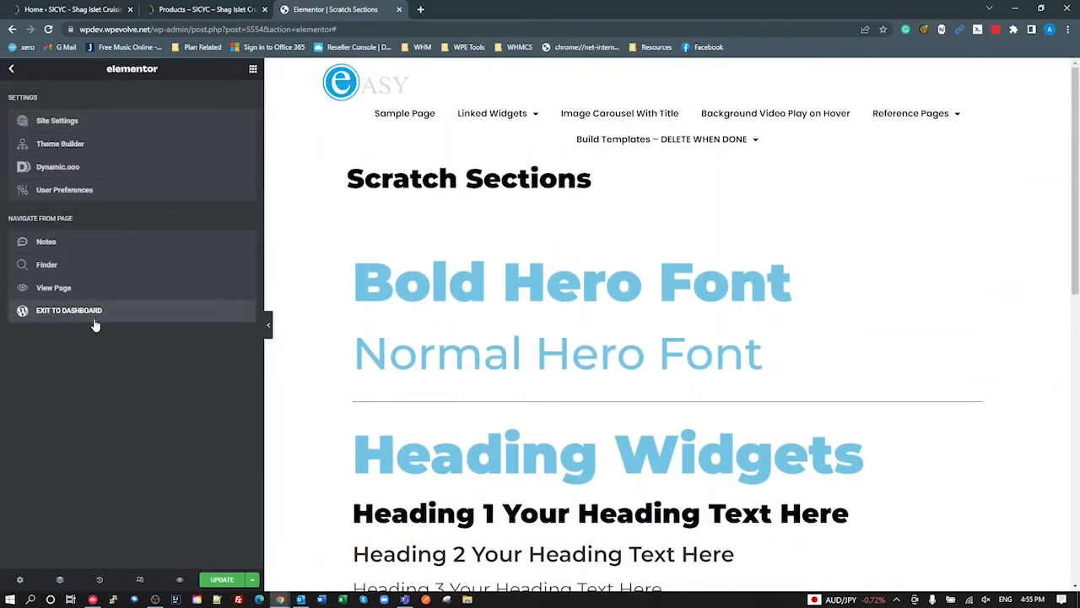
{"action": "left_click", "coordinate": [59, 120]}
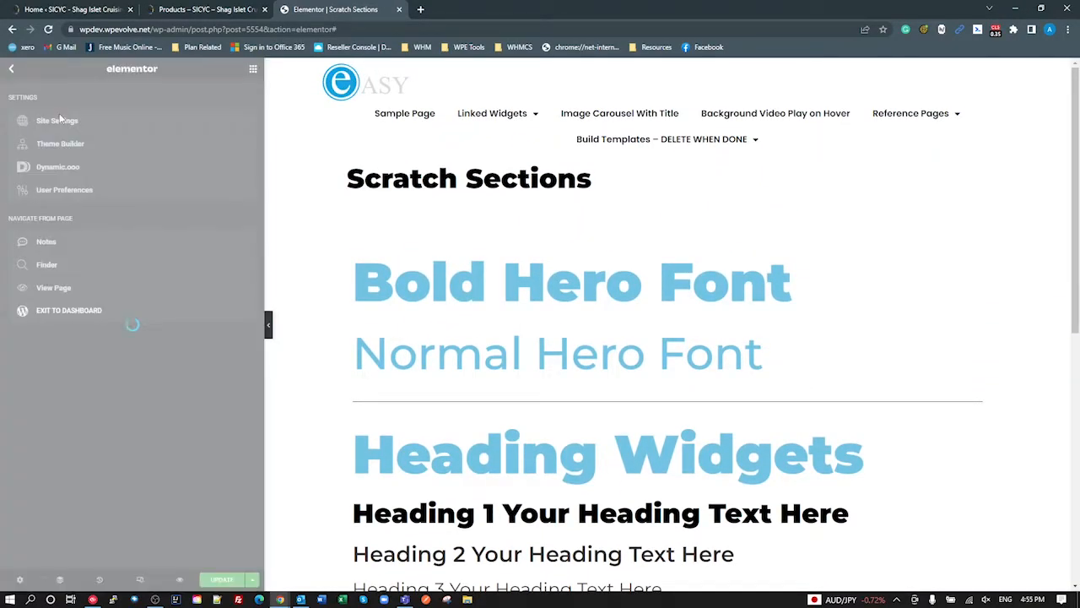
{"action": "left_click", "coordinate": [60, 197]}
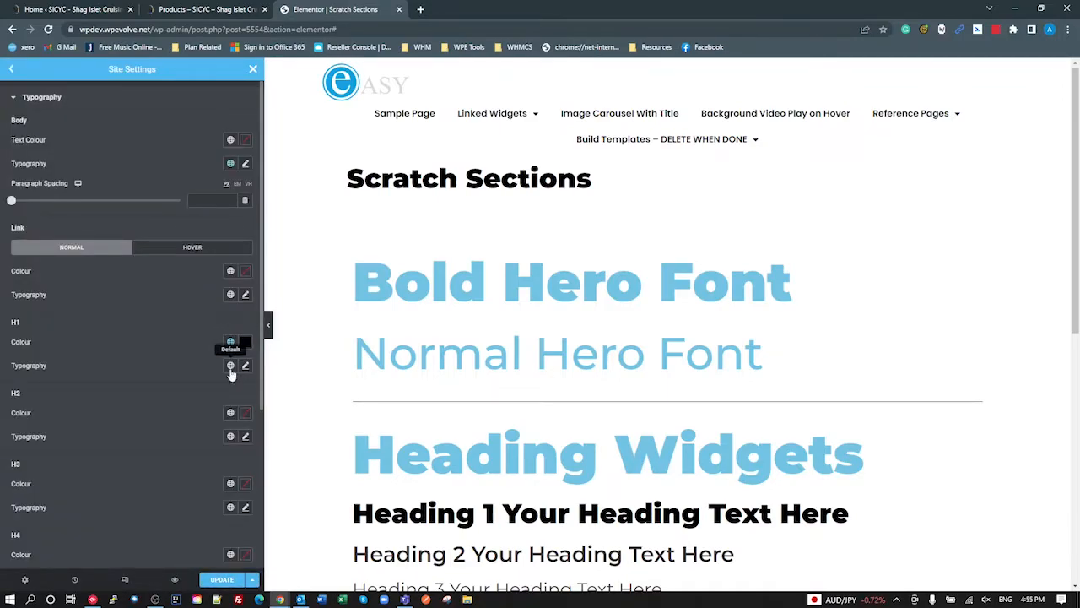
{"action": "left_click", "coordinate": [231, 365]}
{"action": "scroll", "coordinate": [167, 496], "scroll_direction": "down", "scroll_amount": 2}
{"action": "scroll", "coordinate": [167, 496], "scroll_direction": "up", "scroll_amount": 1}
{"action": "scroll", "coordinate": [165, 496], "scroll_direction": "up", "scroll_amount": 1}
{"action": "scroll", "coordinate": [164, 494], "scroll_direction": "down", "scroll_amount": 2}
{"action": "scroll", "coordinate": [164, 495], "scroll_direction": "up", "scroll_amount": 2}
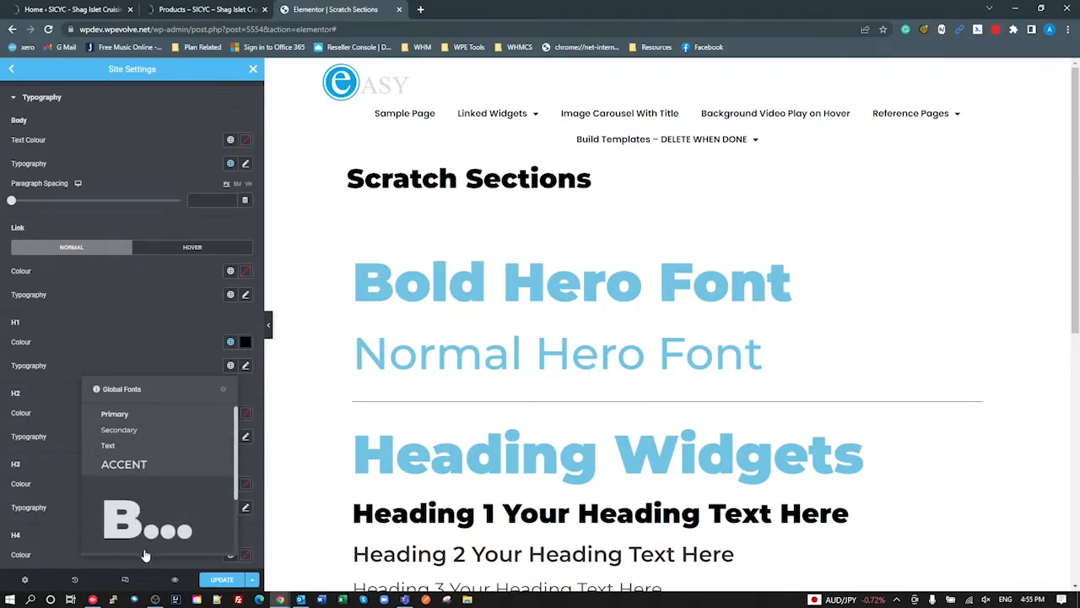
{"action": "scroll", "coordinate": [154, 528], "scroll_direction": "down", "scroll_amount": 2}
{"action": "scroll", "coordinate": [158, 525], "scroll_direction": "up", "scroll_amount": 2}
{"action": "left_click", "coordinate": [165, 333]}
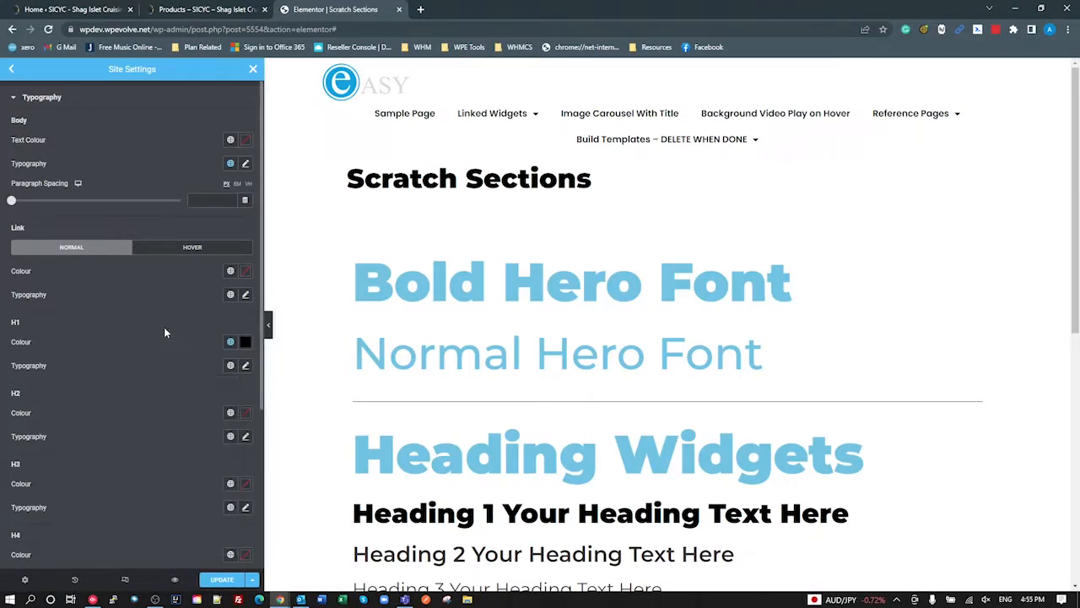
{"action": "left_click", "coordinate": [10, 68]}
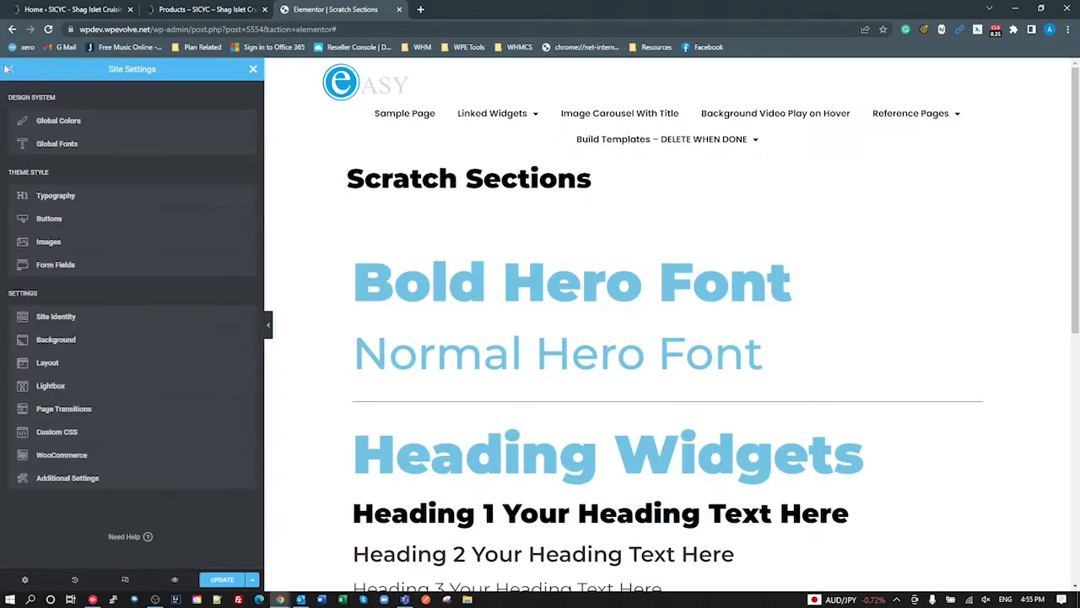
{"action": "left_click", "coordinate": [57, 144]}
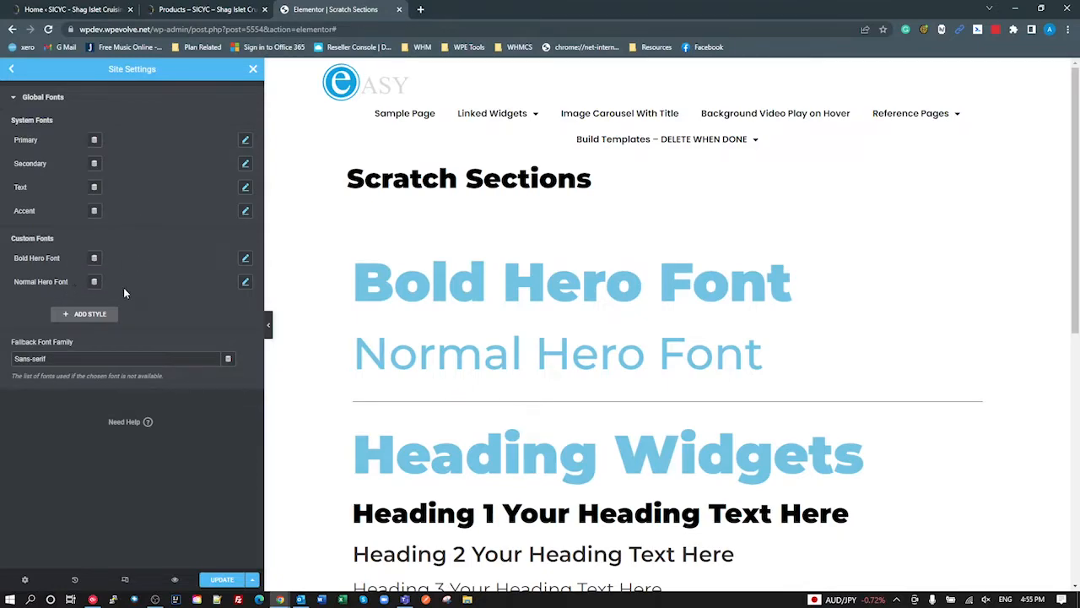
Assign the Secondary global font to the H1 heading typography in the theme style
{"action": "left_click", "coordinate": [8, 68]}
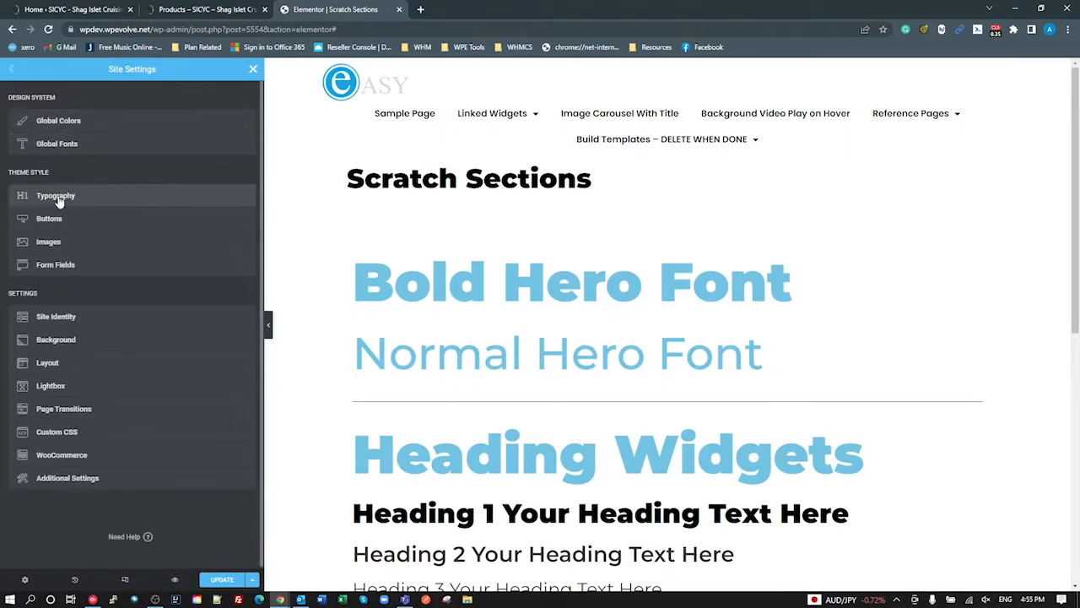
{"action": "left_click", "coordinate": [62, 202]}
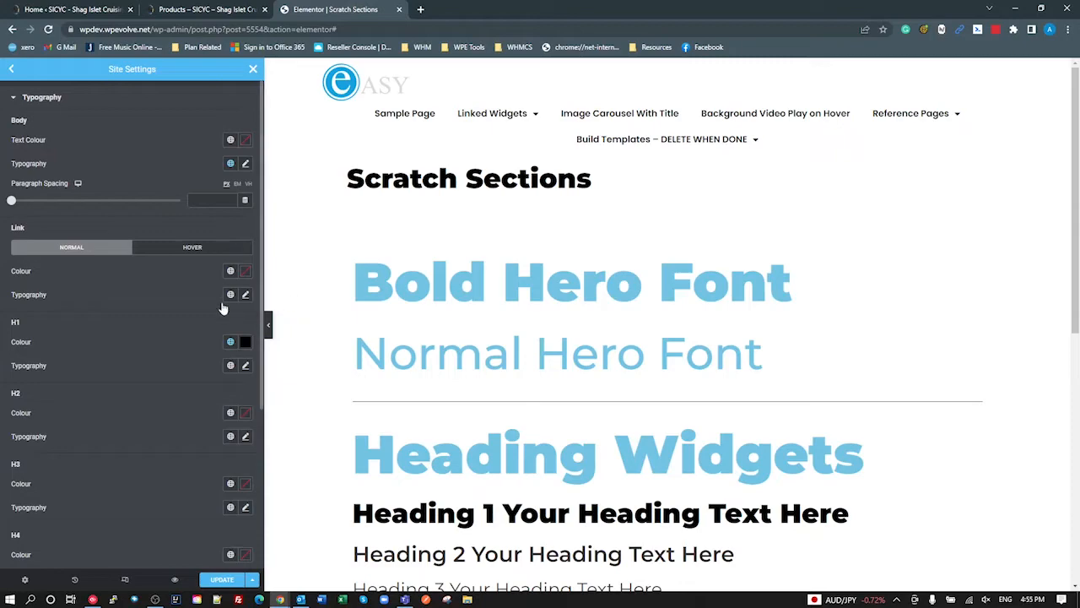
{"action": "left_click", "coordinate": [226, 367]}
{"action": "left_click", "coordinate": [140, 431]}
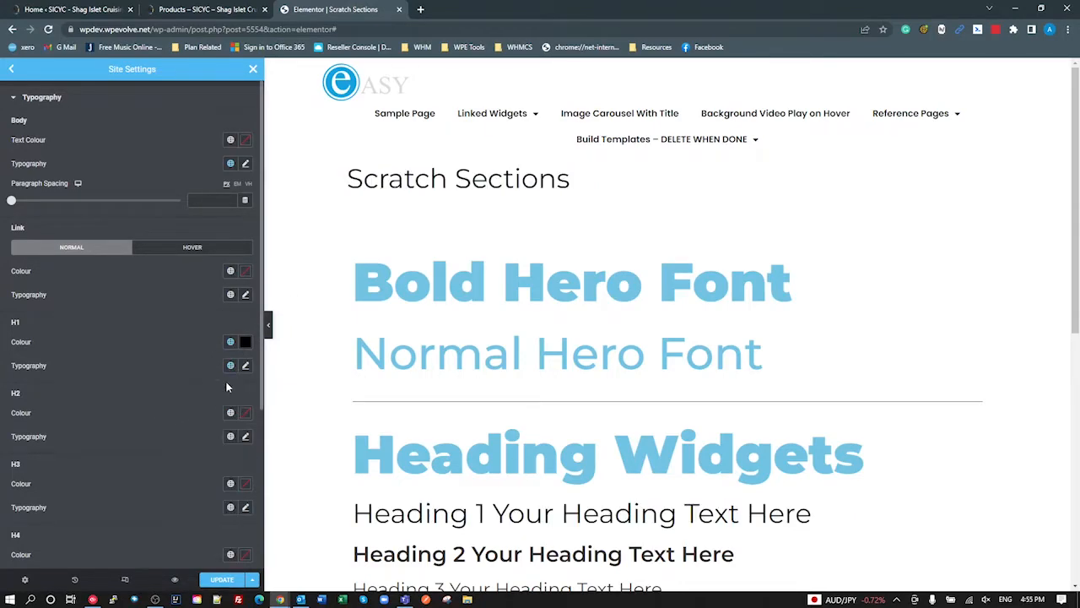
Set the H1 heading typography to a size of 3 rem and a weight of 900
{"action": "left_click", "coordinate": [246, 365]}
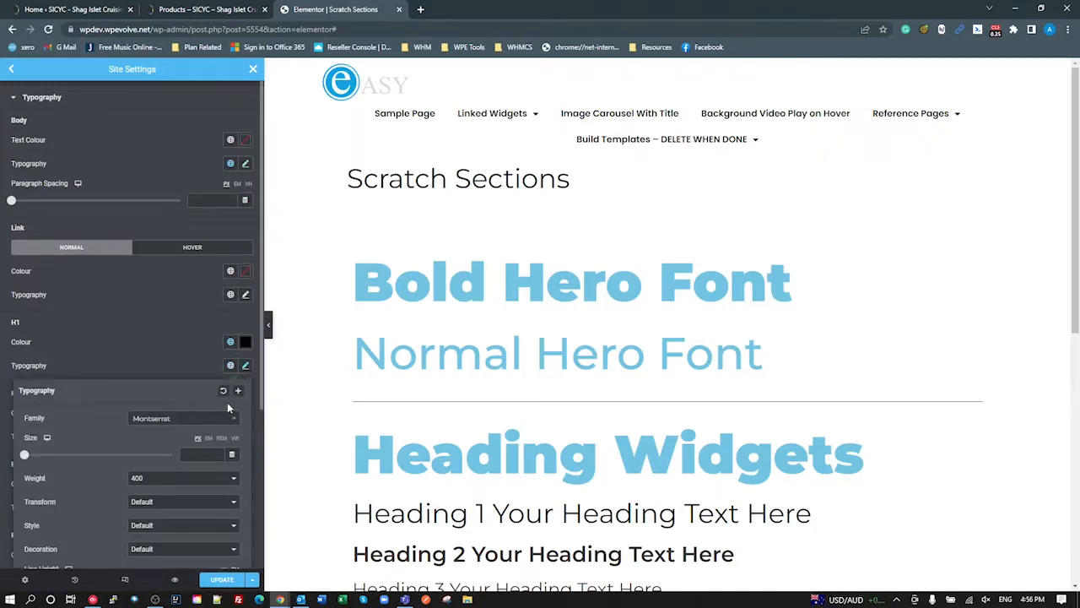
{"action": "left_click", "coordinate": [222, 438]}
{"action": "type", "text": "3"}
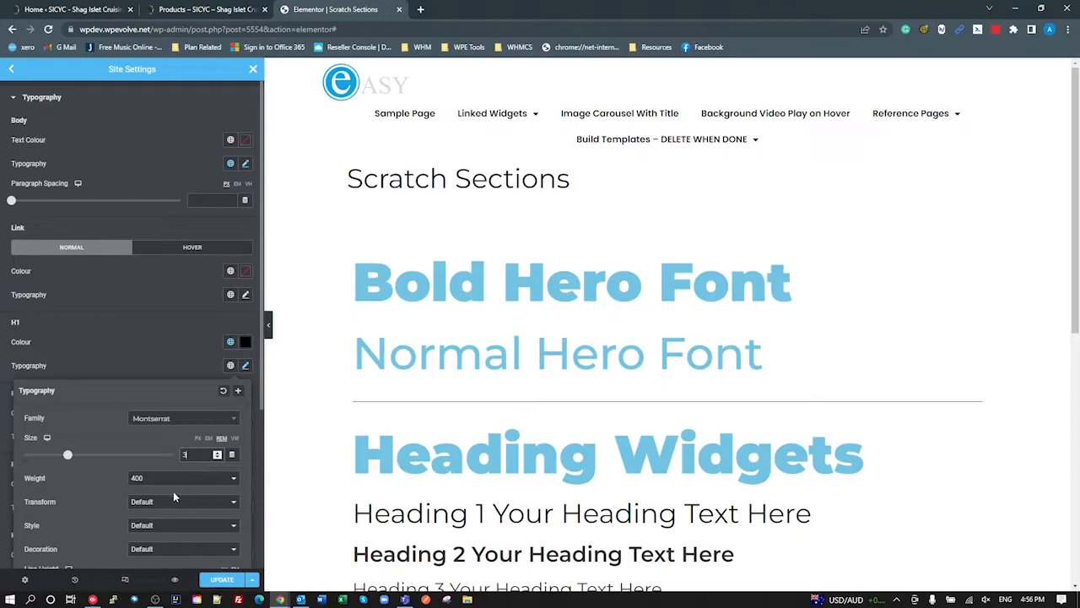
{"action": "left_click", "coordinate": [173, 478]}
{"action": "left_click", "coordinate": [166, 558]}
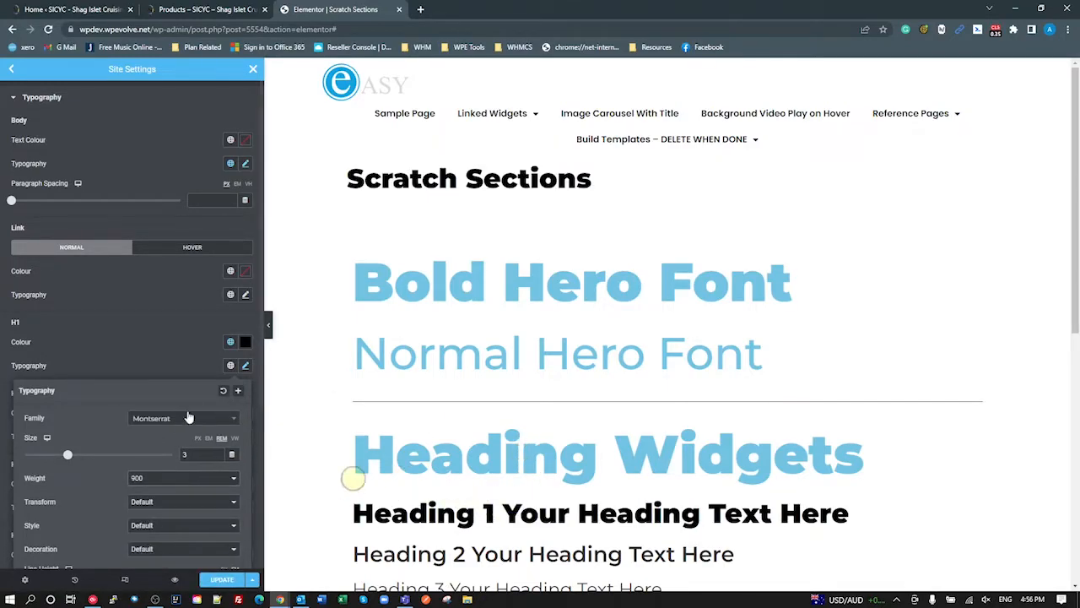
{"action": "left_click", "coordinate": [166, 346]}
{"action": "scroll", "coordinate": [234, 445], "scroll_direction": "down", "scroll_amount": 1}
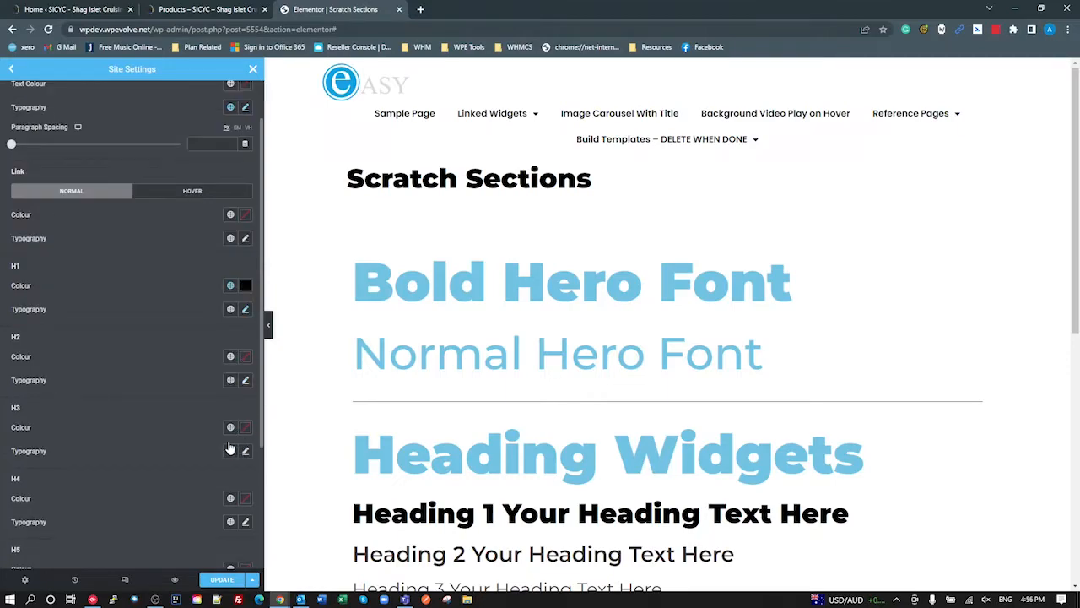
Assign the Secondary global font to the H2 heading typography and customize it with a 2.5 rem size and 1.3 em line height
{"action": "left_click", "coordinate": [230, 380]}
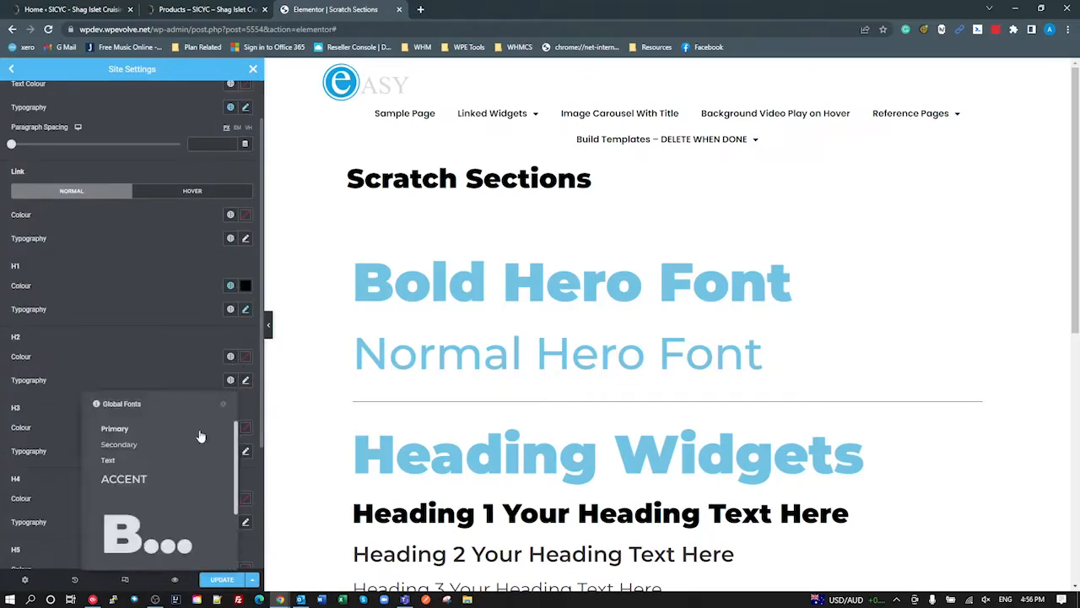
{"action": "left_click", "coordinate": [119, 444]}
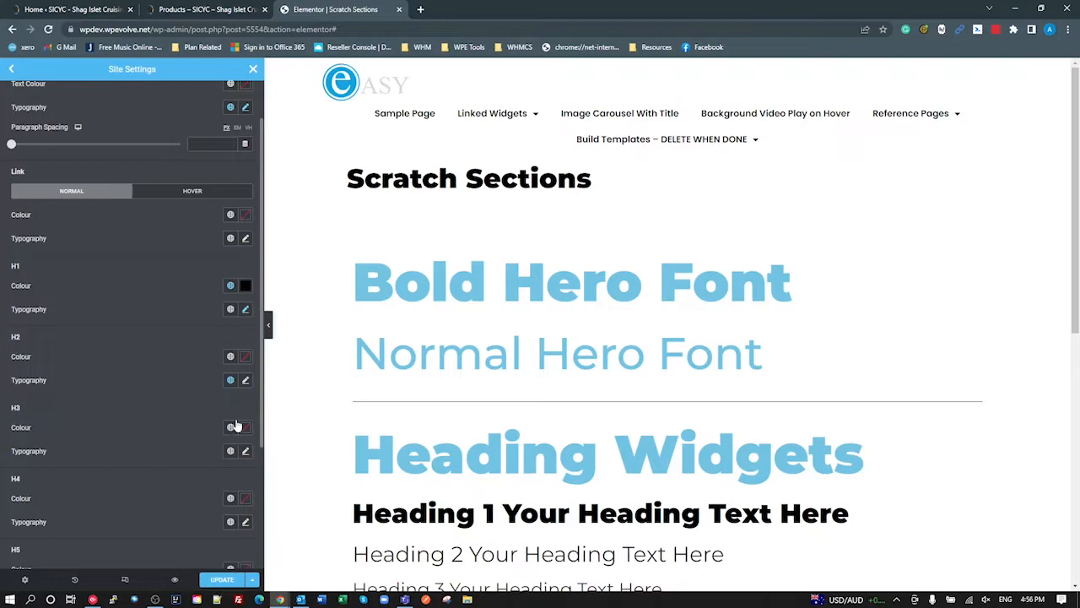
{"action": "left_click", "coordinate": [246, 381]}
{"action": "left_click", "coordinate": [247, 380]}
{"action": "left_click", "coordinate": [247, 380]}
{"action": "left_click", "coordinate": [200, 470]}
{"action": "type", "text": "2.5"}
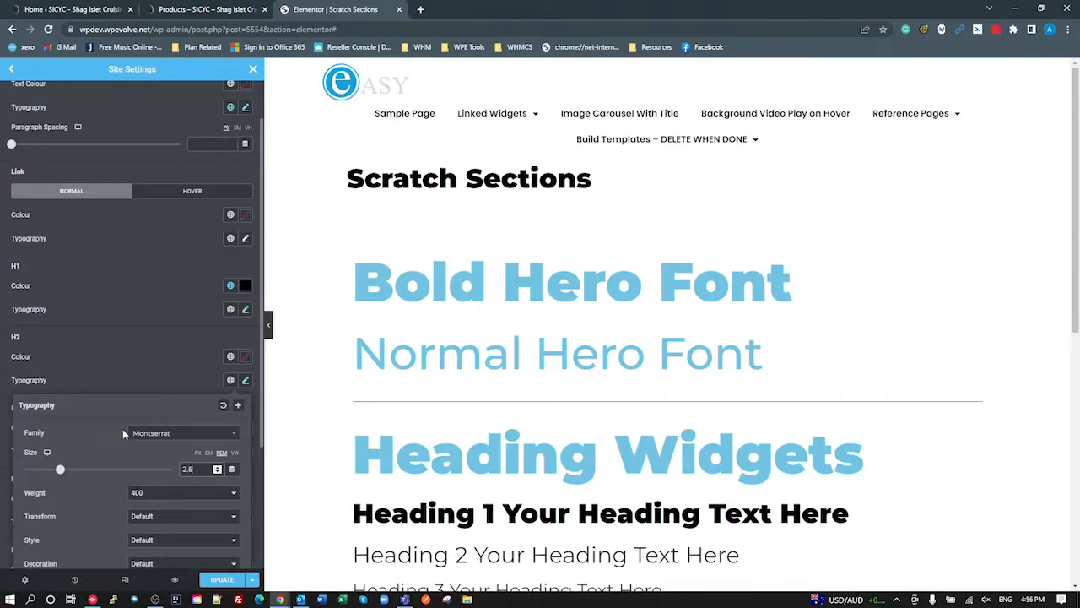
{"action": "scroll", "coordinate": [122, 429], "scroll_direction": "down", "scroll_amount": 2}
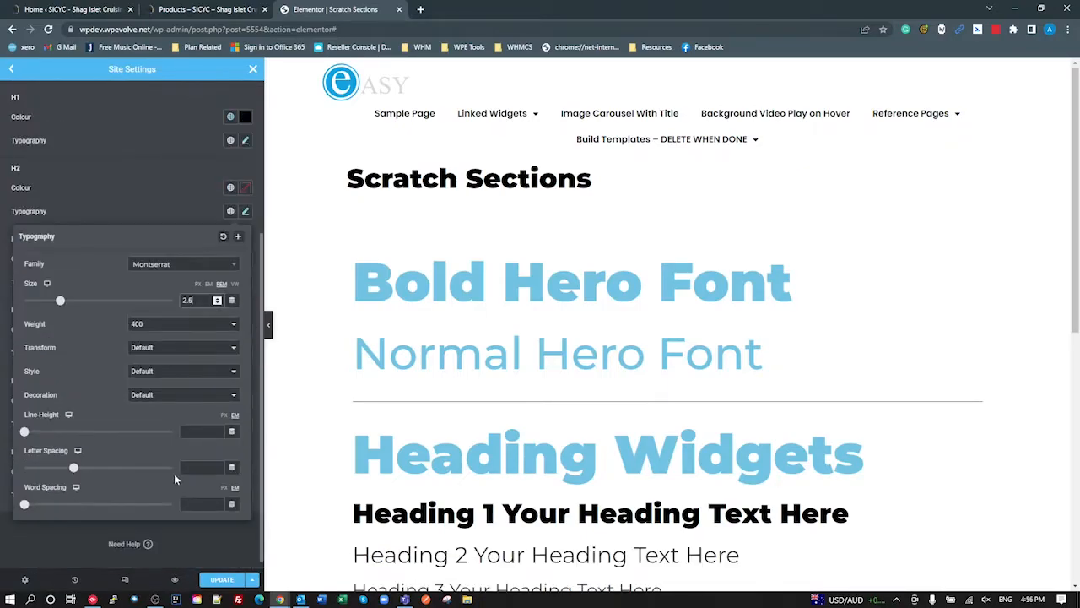
{"action": "left_click", "coordinate": [199, 431]}
{"action": "type", "text": "1.3"}
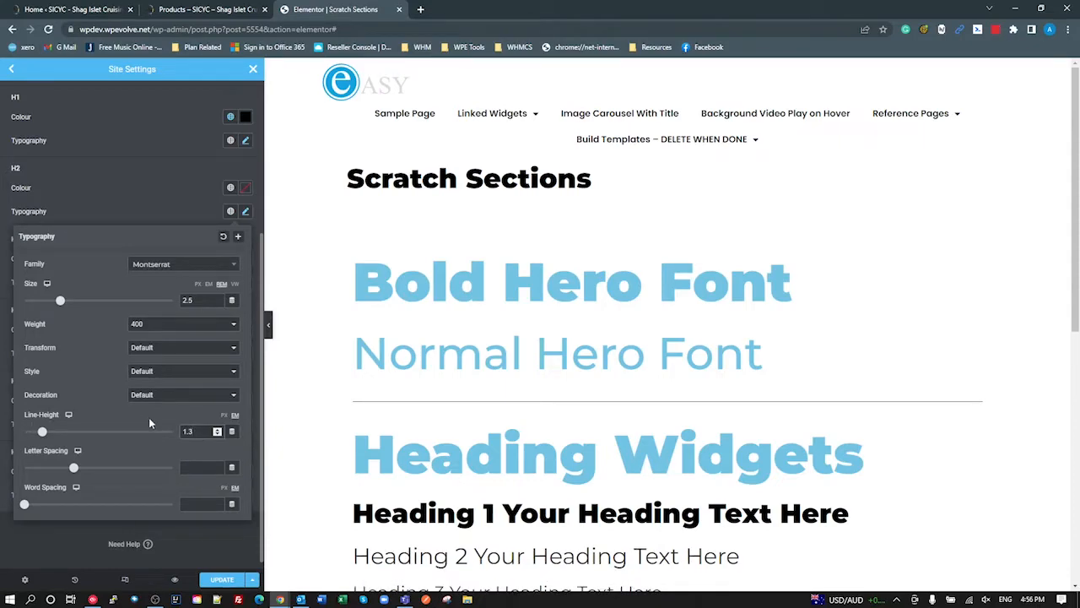
{"action": "left_click", "coordinate": [174, 200]}
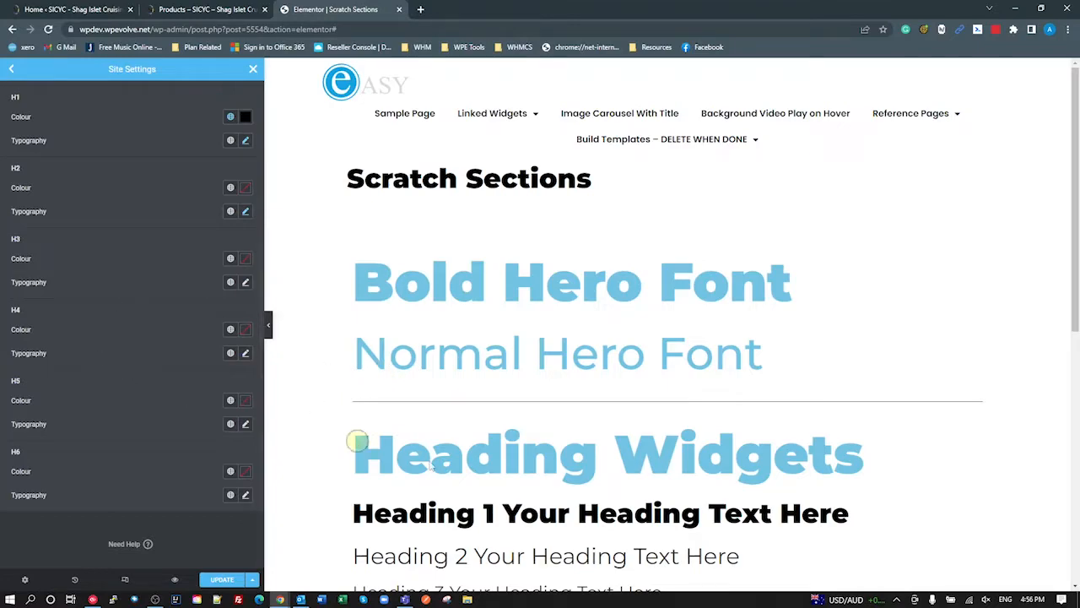
Save the heading typography changes in the site settings and return to the page editor
{"action": "scroll", "coordinate": [188, 265], "scroll_direction": "up", "scroll_amount": 3}
{"action": "scroll", "coordinate": [190, 357], "scroll_direction": "down", "scroll_amount": 3}
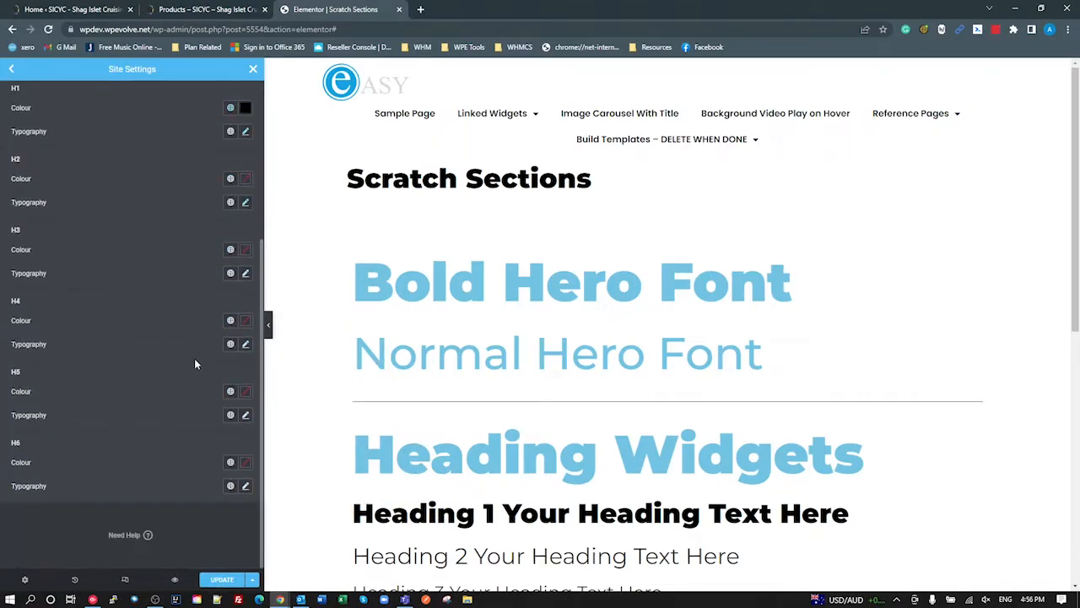
{"action": "scroll", "coordinate": [195, 364], "scroll_direction": "up", "scroll_amount": 3}
{"action": "left_click", "coordinate": [223, 580]}
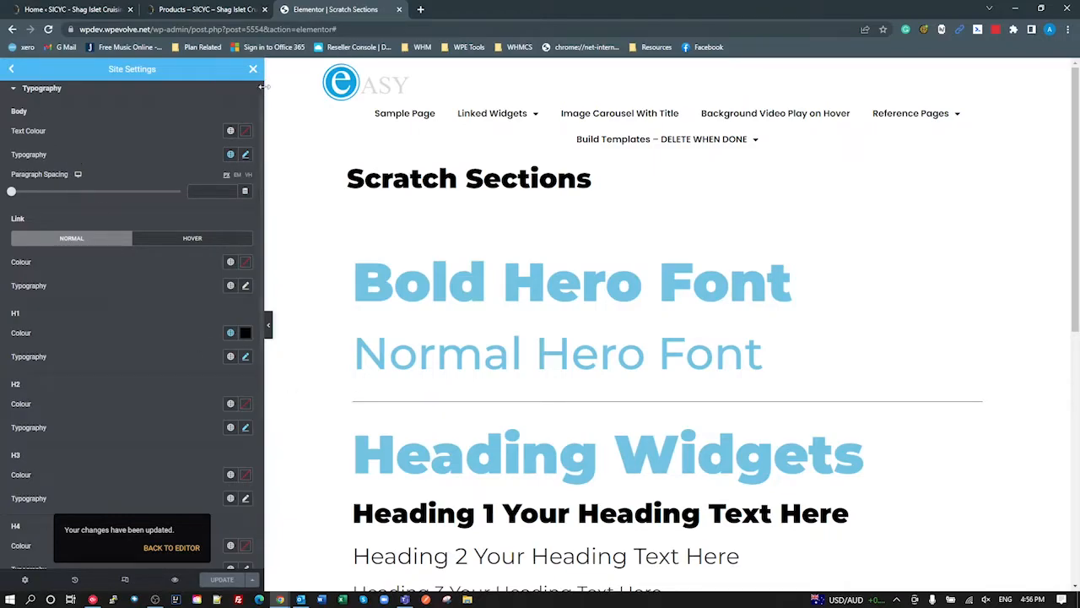
{"action": "left_click", "coordinate": [177, 548]}
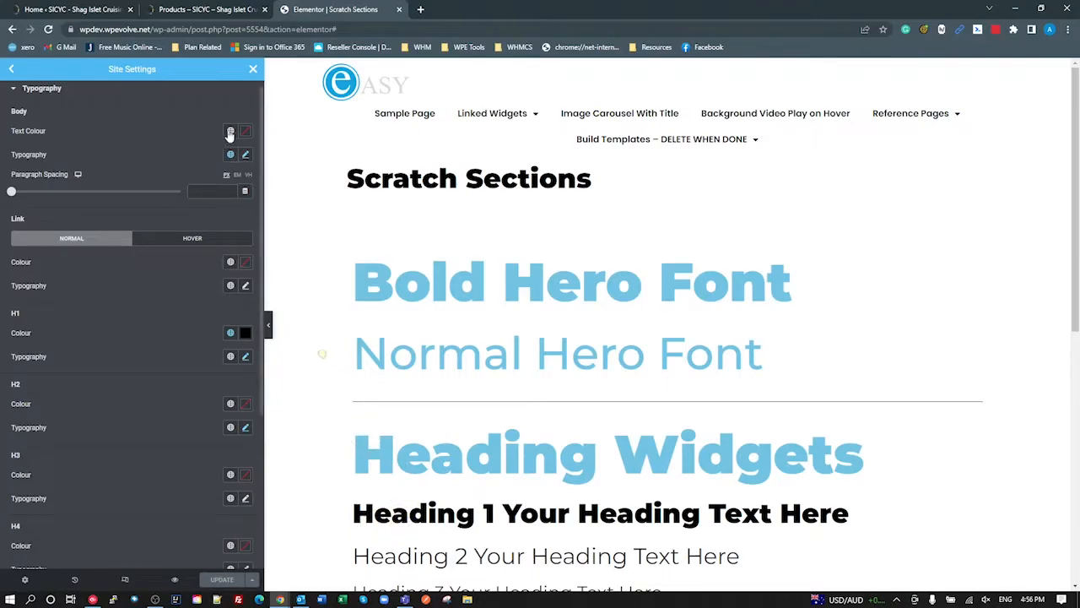
{"action": "left_click", "coordinate": [252, 69]}
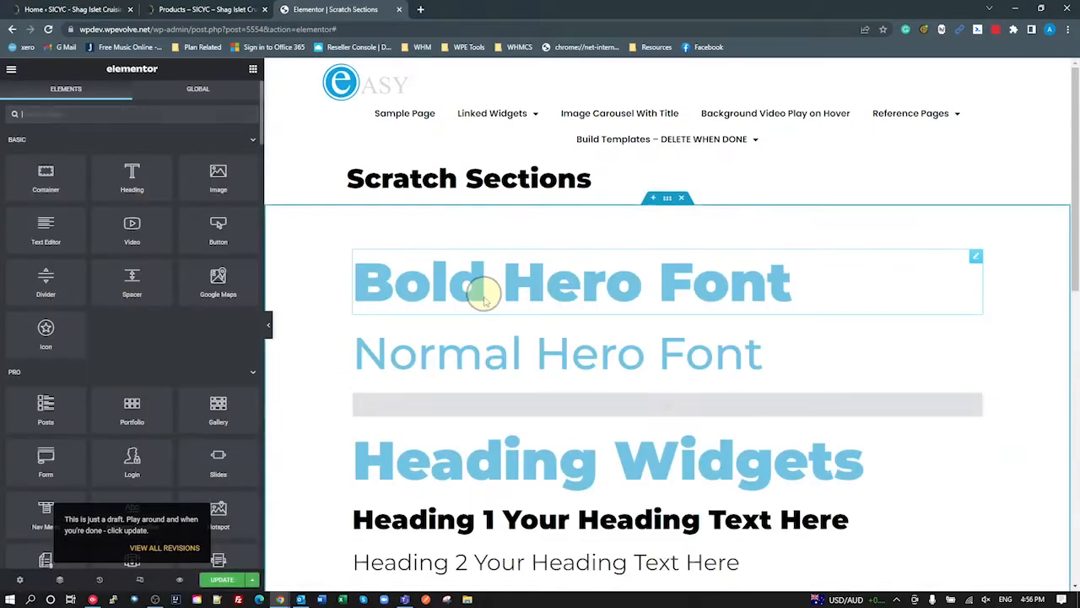
Reset the typography of the accent font heading widget to its default
{"action": "scroll", "coordinate": [485, 297], "scroll_direction": "down", "scroll_amount": 3}
{"action": "left_click", "coordinate": [460, 369]}
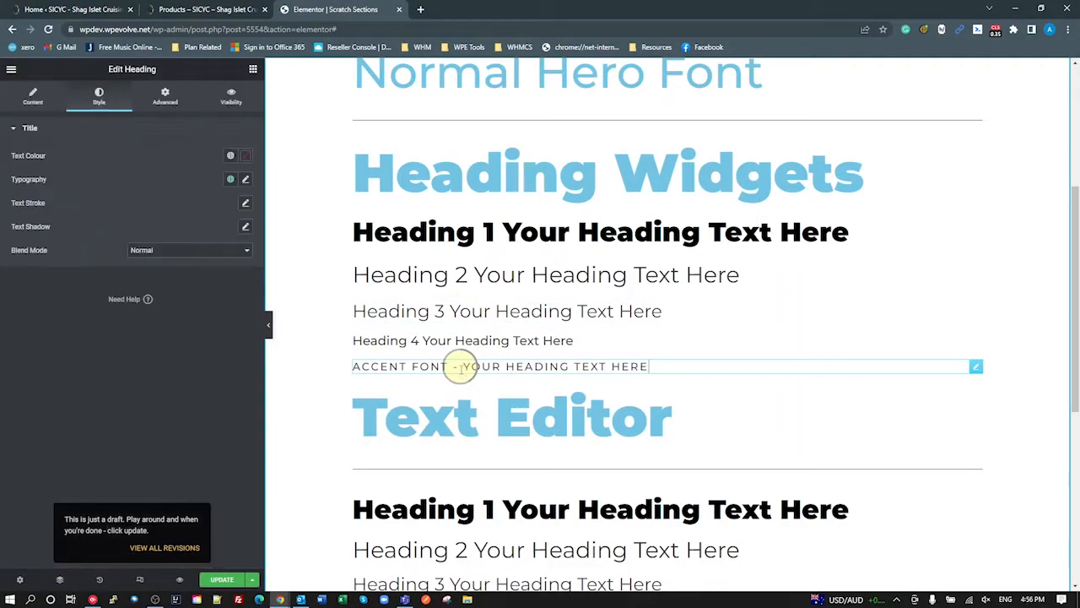
{"action": "left_click", "coordinate": [230, 178]}
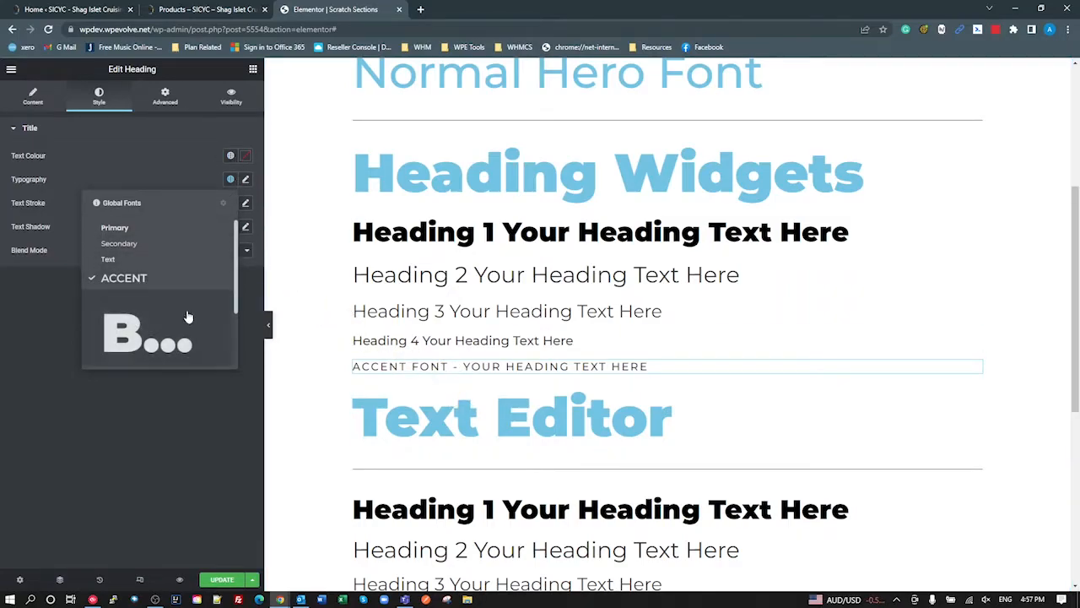
{"action": "left_click", "coordinate": [247, 180]}
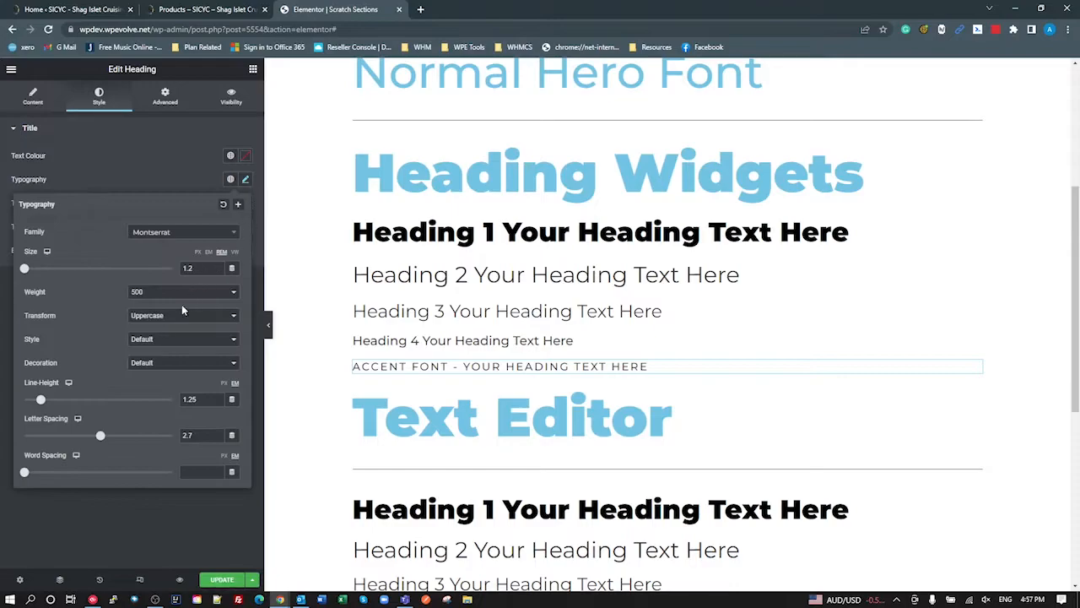
{"action": "left_click", "coordinate": [223, 203]}
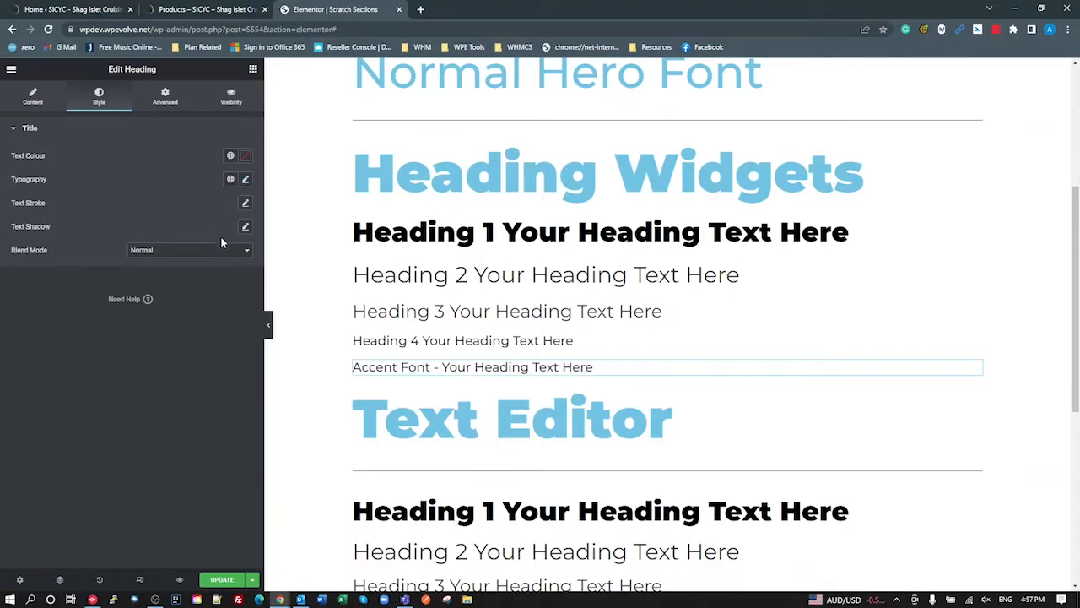
Add a new custom font to the site's global fonts and name it h2
{"action": "left_click", "coordinate": [11, 70]}
{"action": "left_click", "coordinate": [54, 125]}
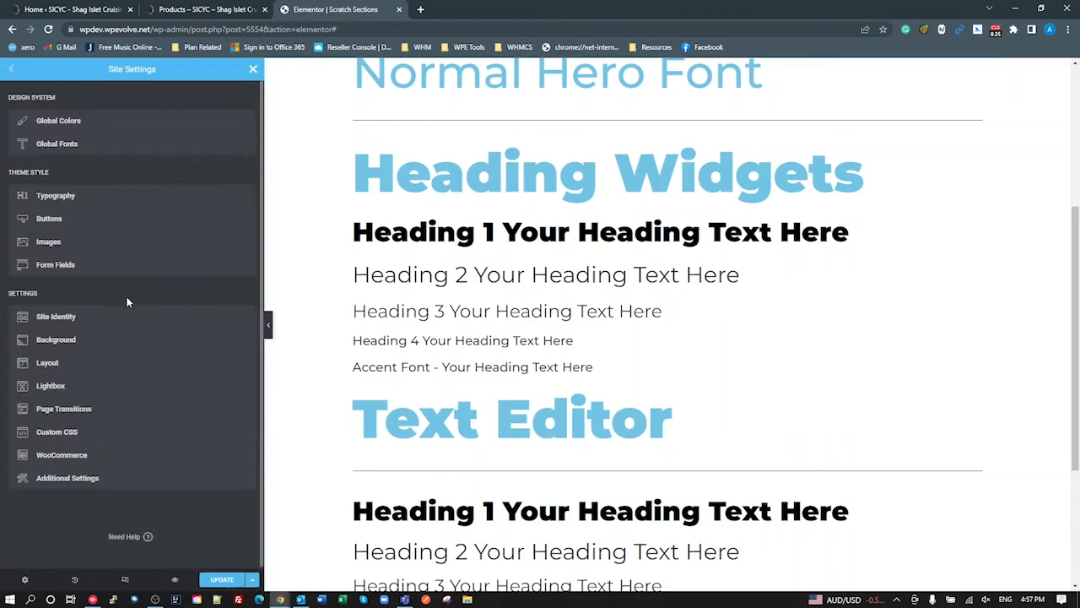
{"action": "left_click", "coordinate": [70, 148]}
{"action": "left_click", "coordinate": [84, 314]}
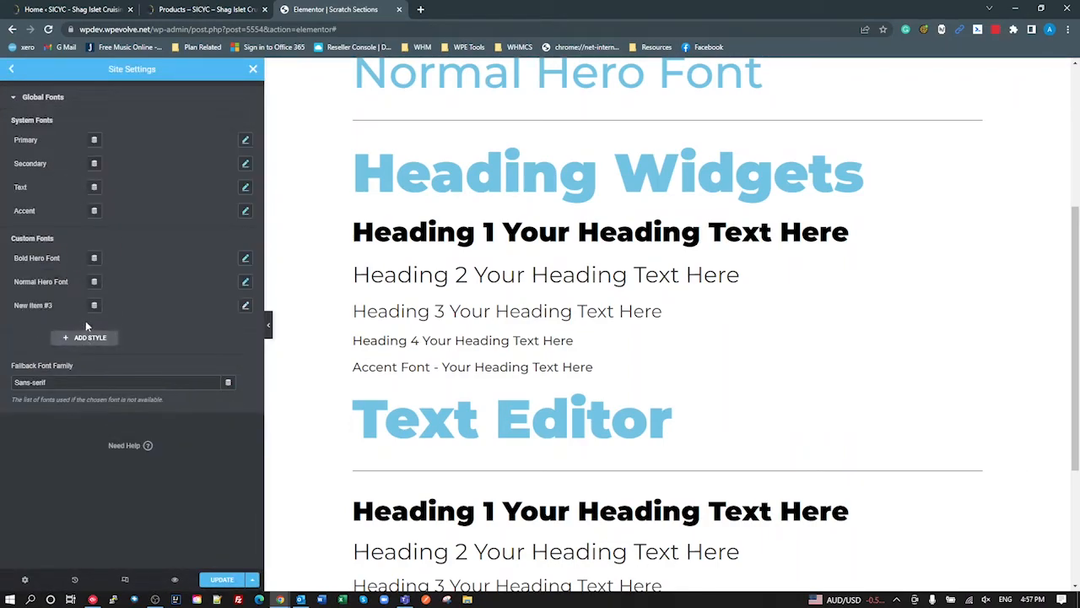
{"action": "type", "text": "h2"}
Set the font family of the h2 custom global font to Montserrat
{"action": "left_click", "coordinate": [245, 307]}
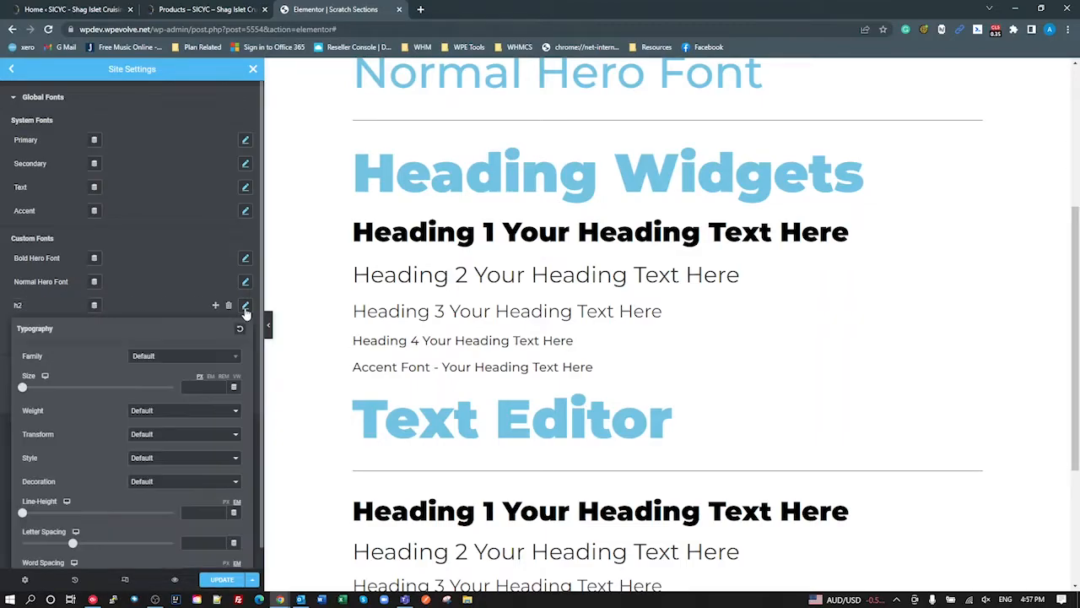
{"action": "left_click", "coordinate": [196, 361]}
{"action": "type", "text": "mo"}
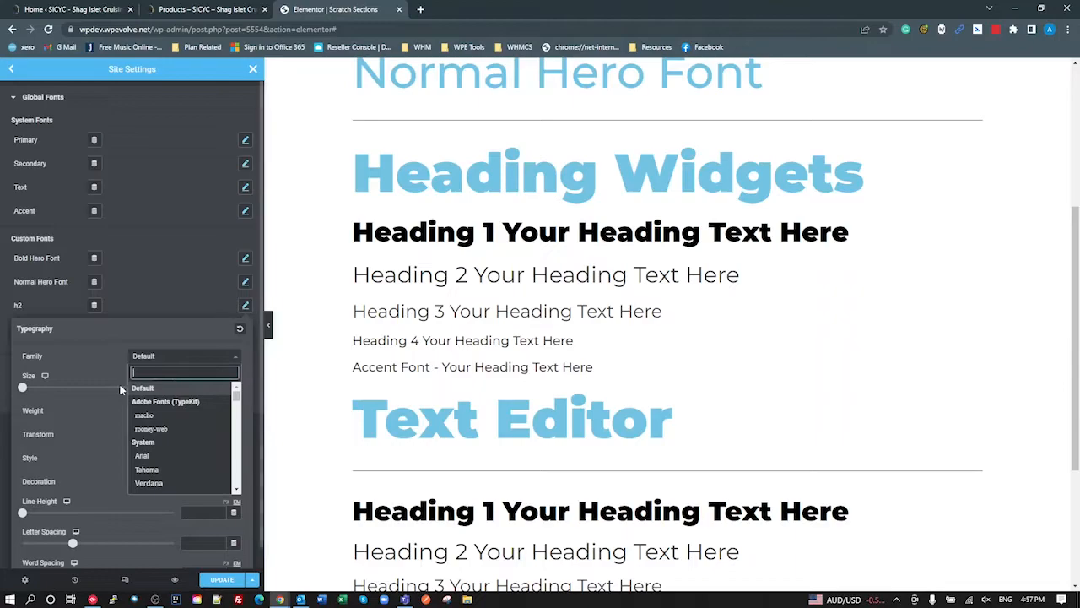
{"action": "type", "text": "nt"}
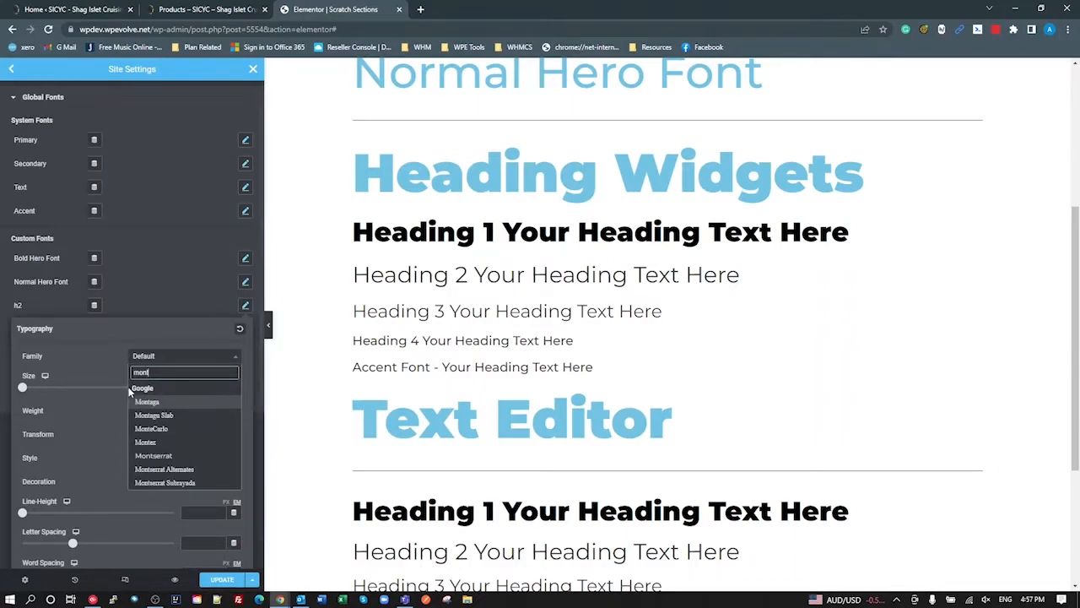
{"action": "type", "text": "s"}
{"action": "left_click", "coordinate": [168, 404]}
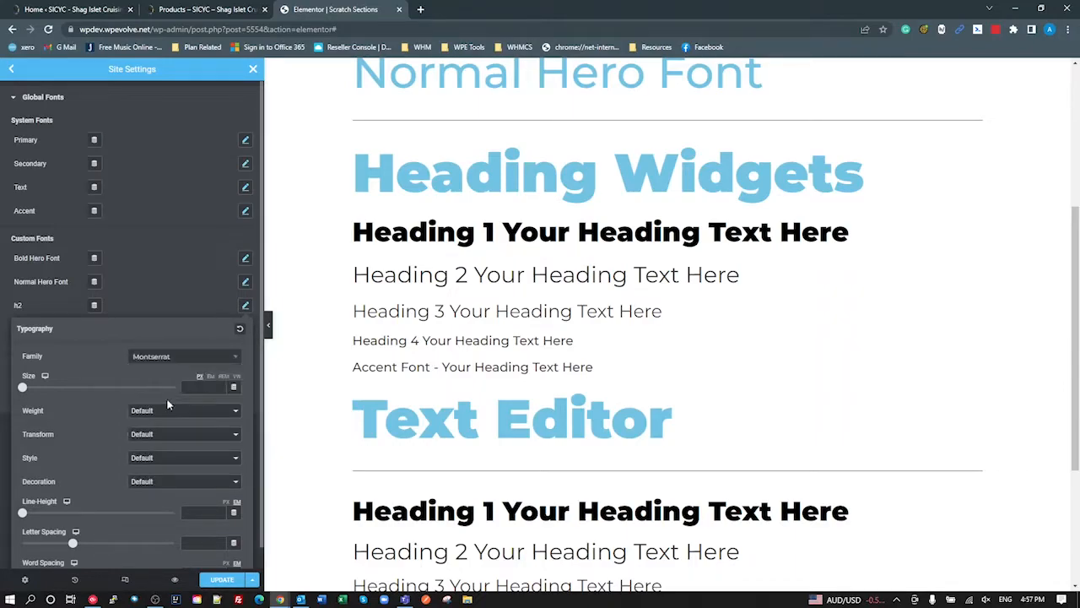
Give the h2 global font a 2.5 rem size, weight 500 and 1.3 em line height, and save the site settings
{"action": "left_click", "coordinate": [222, 376]}
{"action": "left_click", "coordinate": [201, 387]}
{"action": "type", "text": "2.5"}
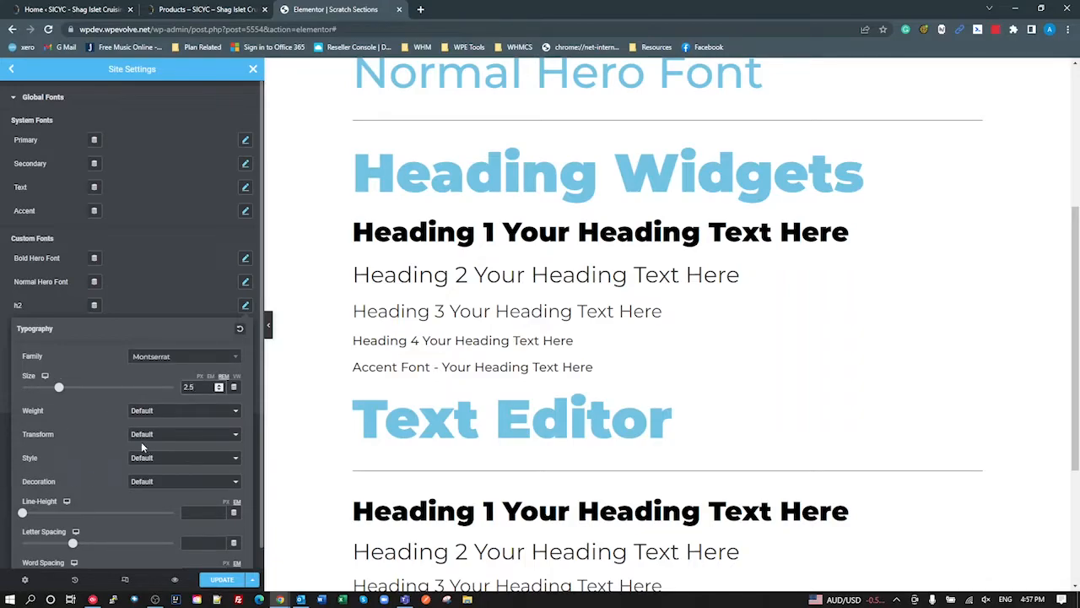
{"action": "left_click", "coordinate": [163, 419]}
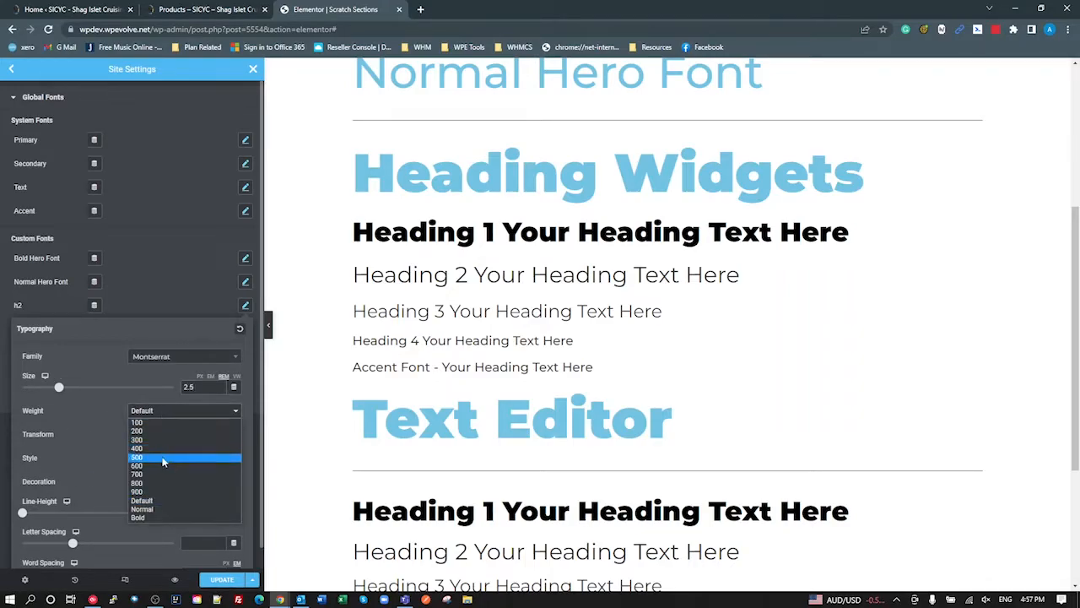
{"action": "left_click", "coordinate": [164, 453]}
{"action": "left_click", "coordinate": [193, 509]}
{"action": "type", "text": "1.3"}
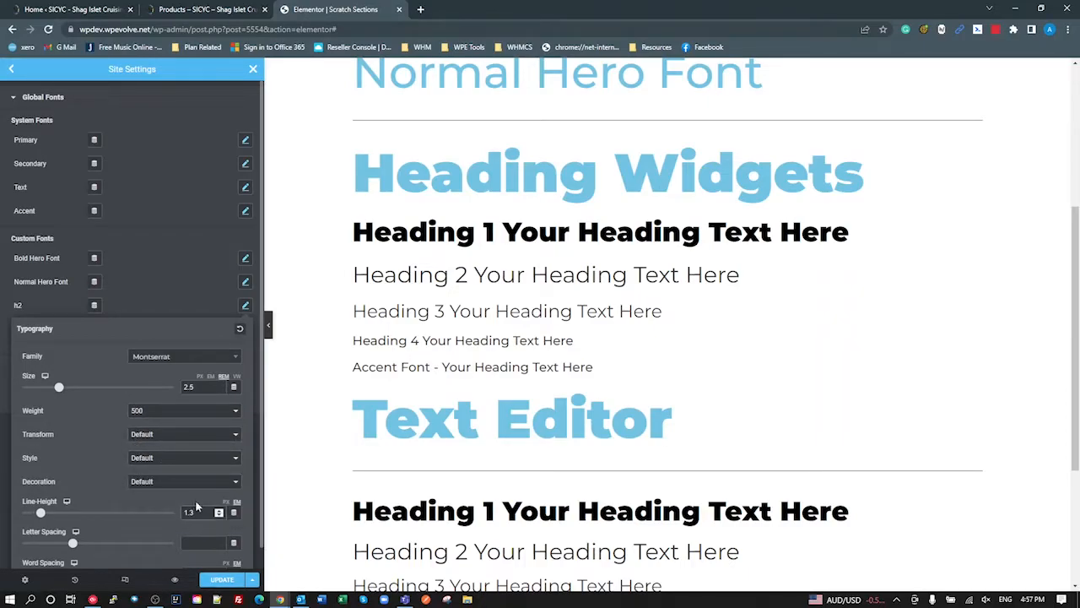
{"action": "left_click", "coordinate": [223, 579]}
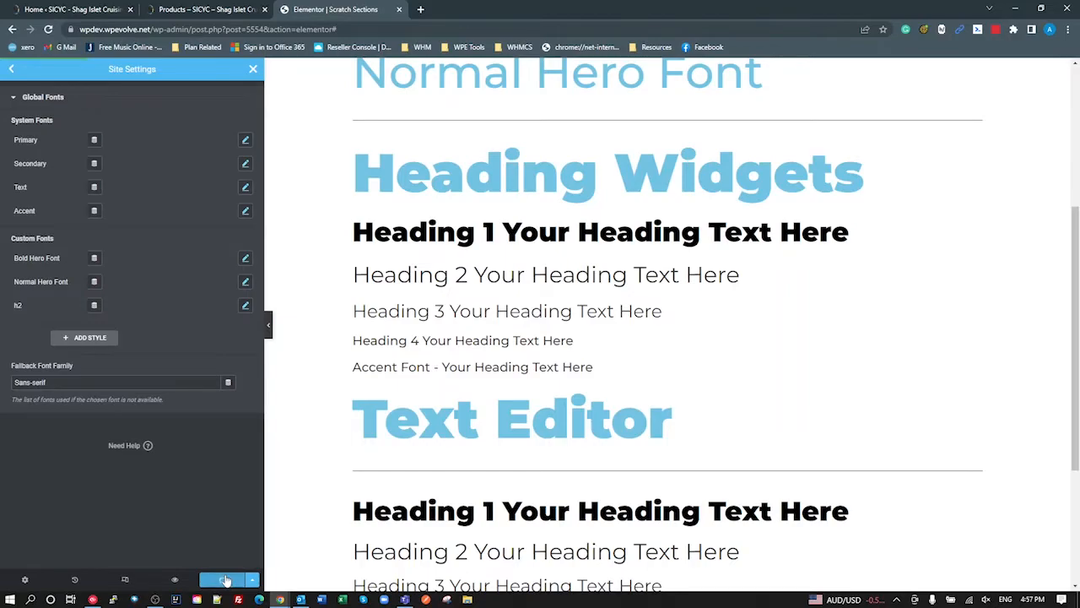
Reset the H2 theme heading typography to its default and check the global font choices for it
{"action": "left_click", "coordinate": [11, 70]}
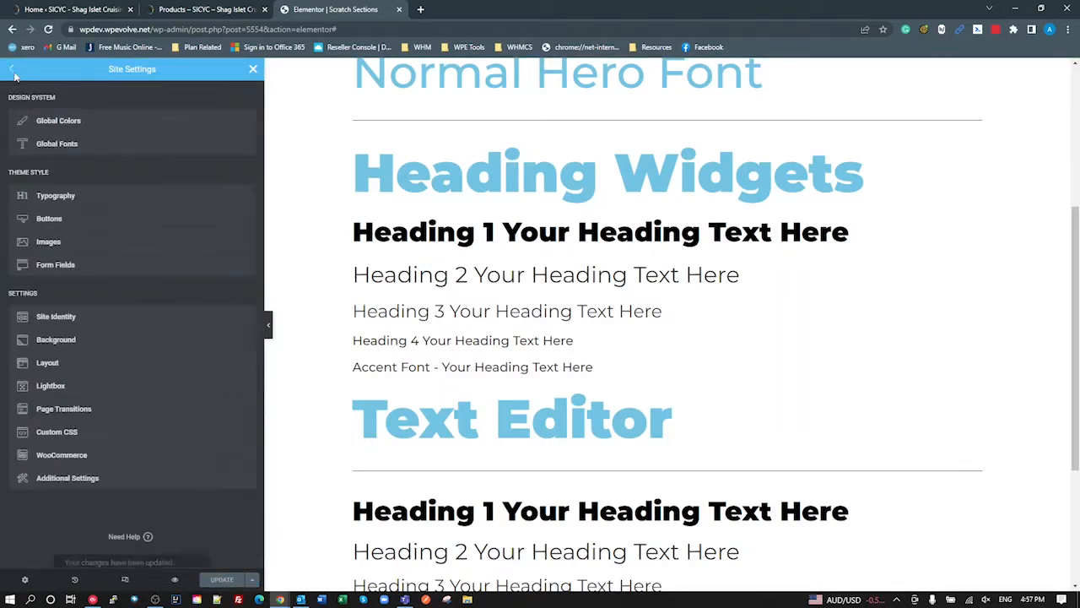
{"action": "left_click", "coordinate": [59, 201]}
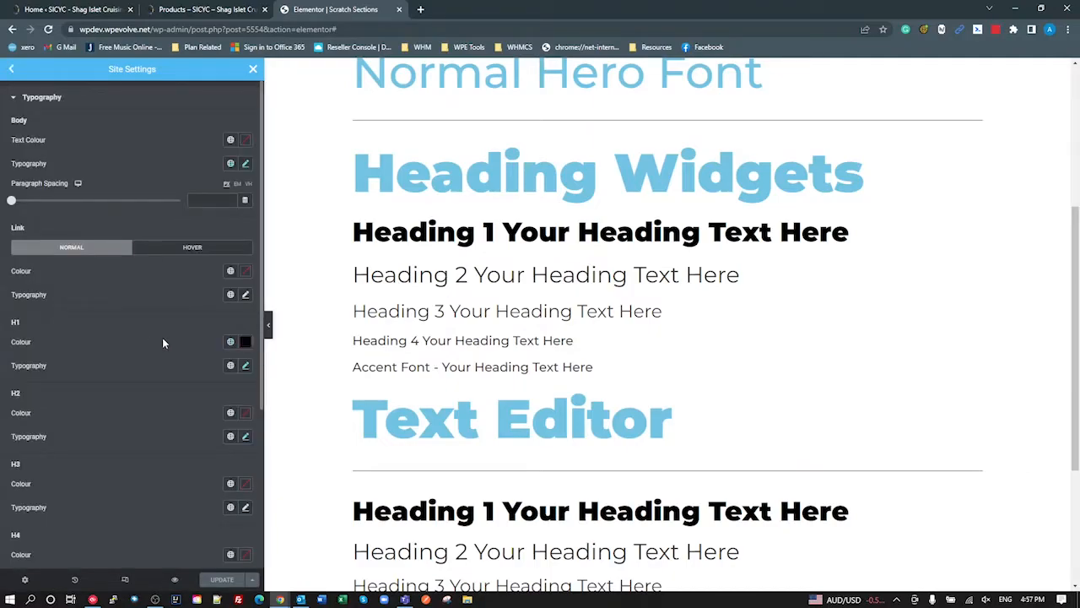
{"action": "left_click", "coordinate": [247, 437]}
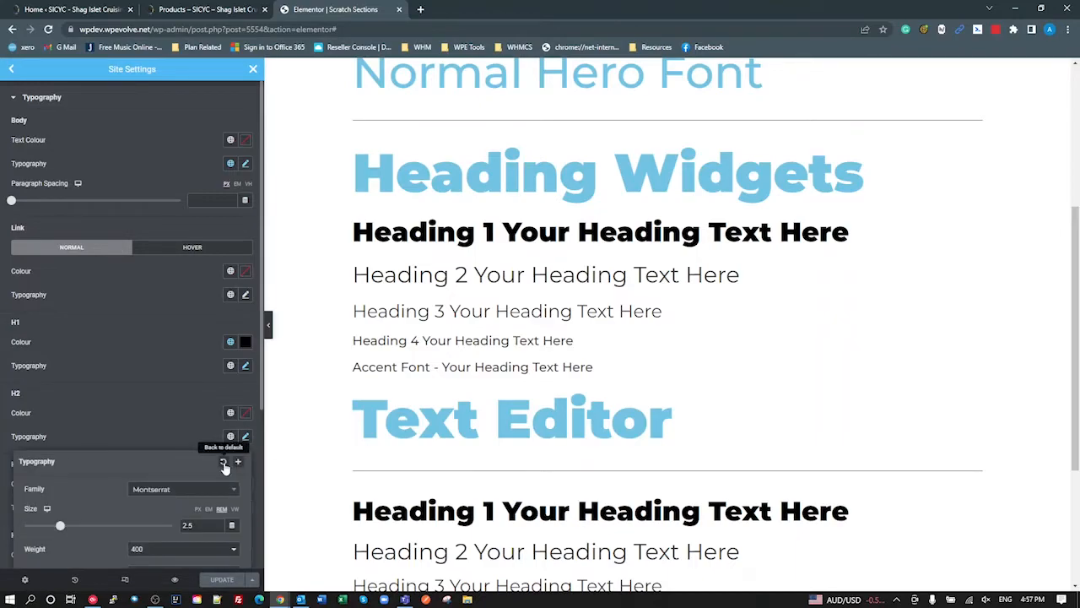
{"action": "left_click", "coordinate": [225, 466]}
{"action": "left_click", "coordinate": [231, 436]}
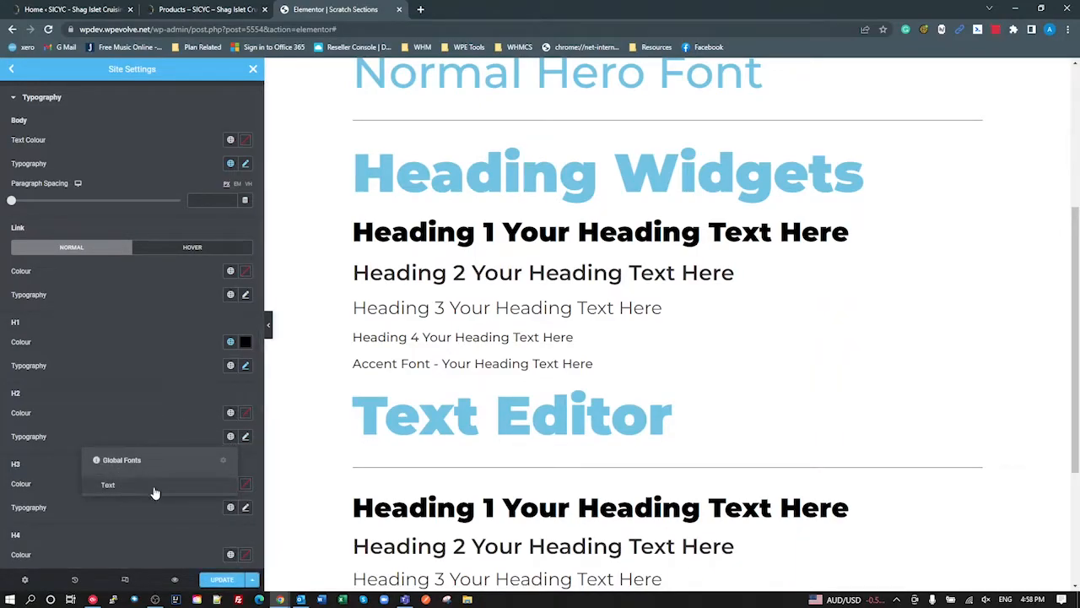
{"action": "left_click", "coordinate": [152, 422]}
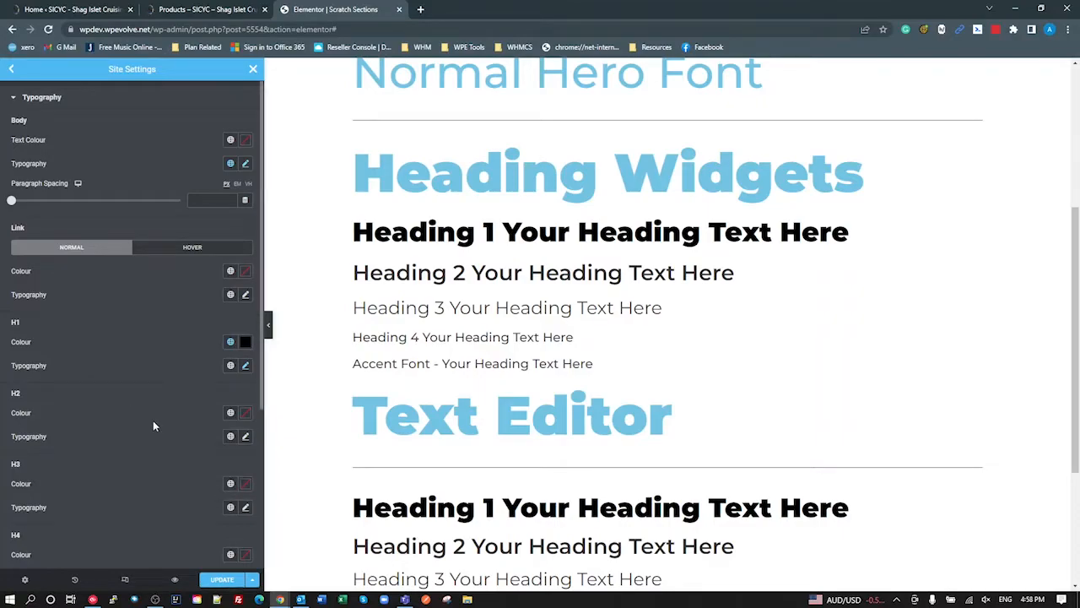
Reload the editor and assign the h2 custom global font to the H2 heading typography in the theme style
{"action": "key", "text": "F5"}
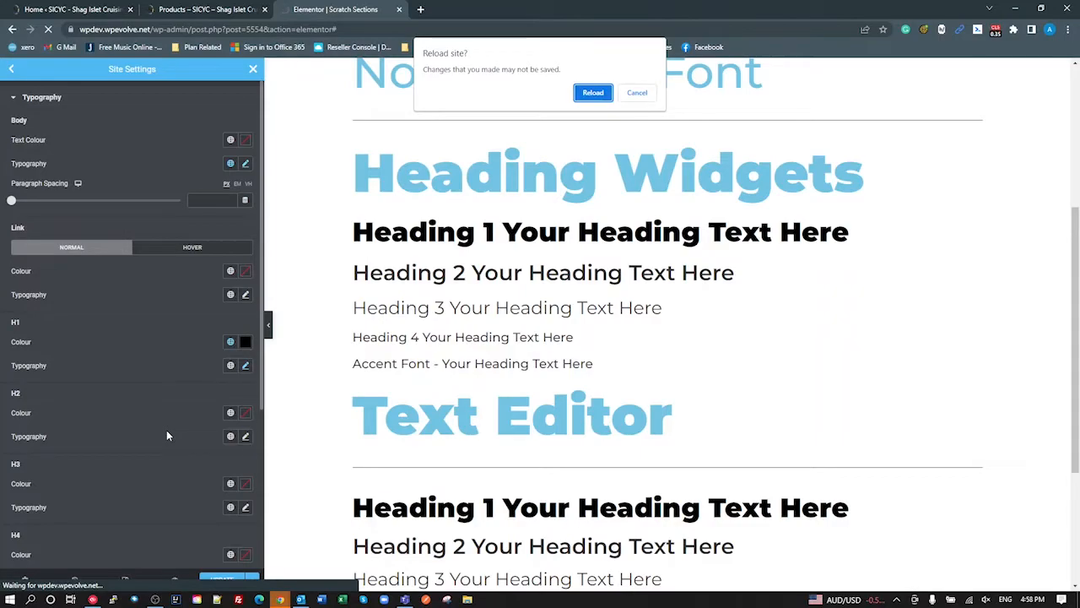
{"action": "left_click", "coordinate": [295, 361]}
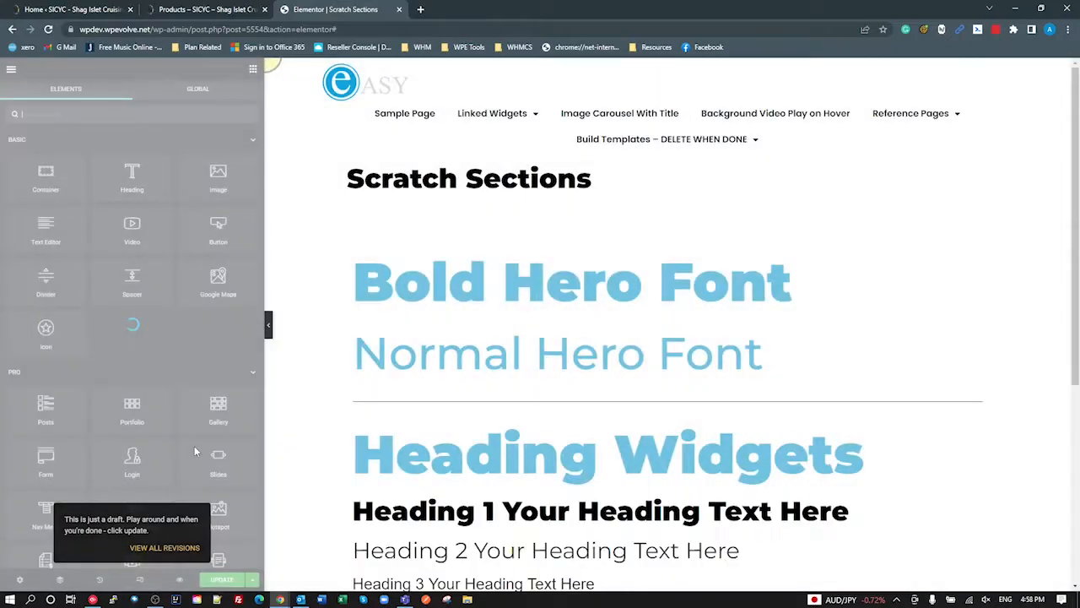
{"action": "left_click", "coordinate": [13, 70]}
{"action": "left_click", "coordinate": [52, 121]}
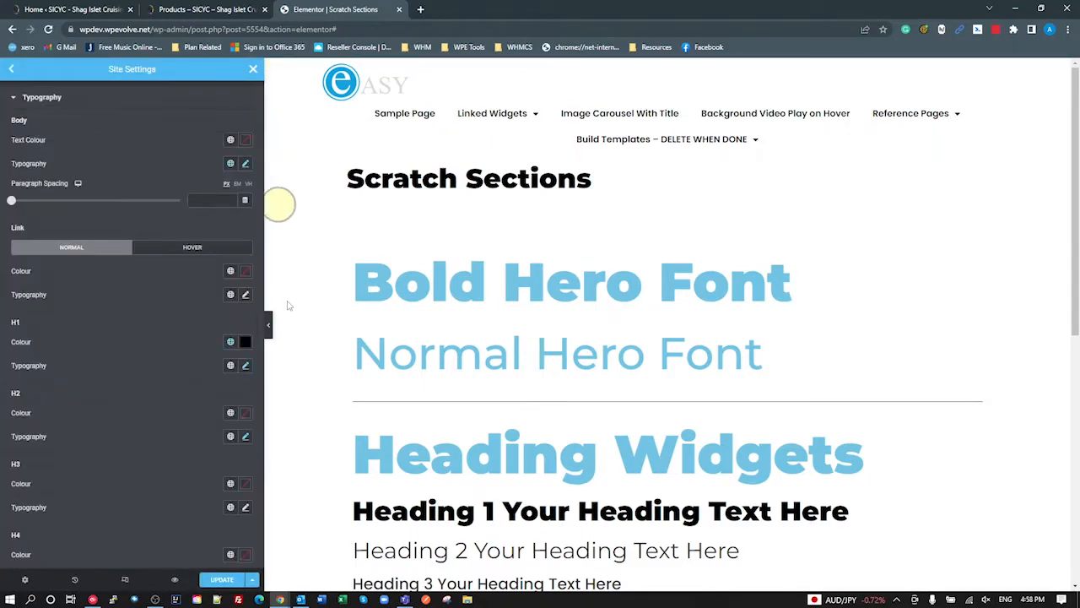
{"action": "left_click", "coordinate": [230, 437]}
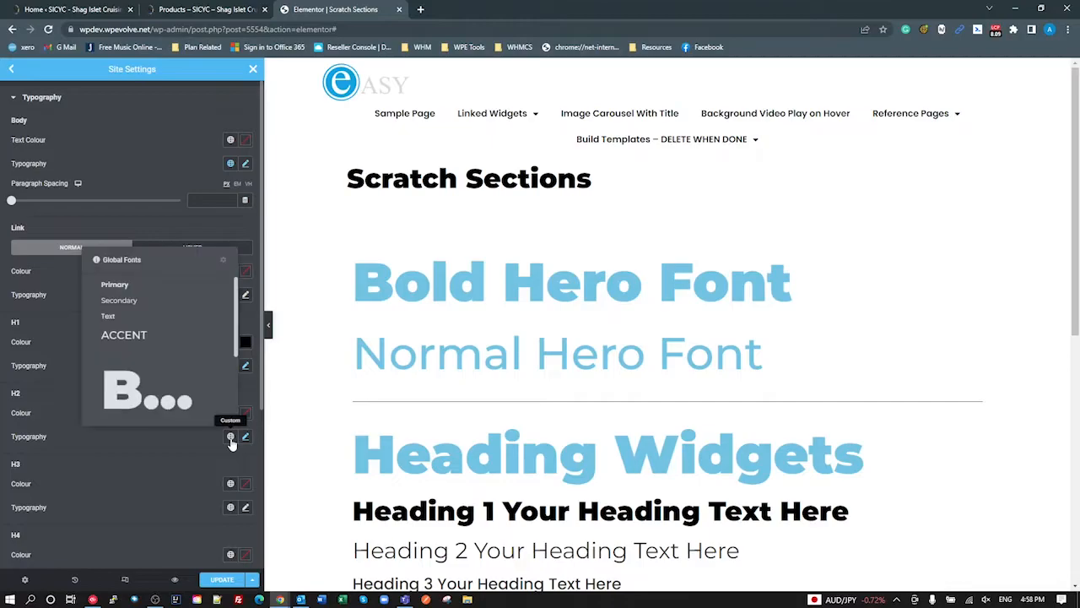
{"action": "scroll", "coordinate": [184, 375], "scroll_direction": "down", "scroll_amount": 3}
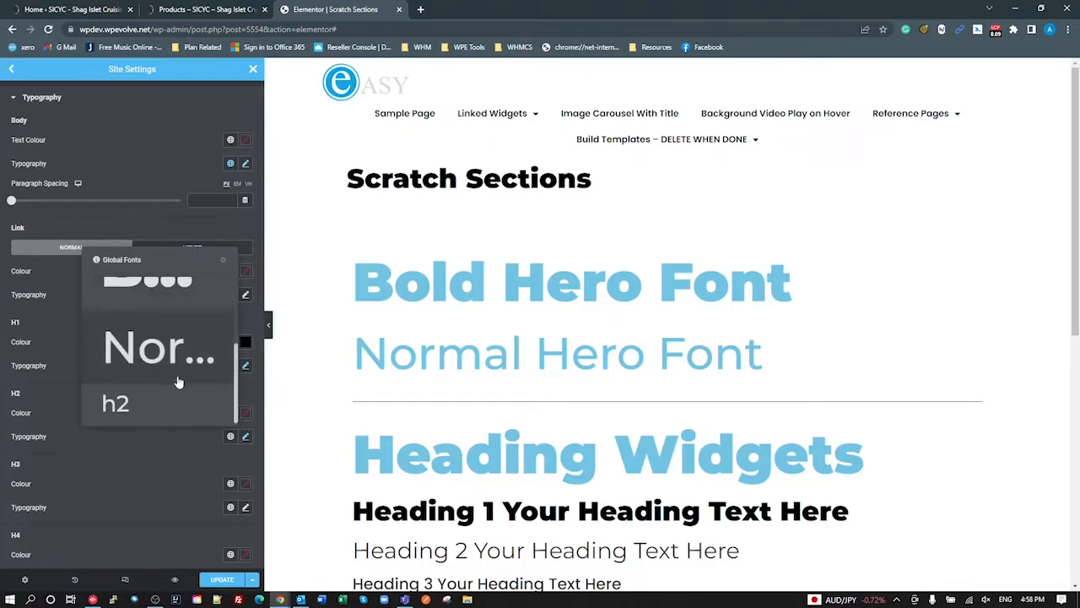
{"action": "left_click", "coordinate": [140, 401]}
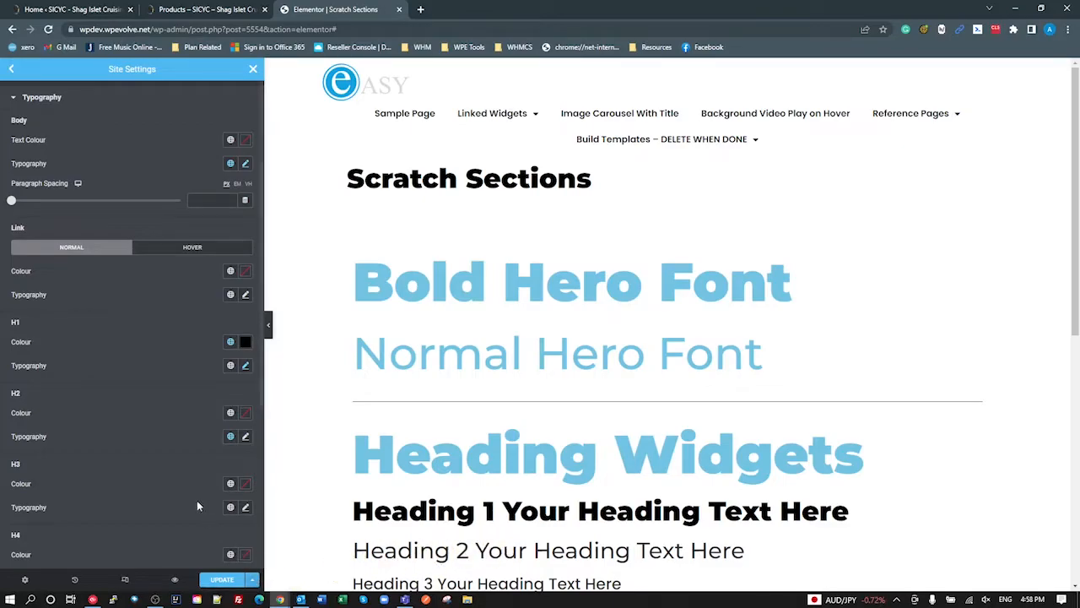
Save the site settings with the H2 theme heading typography assignment
{"action": "left_click", "coordinate": [215, 579]}
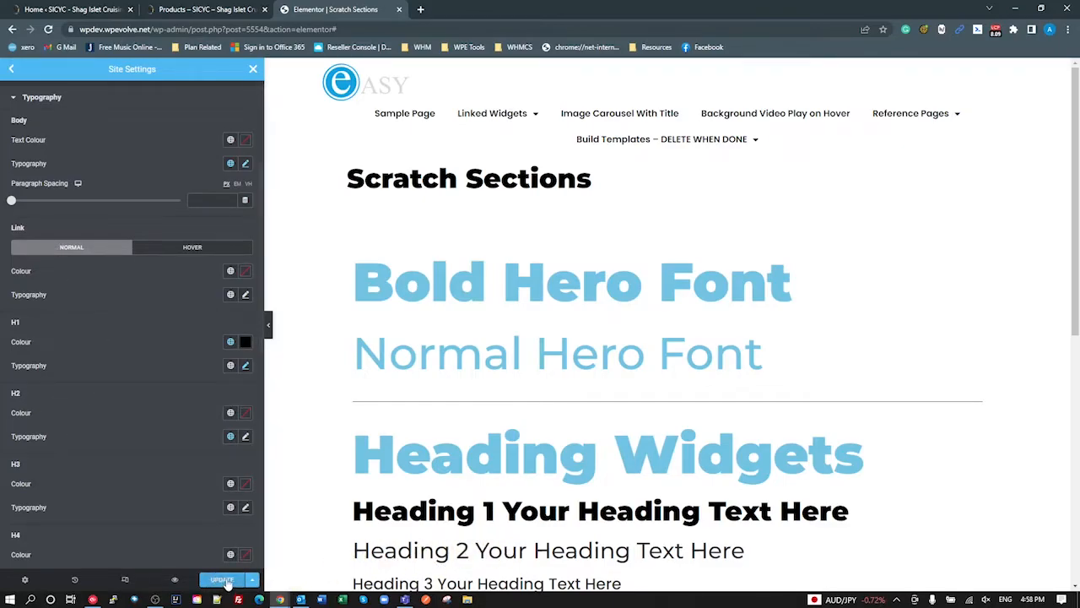
Set the h2 custom global font's size to 3.1 rem, save the site settings and return to the editor
{"action": "left_click", "coordinate": [11, 70]}
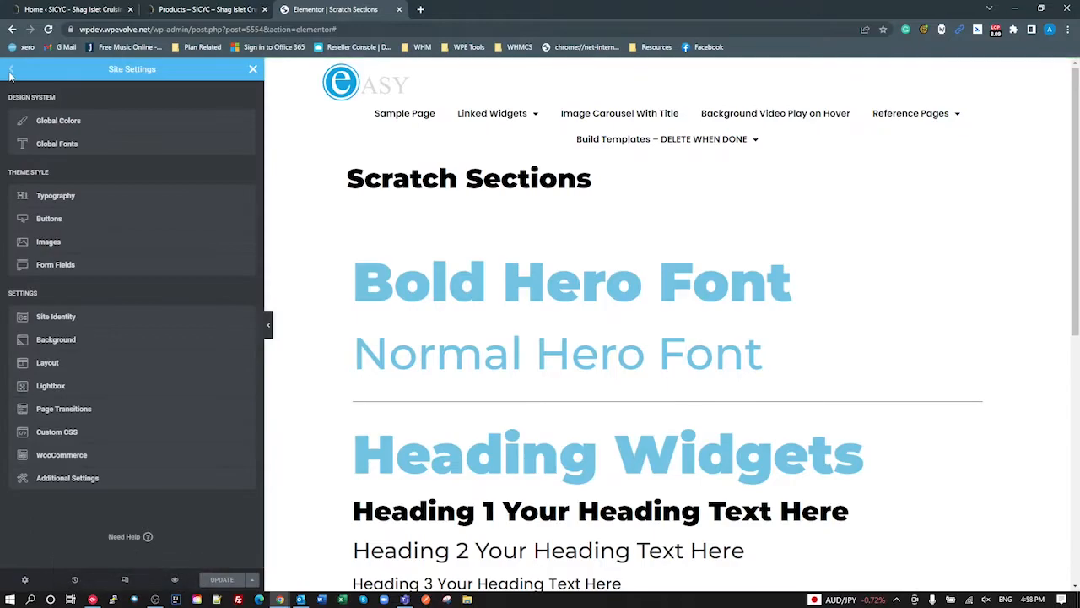
{"action": "left_click", "coordinate": [62, 151]}
{"action": "scroll", "coordinate": [321, 337], "scroll_direction": "down", "scroll_amount": 1}
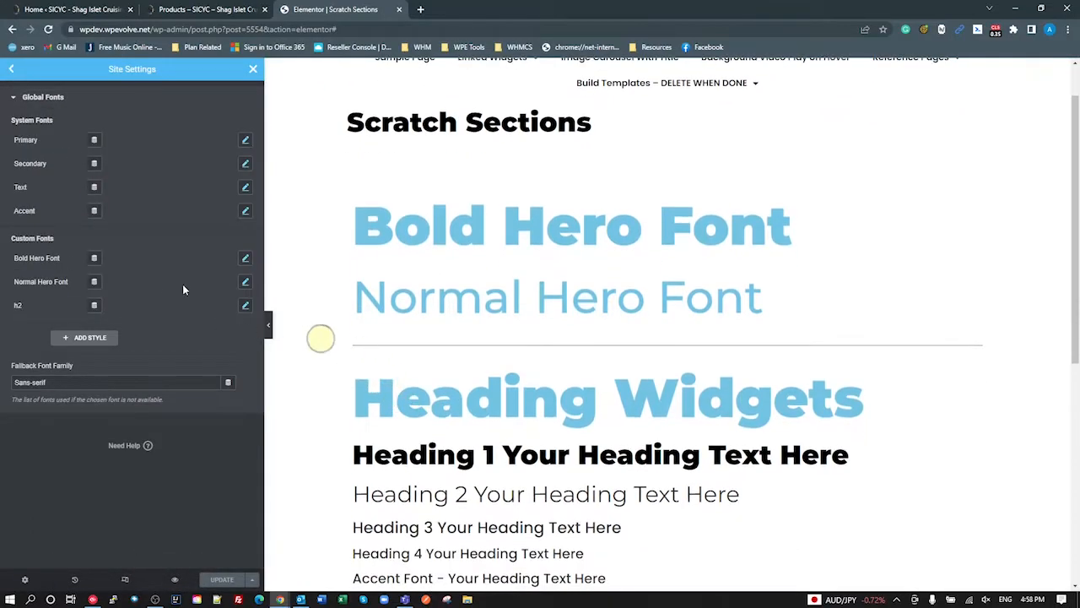
{"action": "left_click", "coordinate": [245, 307]}
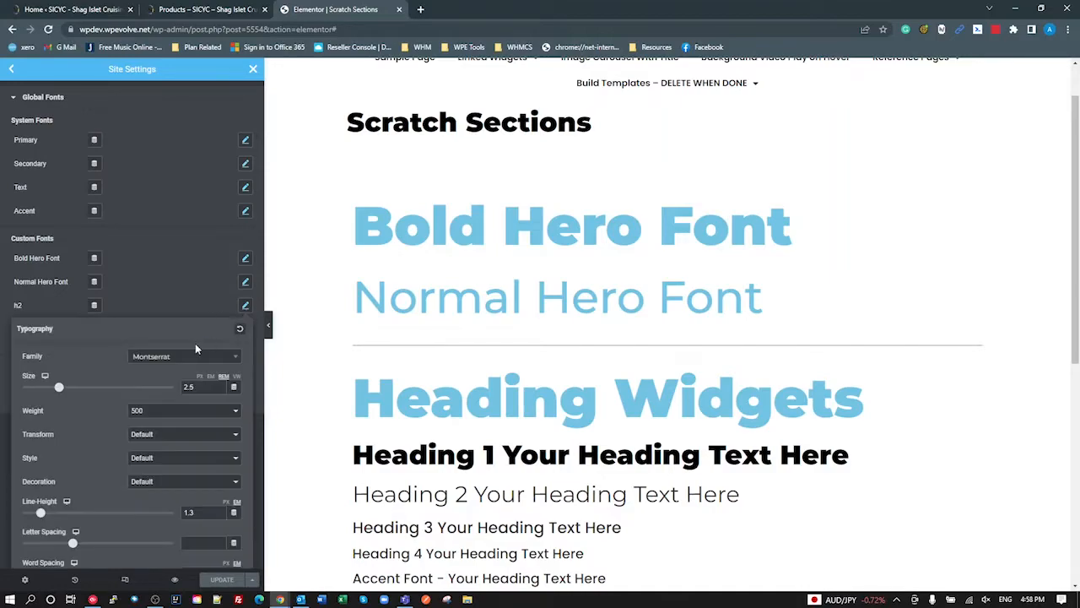
{"action": "scroll", "coordinate": [194, 346], "scroll_direction": "down", "scroll_amount": 1}
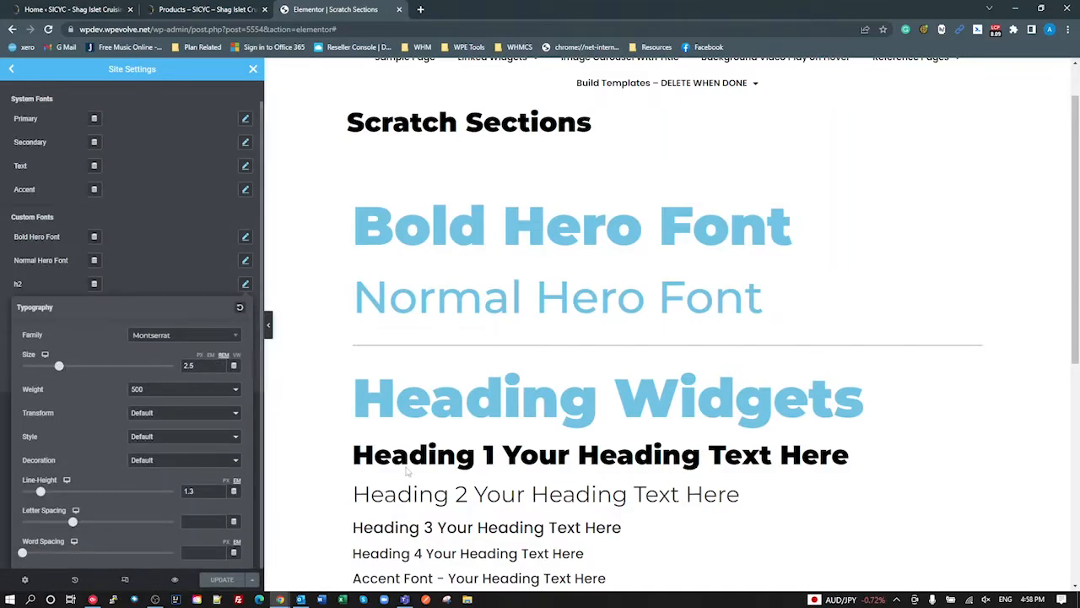
{"action": "scroll", "coordinate": [397, 470], "scroll_direction": "down", "scroll_amount": 1}
{"action": "mouse_move", "coordinate": [59, 369]}
{"action": "left_mouse_down"}
{"action": "mouse_move", "coordinate": [90, 376]}
{"action": "mouse_move", "coordinate": [49, 386]}
{"action": "left_mouse_up"}
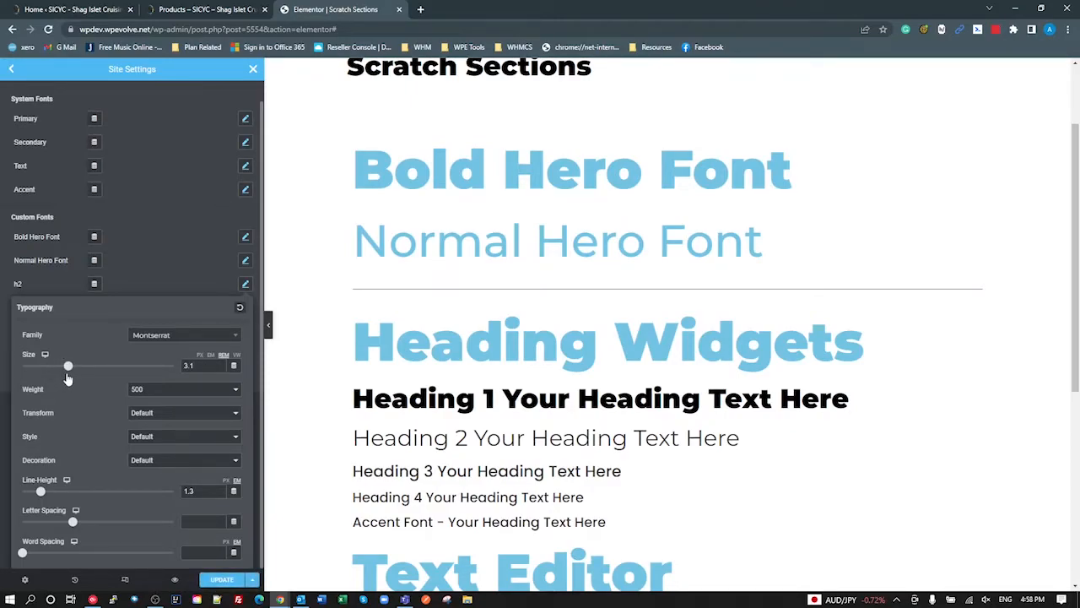
{"action": "left_click", "coordinate": [221, 581]}
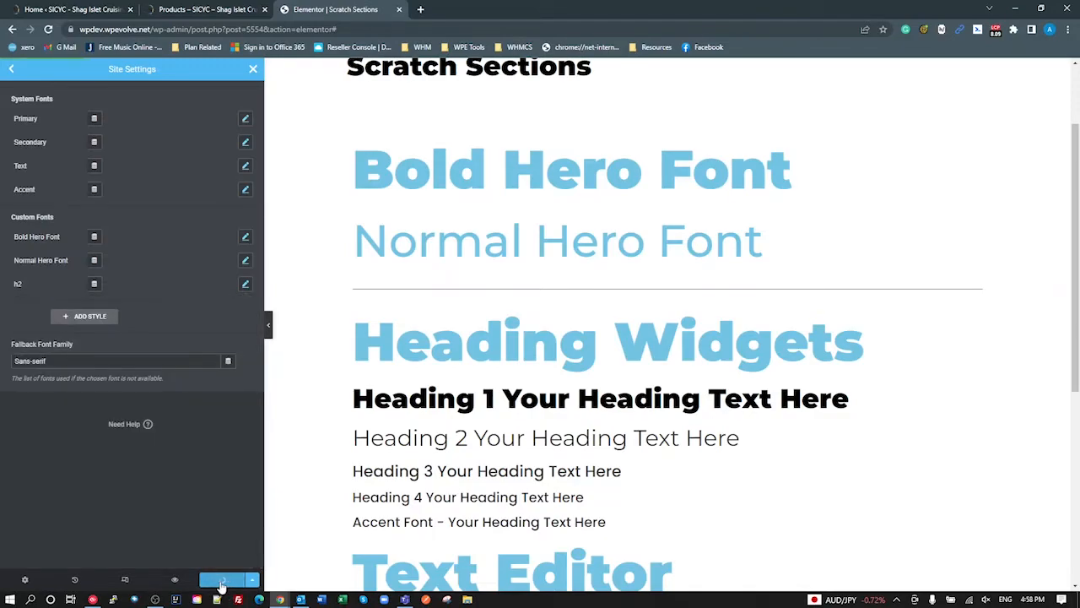
{"action": "left_click", "coordinate": [179, 550]}
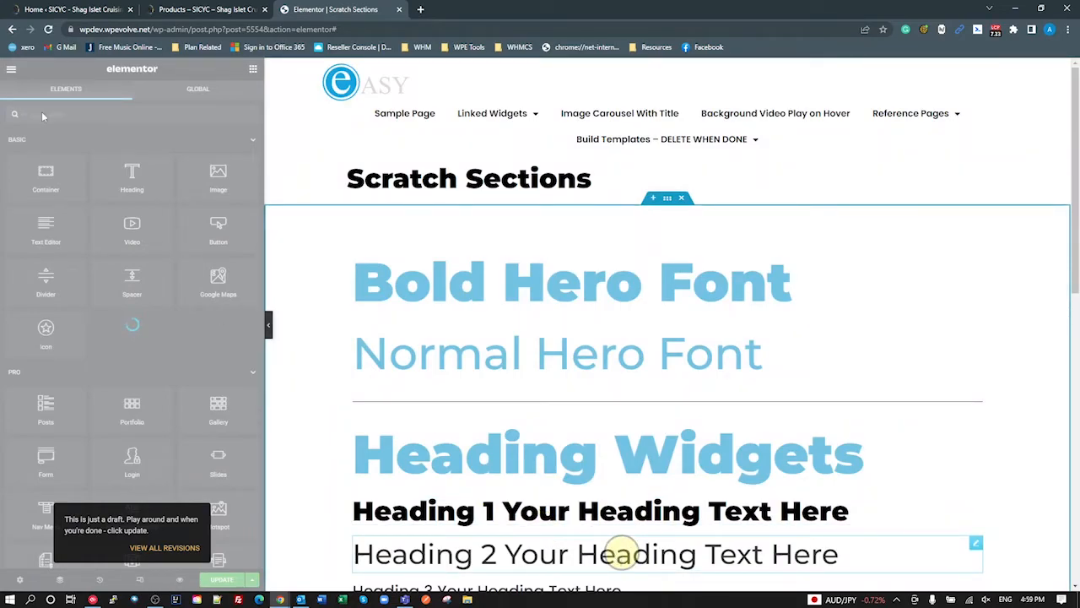
Set the h2 custom global font's size to 2.6 rem, save the site settings and return to the editor
{"action": "left_click", "coordinate": [11, 71]}
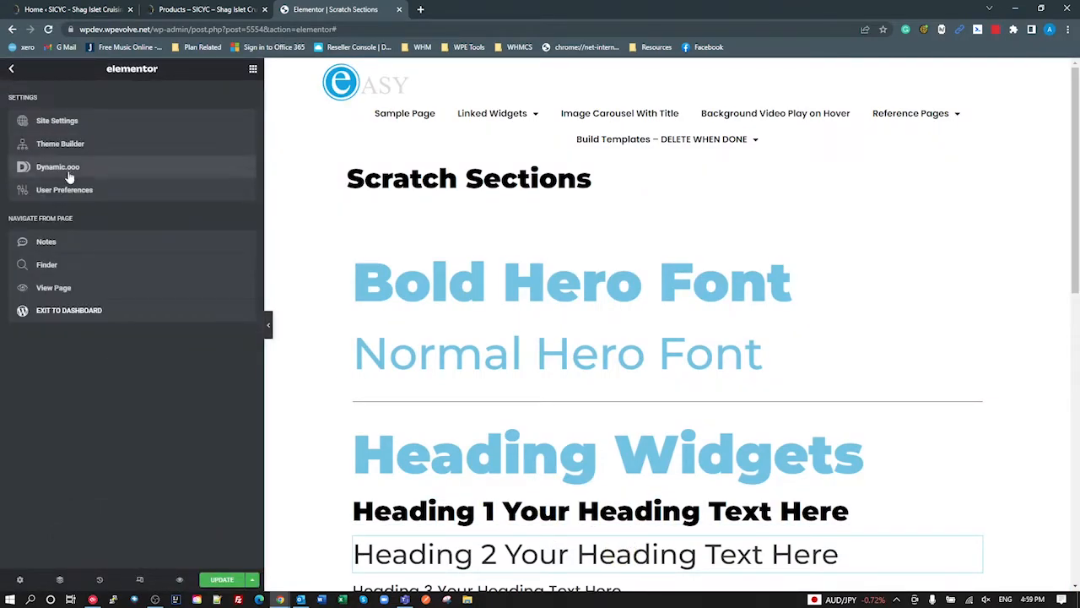
{"action": "left_click", "coordinate": [64, 118]}
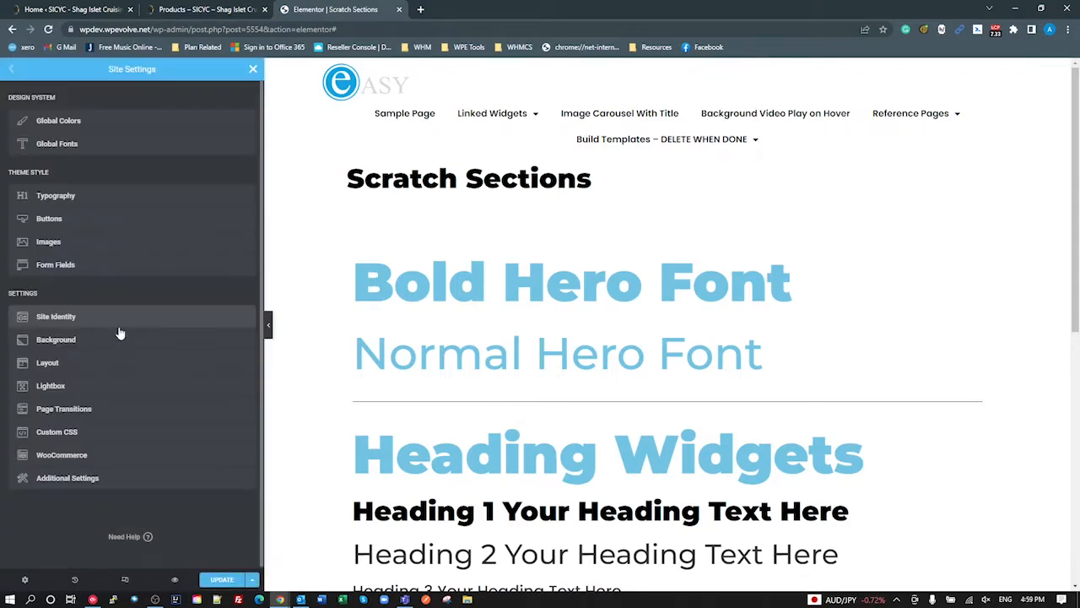
{"action": "left_click", "coordinate": [47, 184]}
{"action": "left_click", "coordinate": [11, 69]}
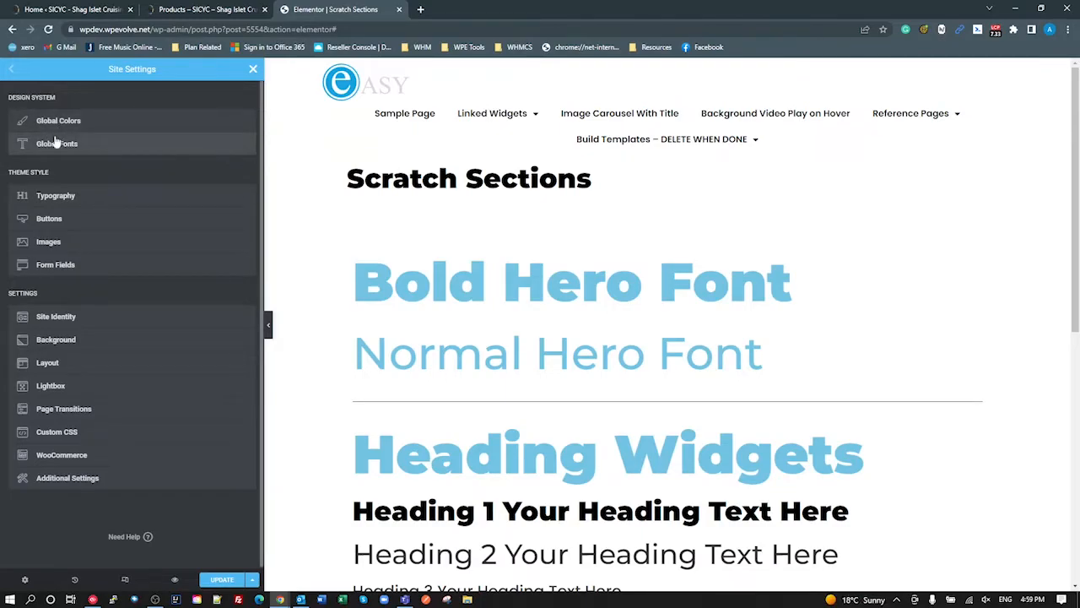
{"action": "left_click", "coordinate": [55, 142]}
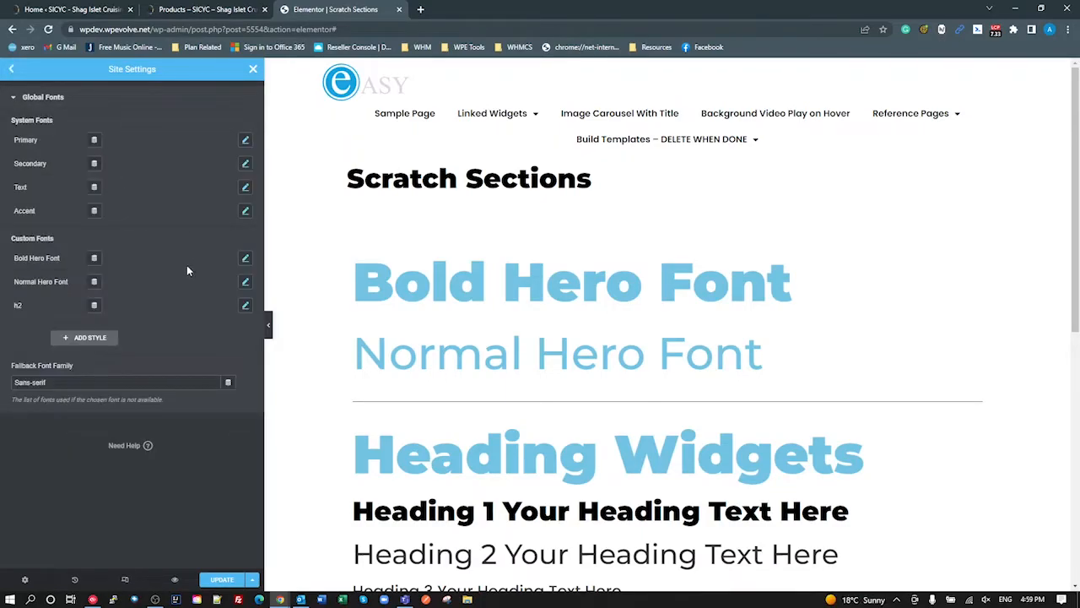
{"action": "left_click", "coordinate": [244, 306]}
{"action": "scroll", "coordinate": [493, 408], "scroll_direction": "down", "scroll_amount": 1}
{"action": "scroll", "coordinate": [493, 408], "scroll_direction": "down", "scroll_amount": 2}
{"action": "left_click_drag", "start_coordinate": [67, 388], "coordinate": [60, 390]}
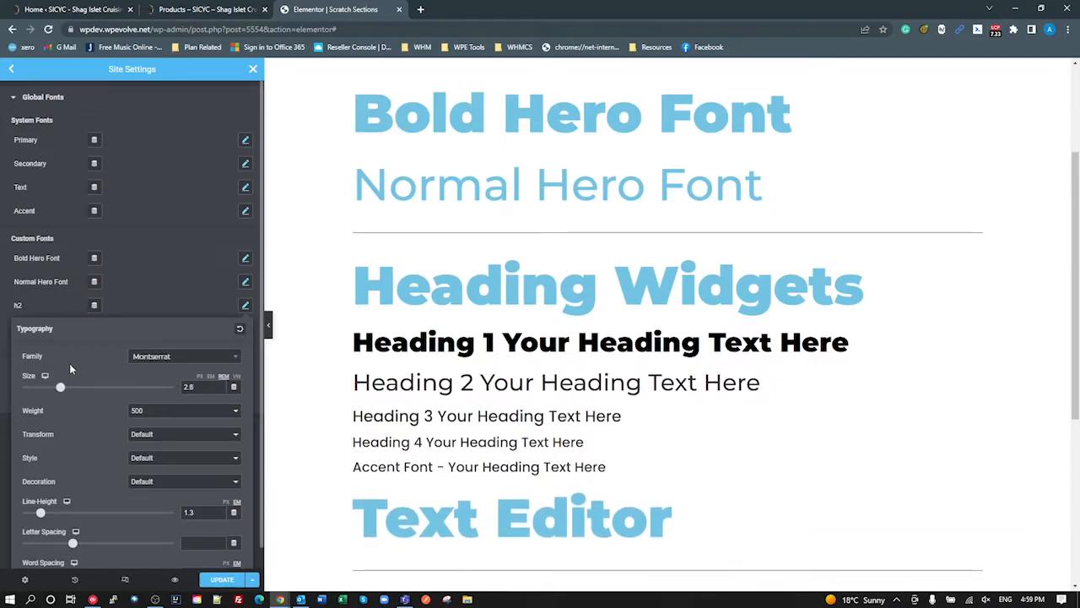
{"action": "left_click", "coordinate": [159, 284]}
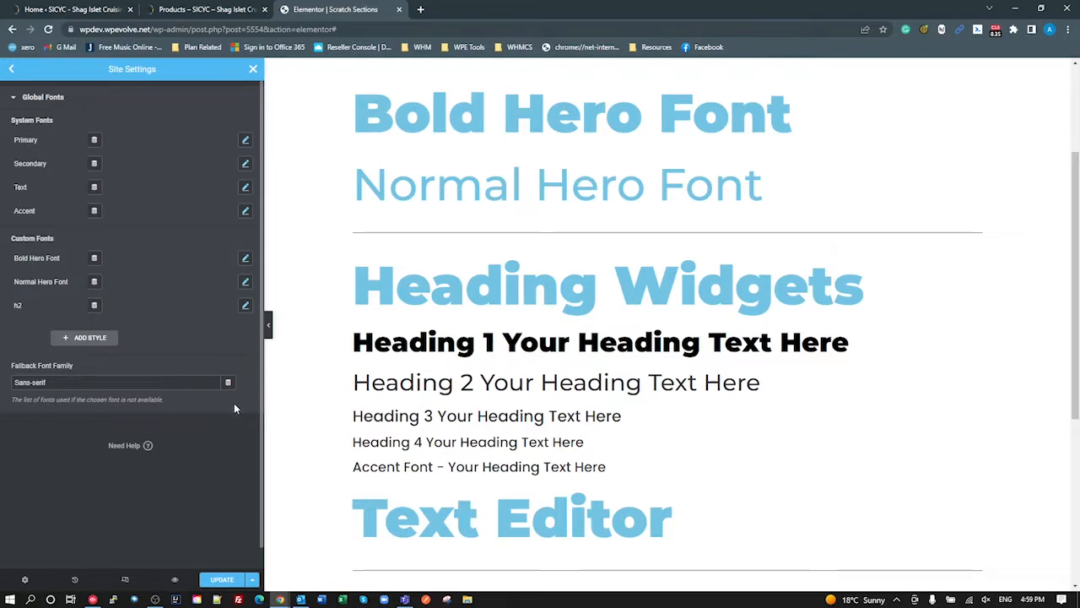
{"action": "left_click", "coordinate": [224, 581]}
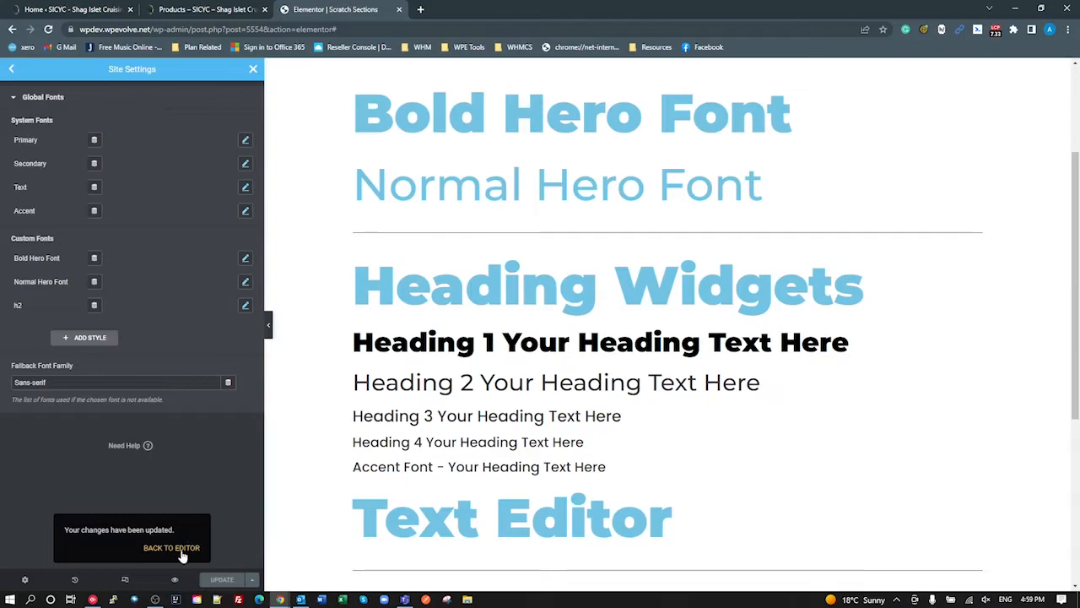
{"action": "left_click", "coordinate": [183, 559]}
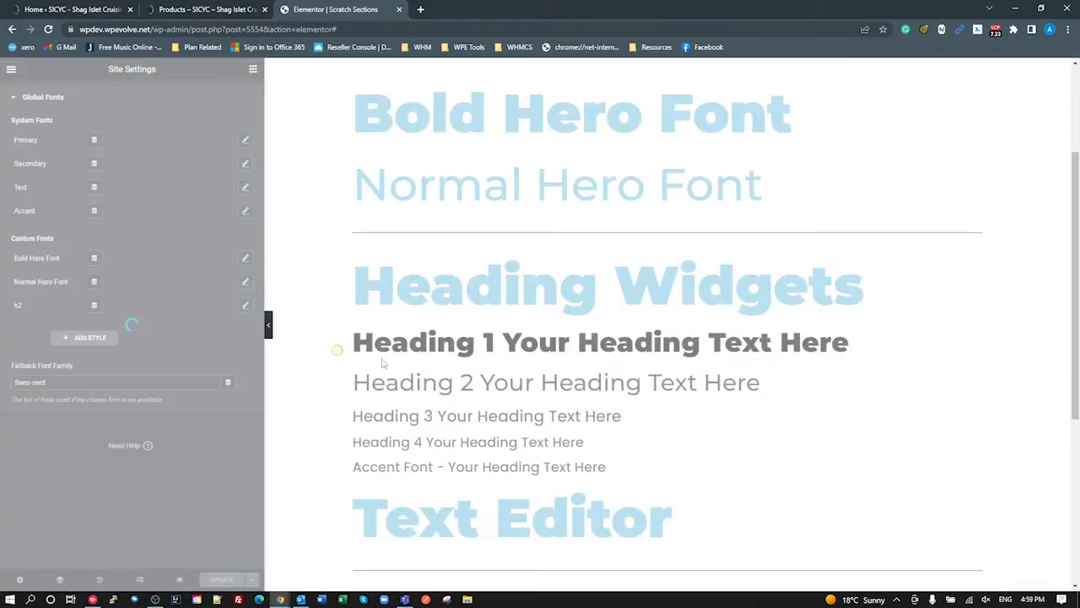
Apply the h2 global font to the typography of the "Accent Font - Your Heading Text Here" heading widget
{"action": "scroll", "coordinate": [422, 393], "scroll_direction": "up", "scroll_amount": 3}
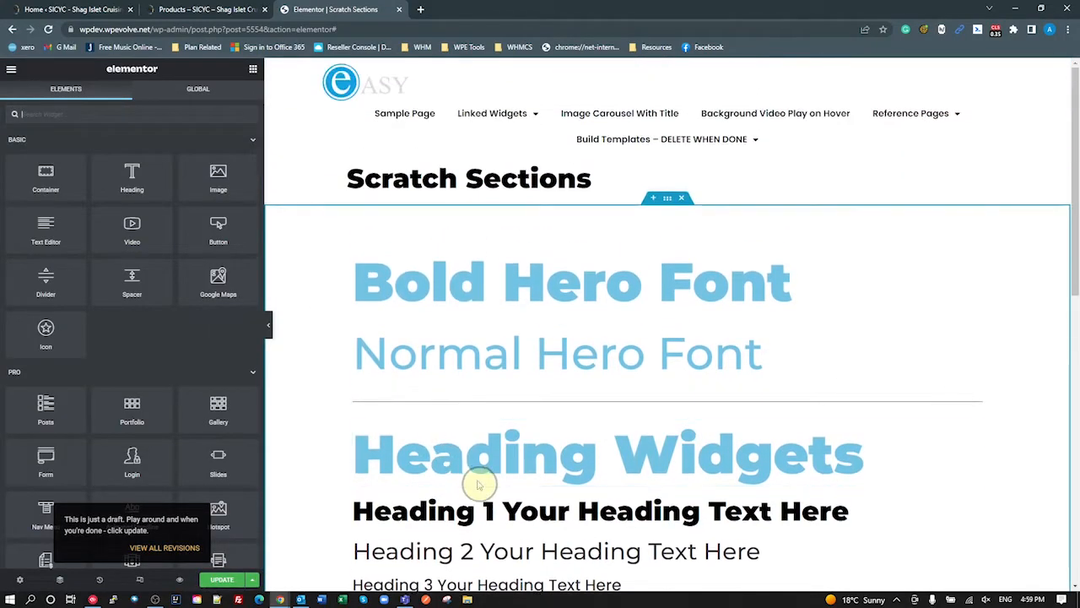
{"action": "scroll", "coordinate": [478, 465], "scroll_direction": "down", "scroll_amount": 2}
{"action": "scroll", "coordinate": [477, 447], "scroll_direction": "down", "scroll_amount": 2}
{"action": "left_click", "coordinate": [414, 354]}
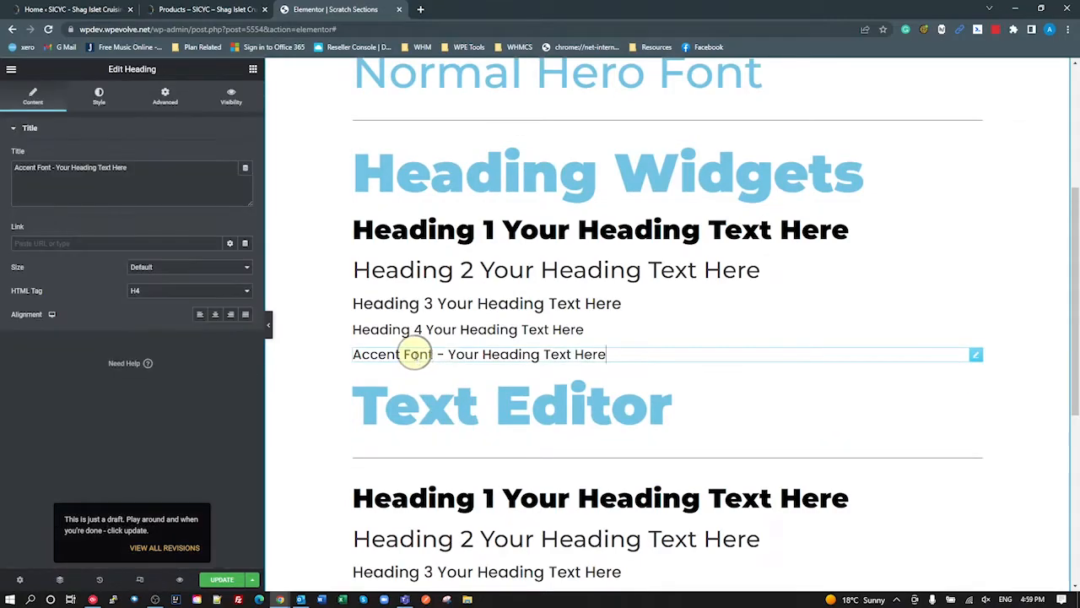
{"action": "left_click", "coordinate": [101, 94]}
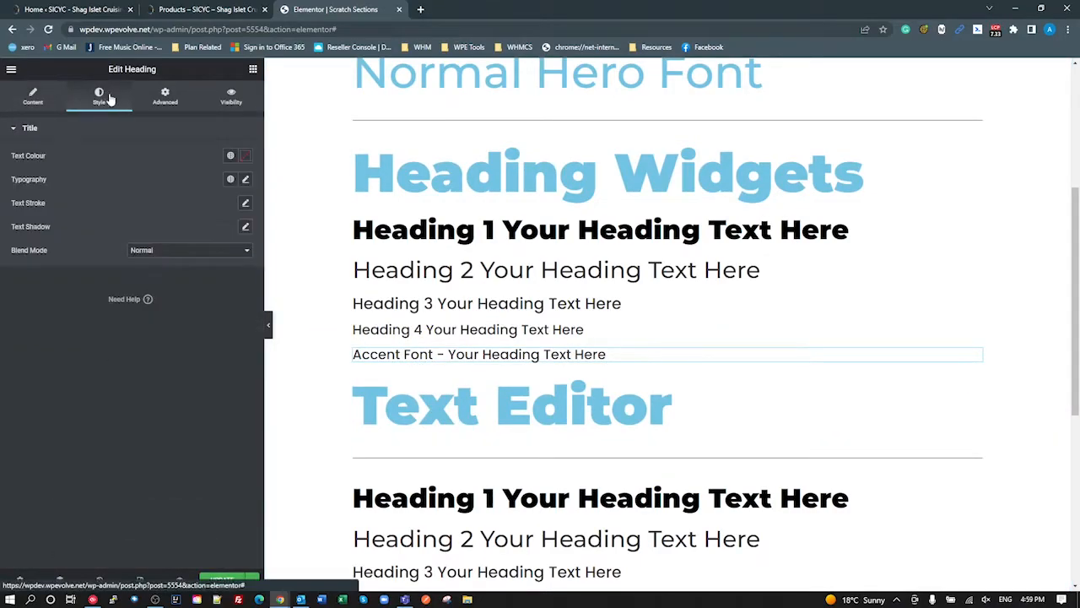
{"action": "left_click", "coordinate": [230, 179]}
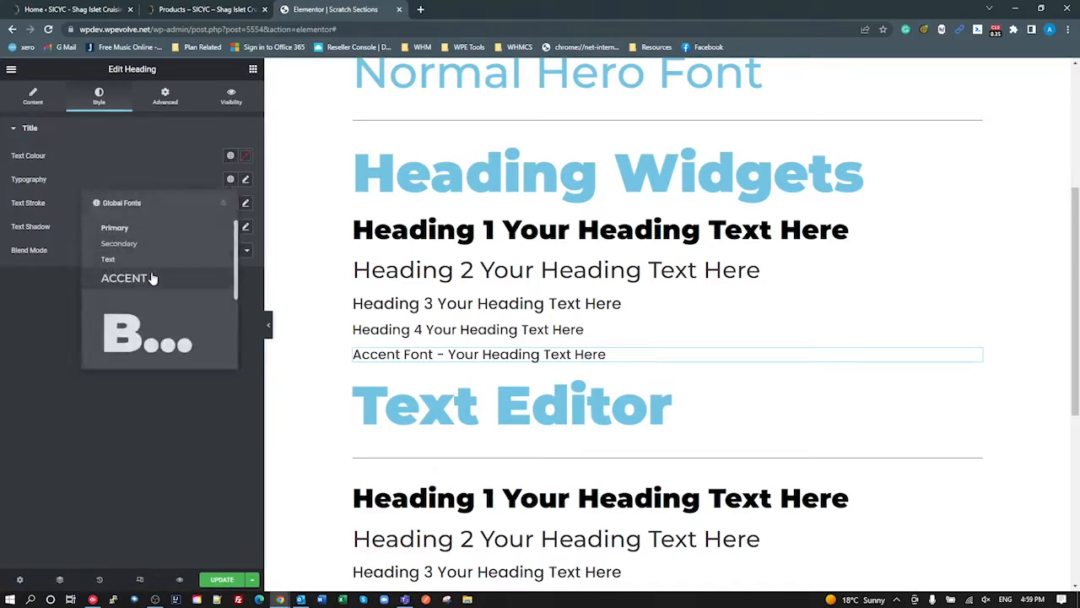
{"action": "scroll", "coordinate": [144, 319], "scroll_direction": "down", "scroll_amount": 3}
{"action": "left_click", "coordinate": [144, 318]}
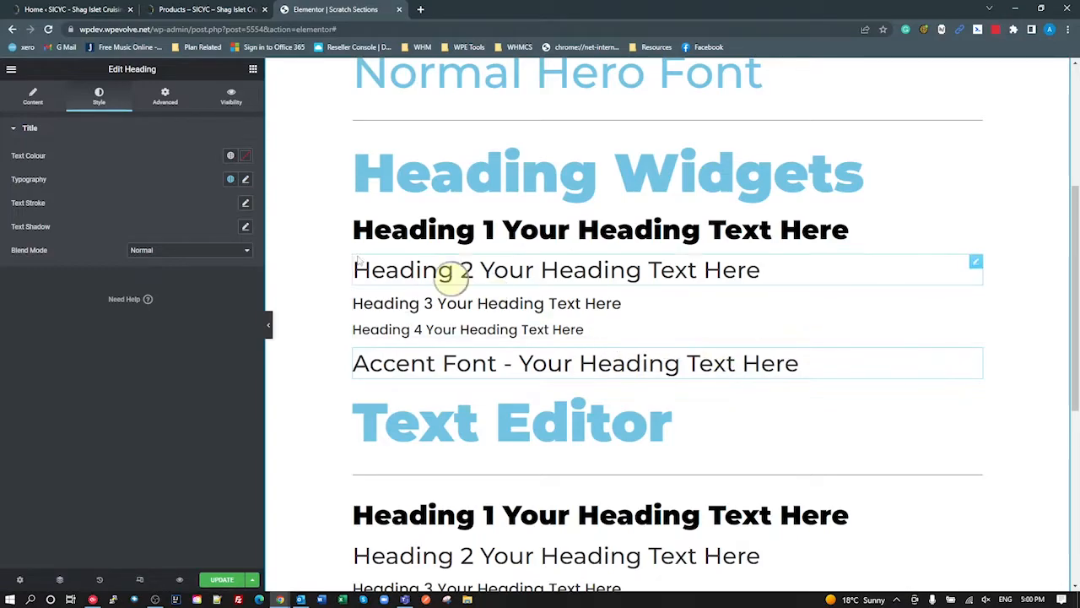
{"action": "left_click", "coordinate": [11, 71]}
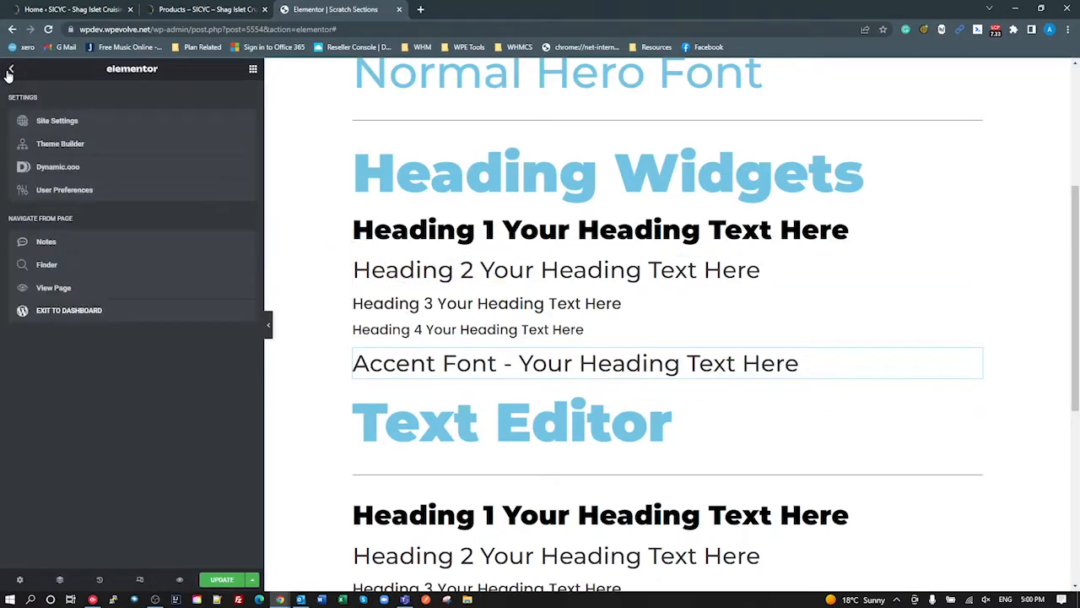
{"action": "left_click", "coordinate": [42, 124]}
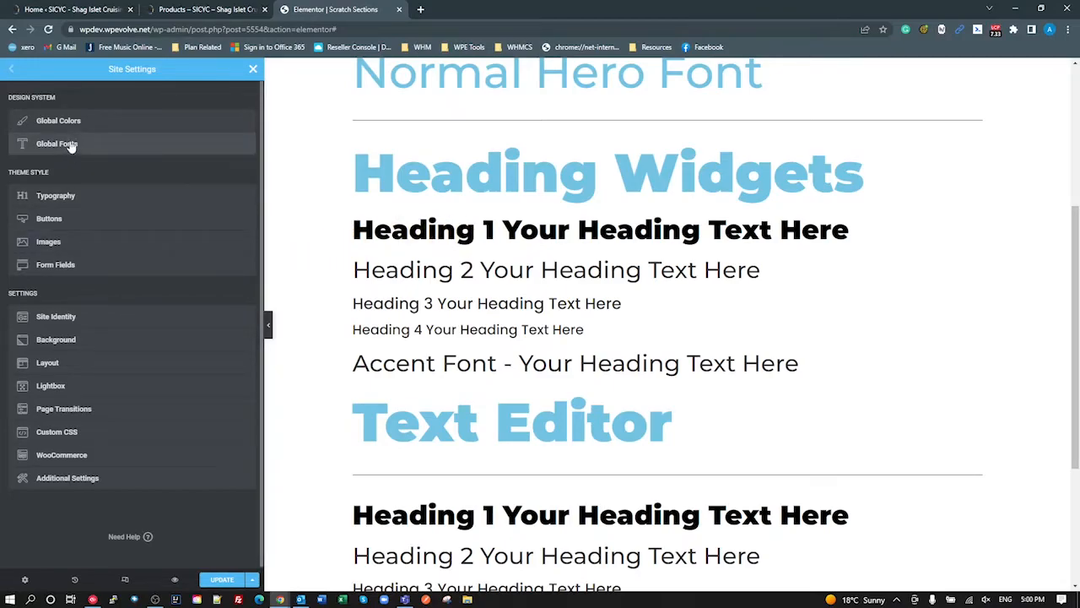
{"action": "left_click", "coordinate": [252, 72]}
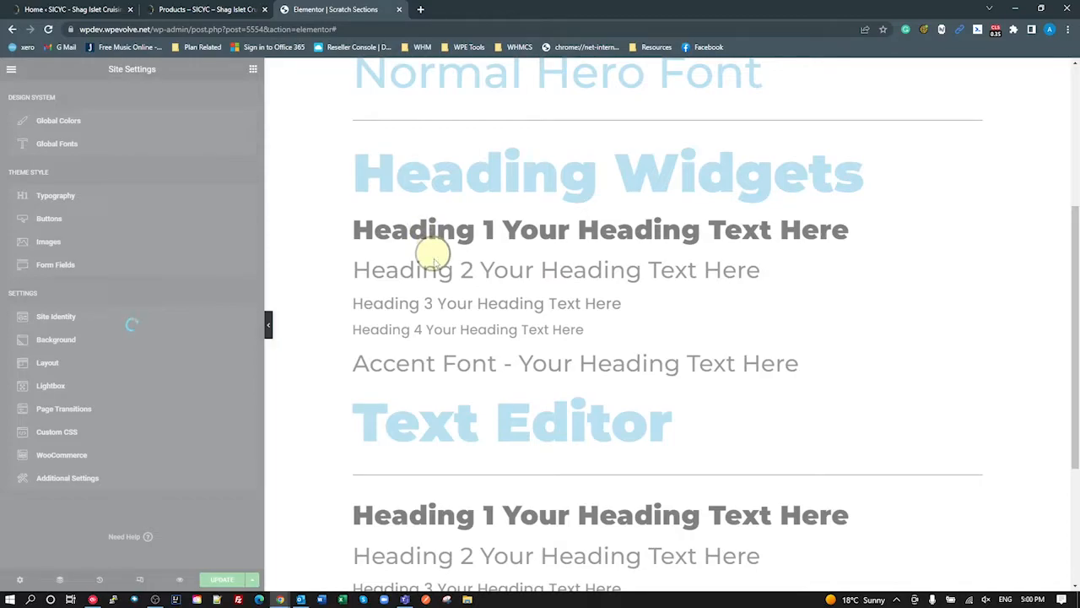
Apply the Accent global font to the typography of the Heading 1 widget under Heading Widgets
{"action": "scroll", "coordinate": [513, 361], "scroll_direction": "up", "scroll_amount": 3}
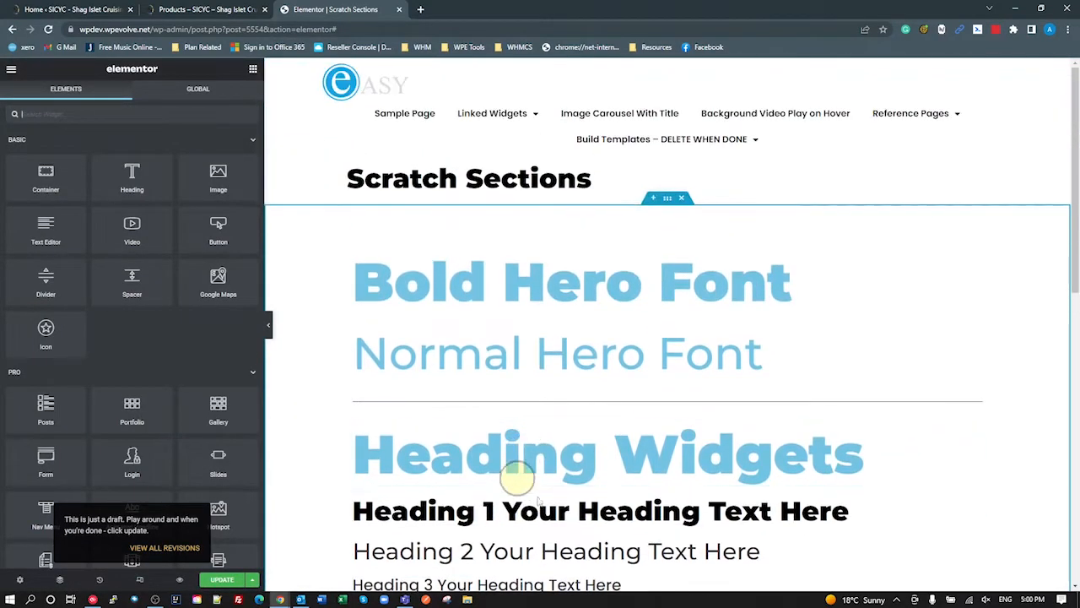
{"action": "left_click", "coordinate": [508, 454]}
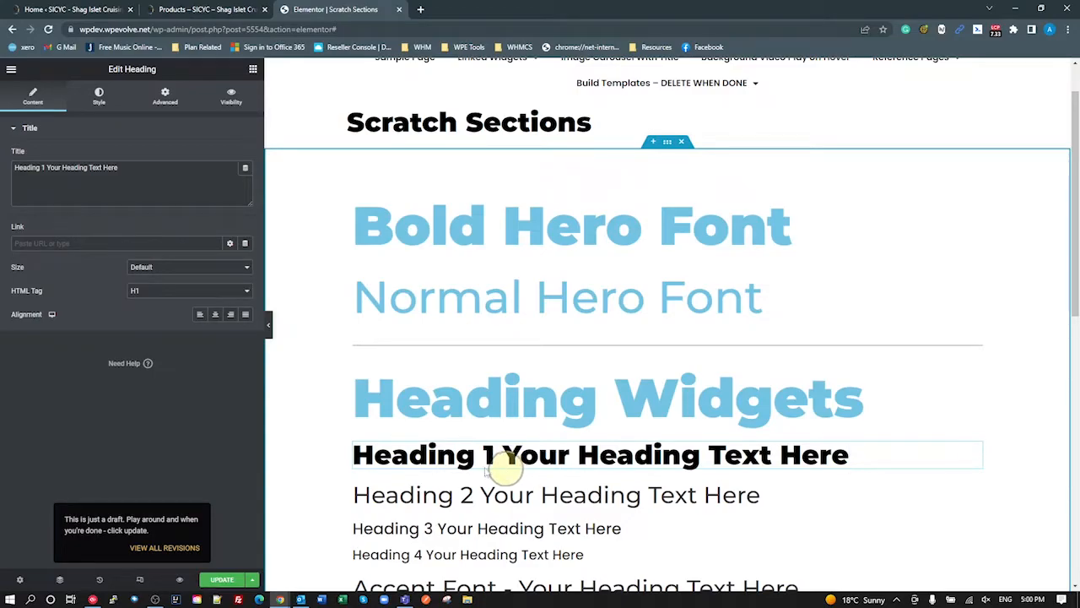
{"action": "left_click", "coordinate": [97, 97]}
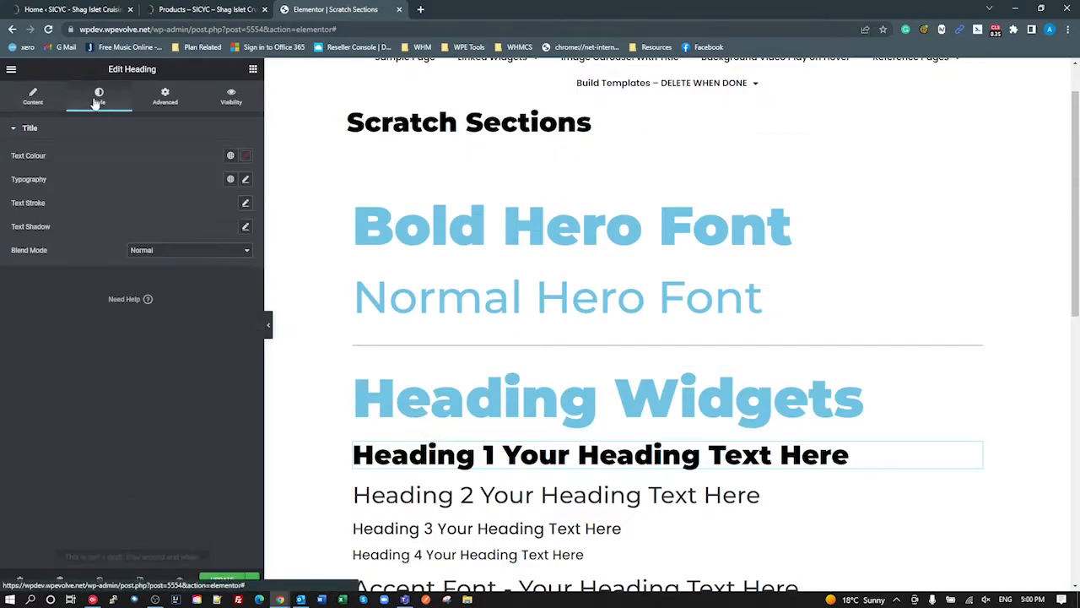
{"action": "left_click", "coordinate": [230, 179]}
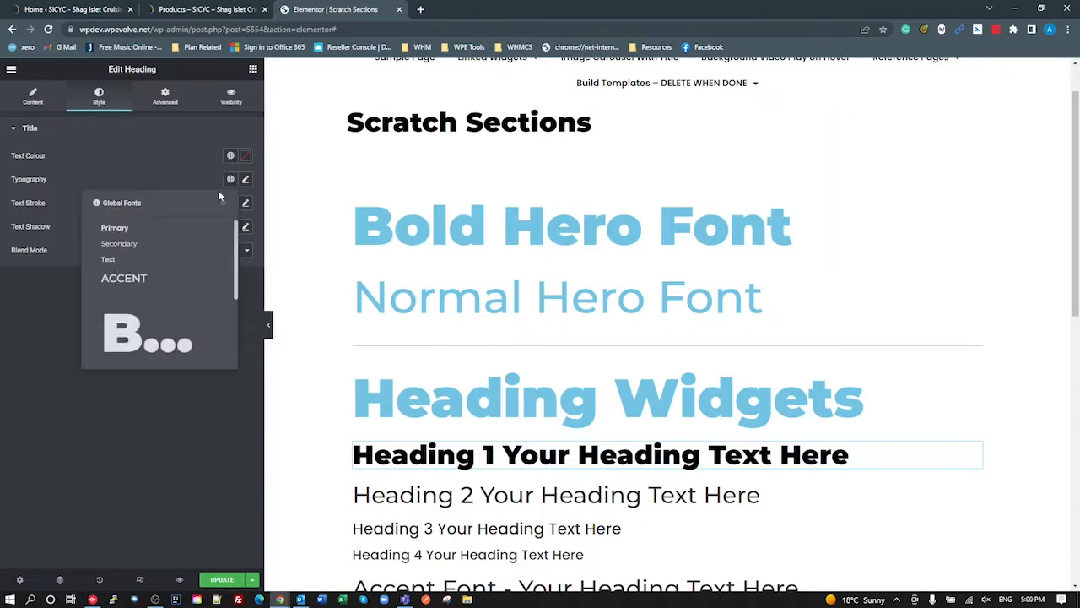
{"action": "left_click", "coordinate": [165, 280]}
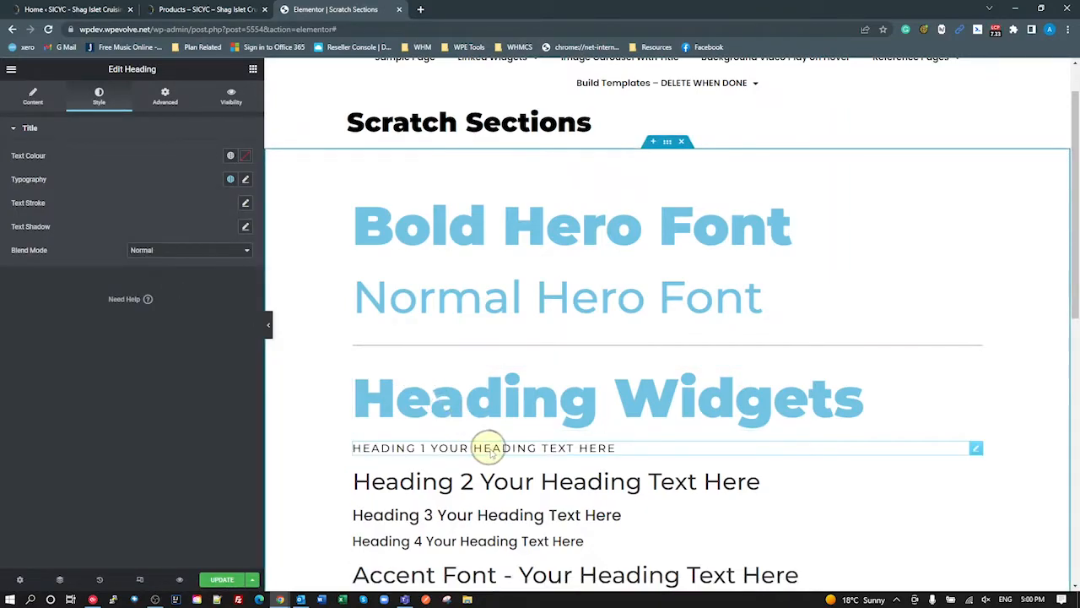
Compare the Heading 1 widget's content settings and HTML tag with the text editor widget containing the same headings
{"action": "left_click", "coordinate": [33, 97]}
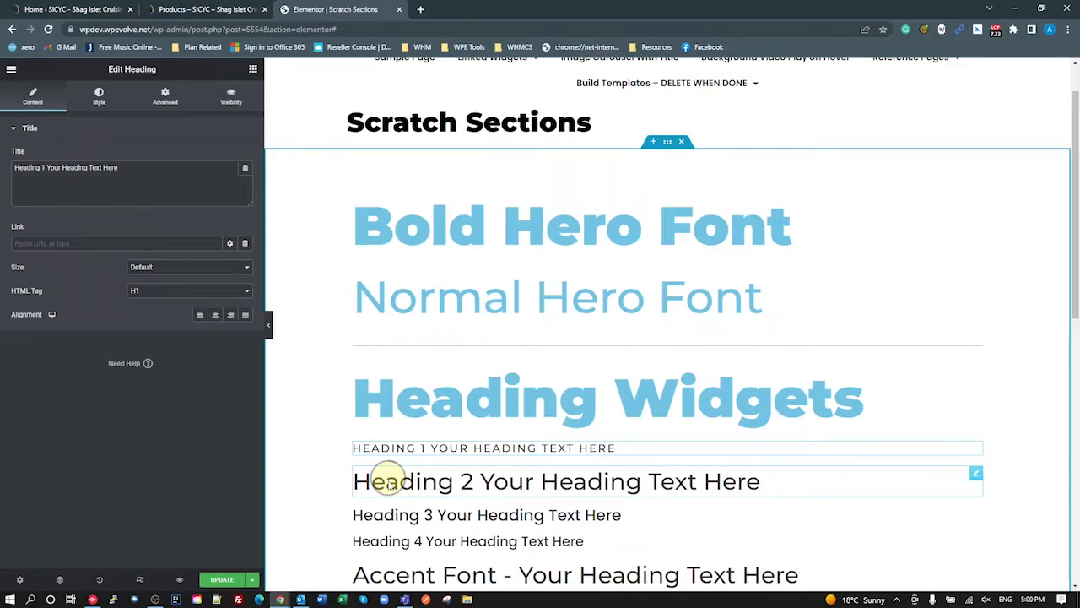
{"action": "scroll", "coordinate": [548, 422], "scroll_direction": "down", "scroll_amount": 3}
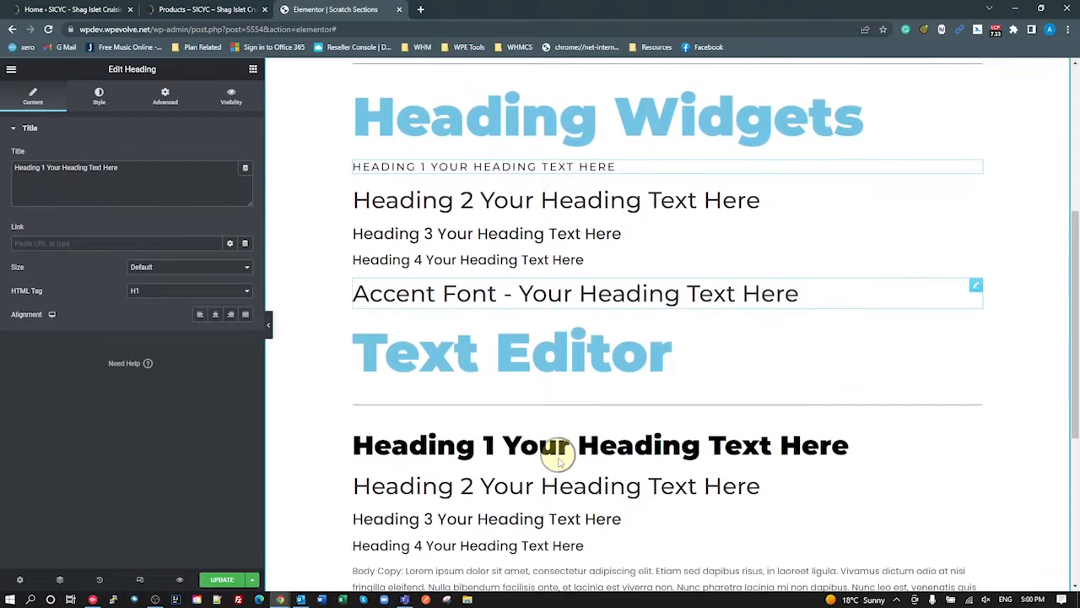
{"action": "left_click", "coordinate": [515, 447]}
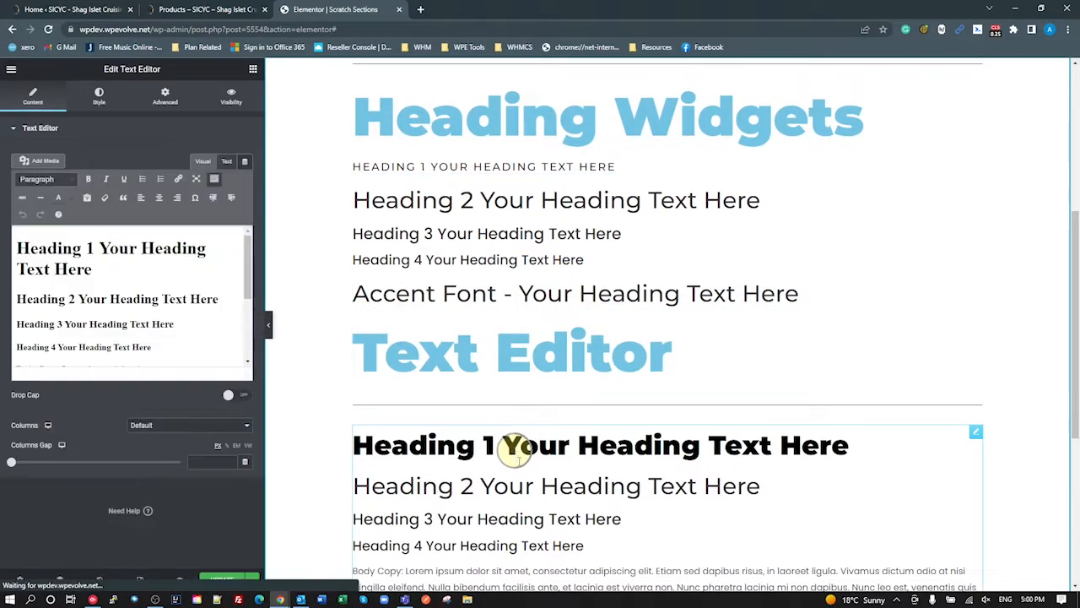
{"action": "left_click", "coordinate": [429, 166]}
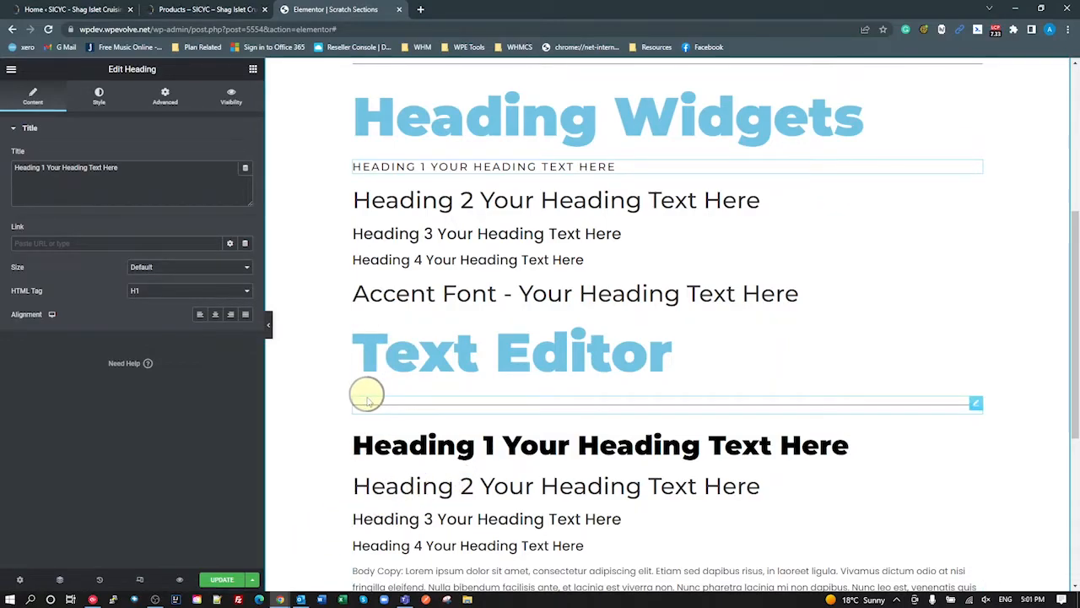
Review the global fonts list in the site settings and check which global font the H2 theme typography uses
{"action": "left_click", "coordinate": [12, 70]}
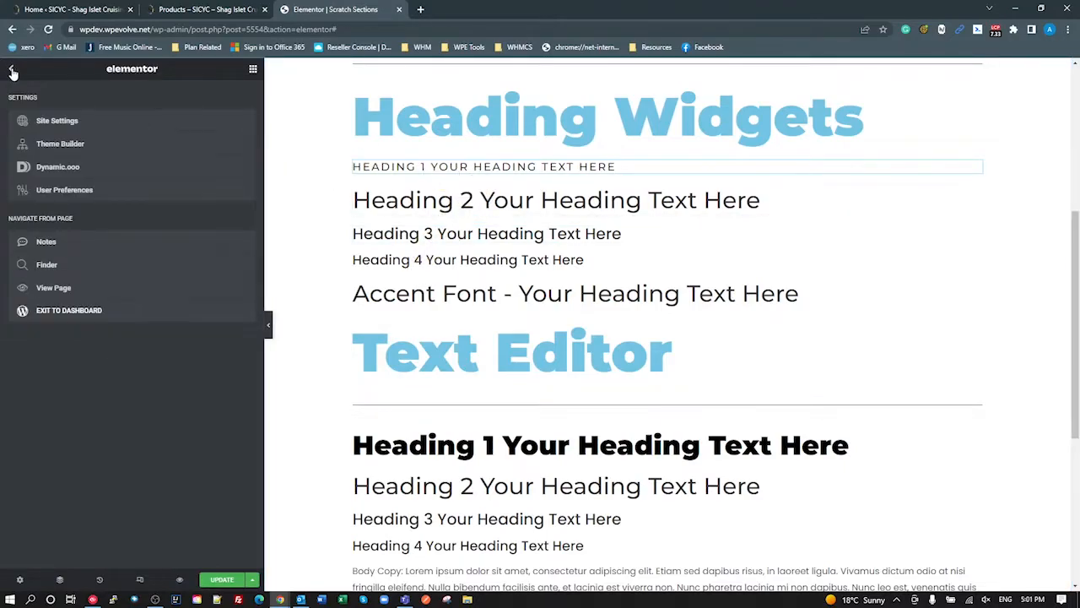
{"action": "left_click", "coordinate": [42, 121]}
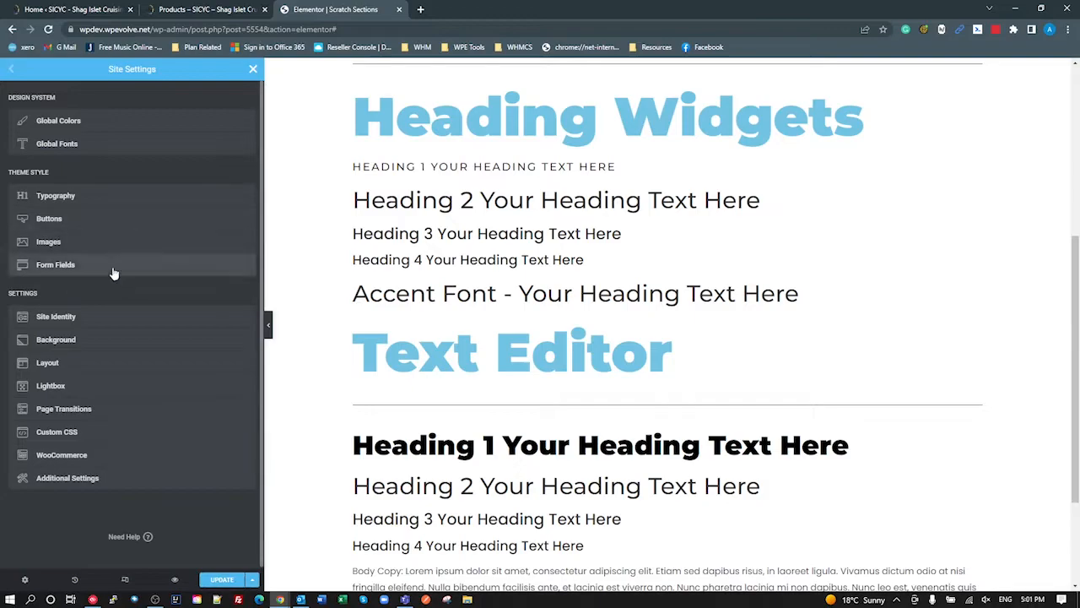
{"action": "left_click", "coordinate": [71, 146]}
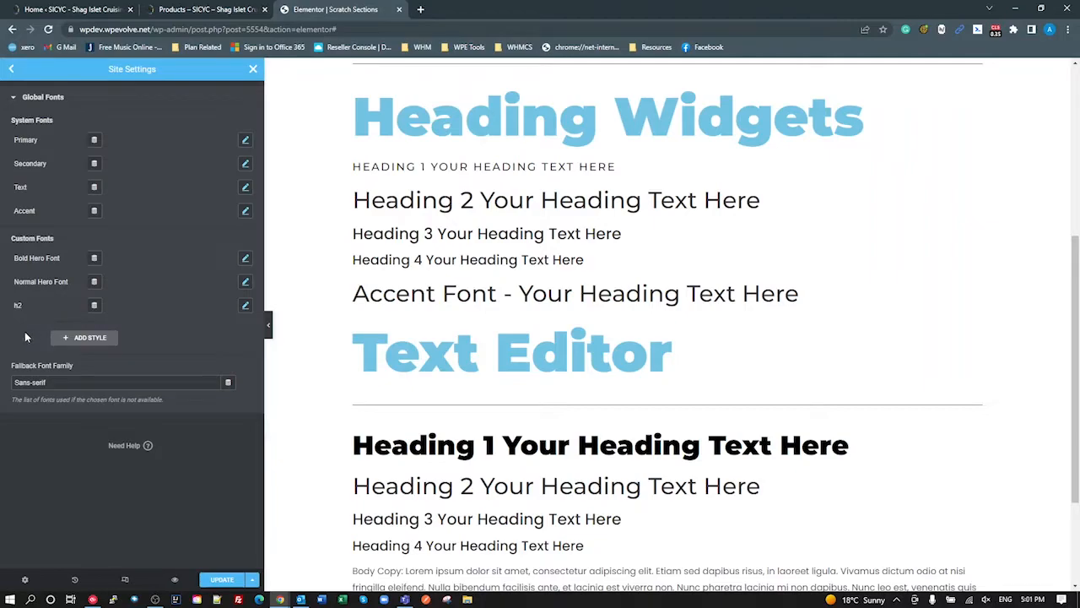
{"action": "left_click", "coordinate": [10, 70]}
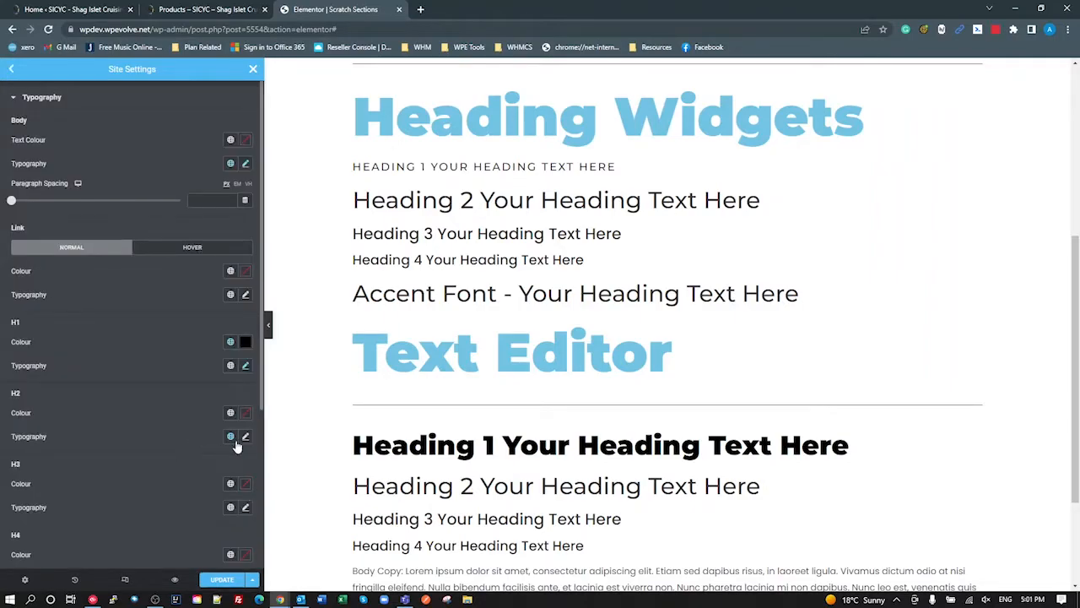
{"action": "left_click", "coordinate": [231, 437]}
{"action": "scroll", "coordinate": [144, 402], "scroll_direction": "down", "scroll_amount": 5}
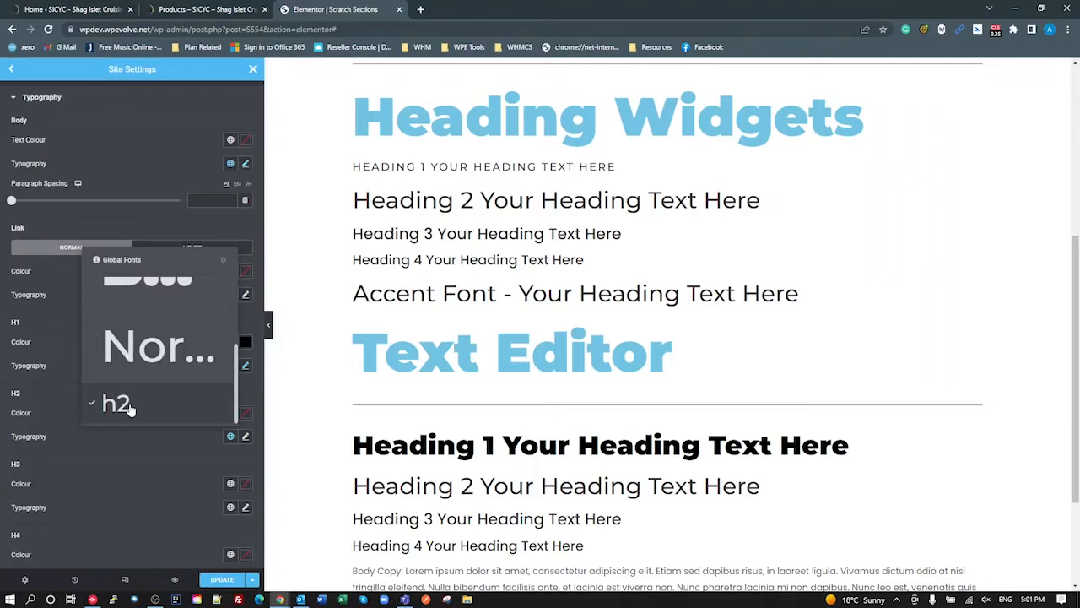
{"action": "left_click", "coordinate": [11, 69]}
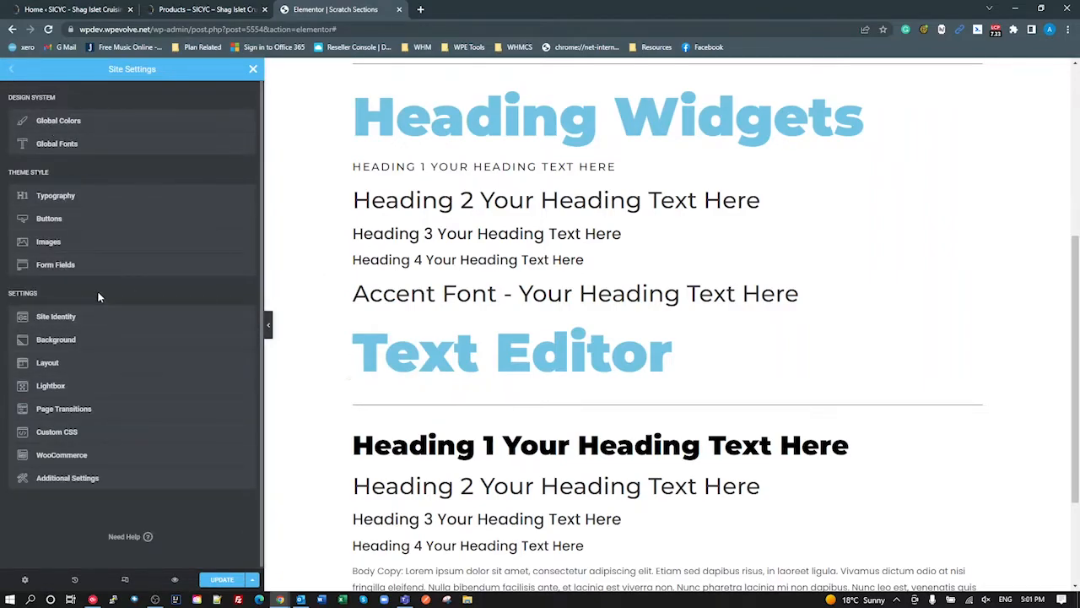
{"action": "left_click", "coordinate": [72, 144]}
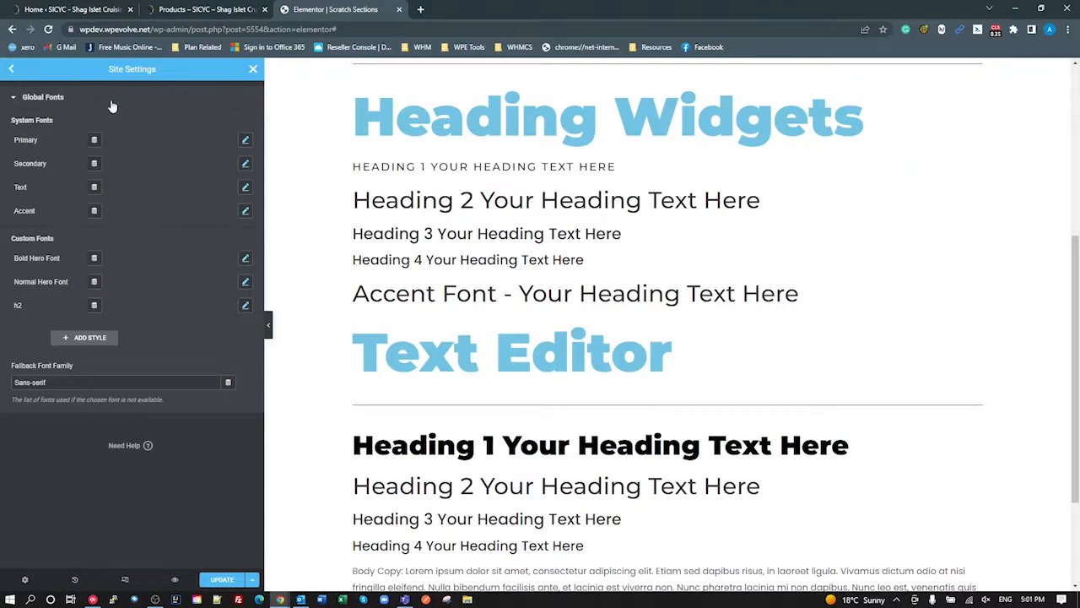